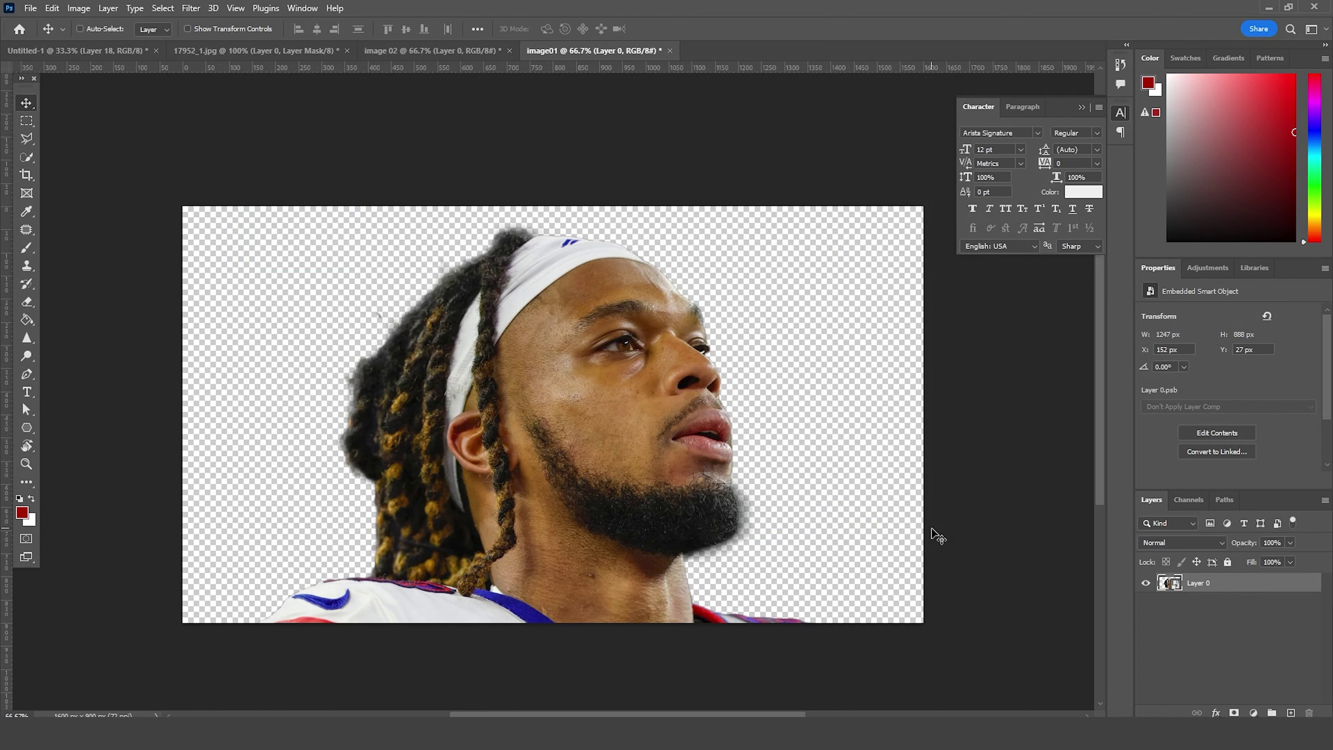
Step: Bring up the New Document settings with the 4 x 5 in, 300 ppi preset
key("ctrl+n")
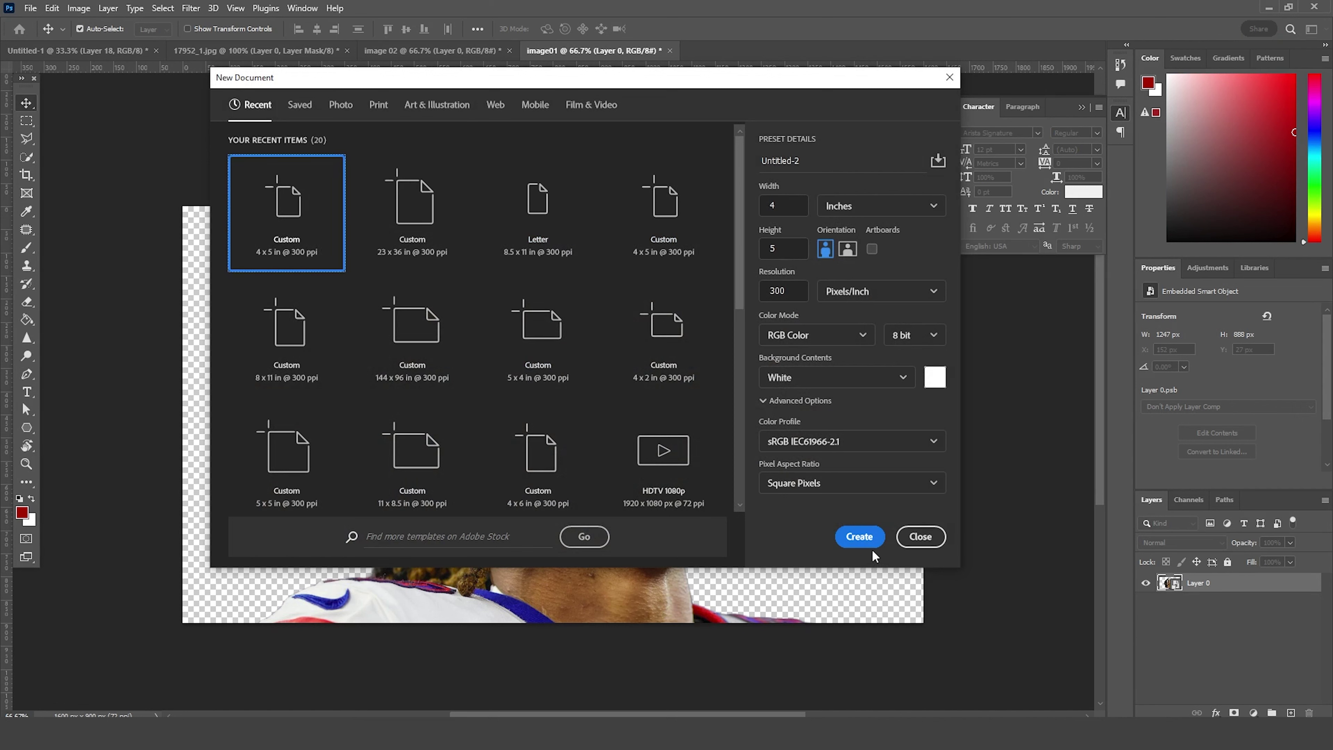
Step: Create the 1200 x 1500 px poster with a near-black (131313) Color Fill layer and an empty layer above
left_click(863, 537)
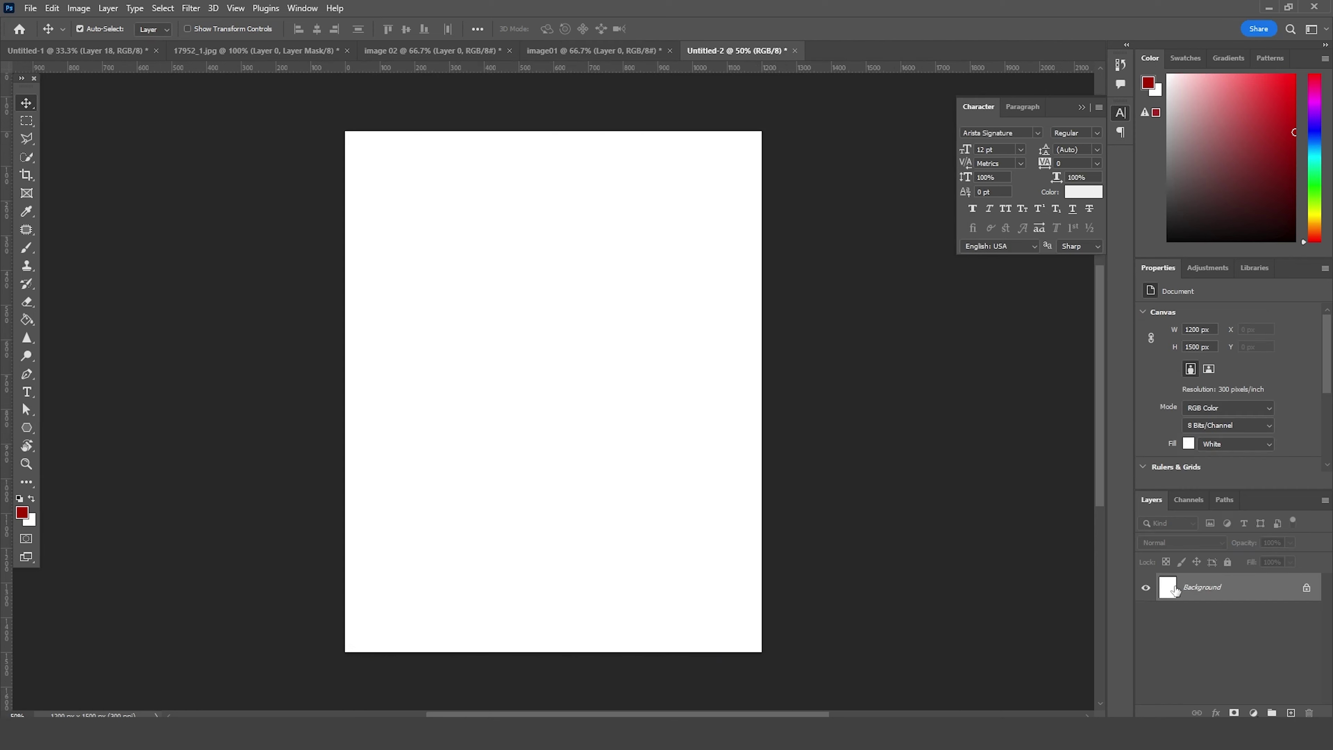
left_click(1255, 713)
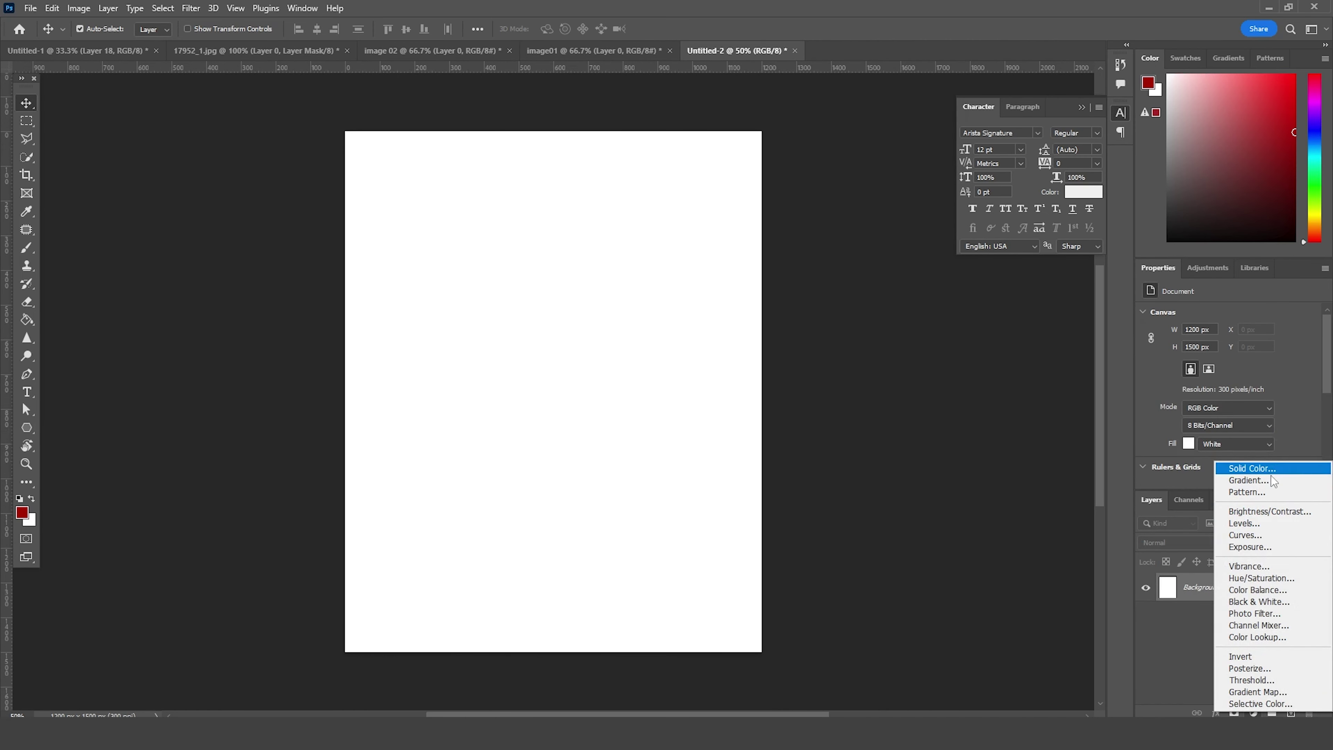
left_click(1225, 468)
left_click_drag(873, 455, 858, 452)
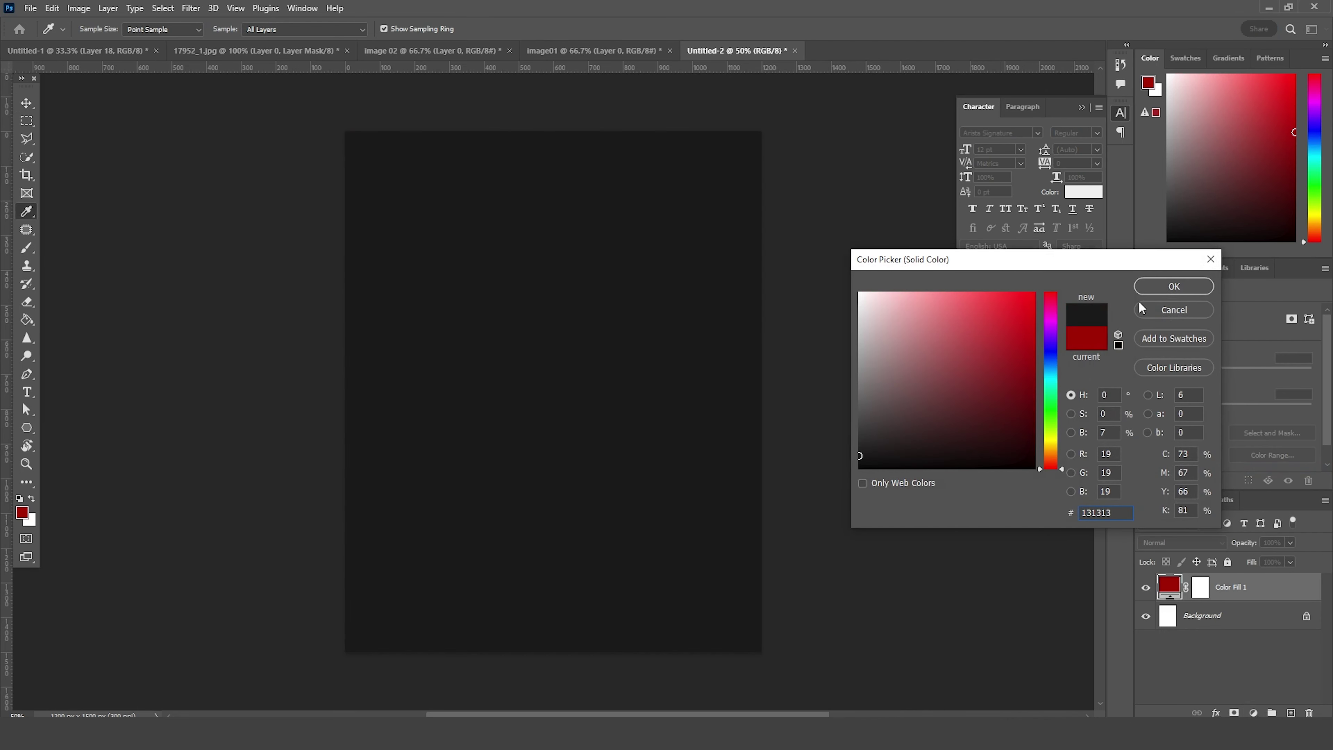
left_click(1172, 287)
left_click(1295, 712)
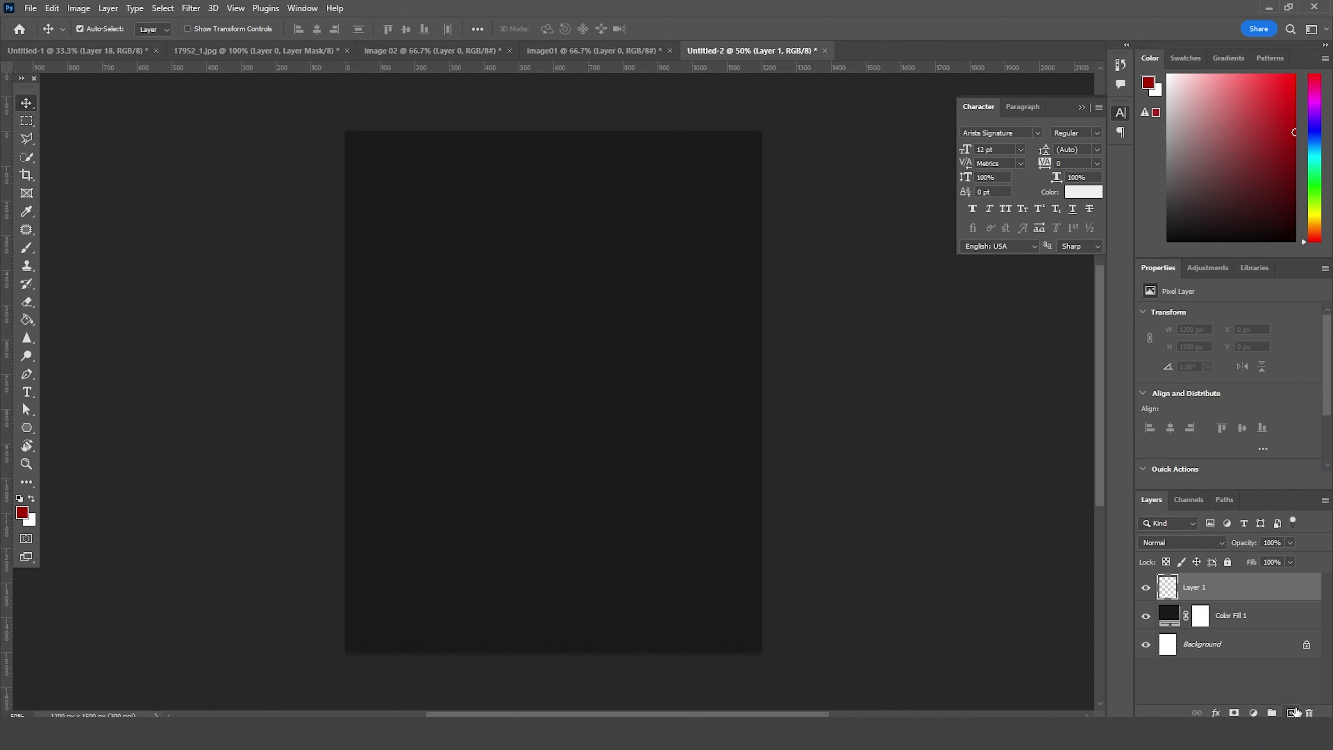
key("b")
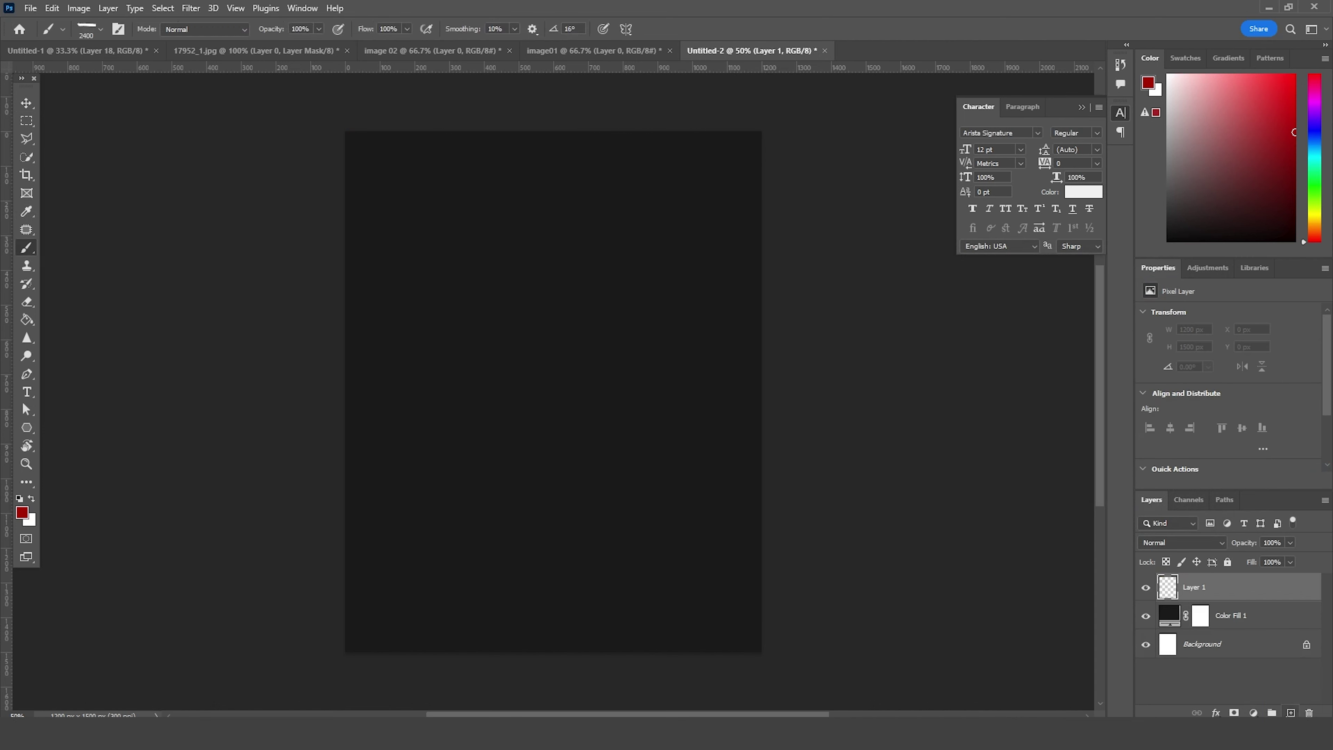
Step: Choose textured Free Paint brush preset 152 and size it to 1800 px
left_click(101, 30)
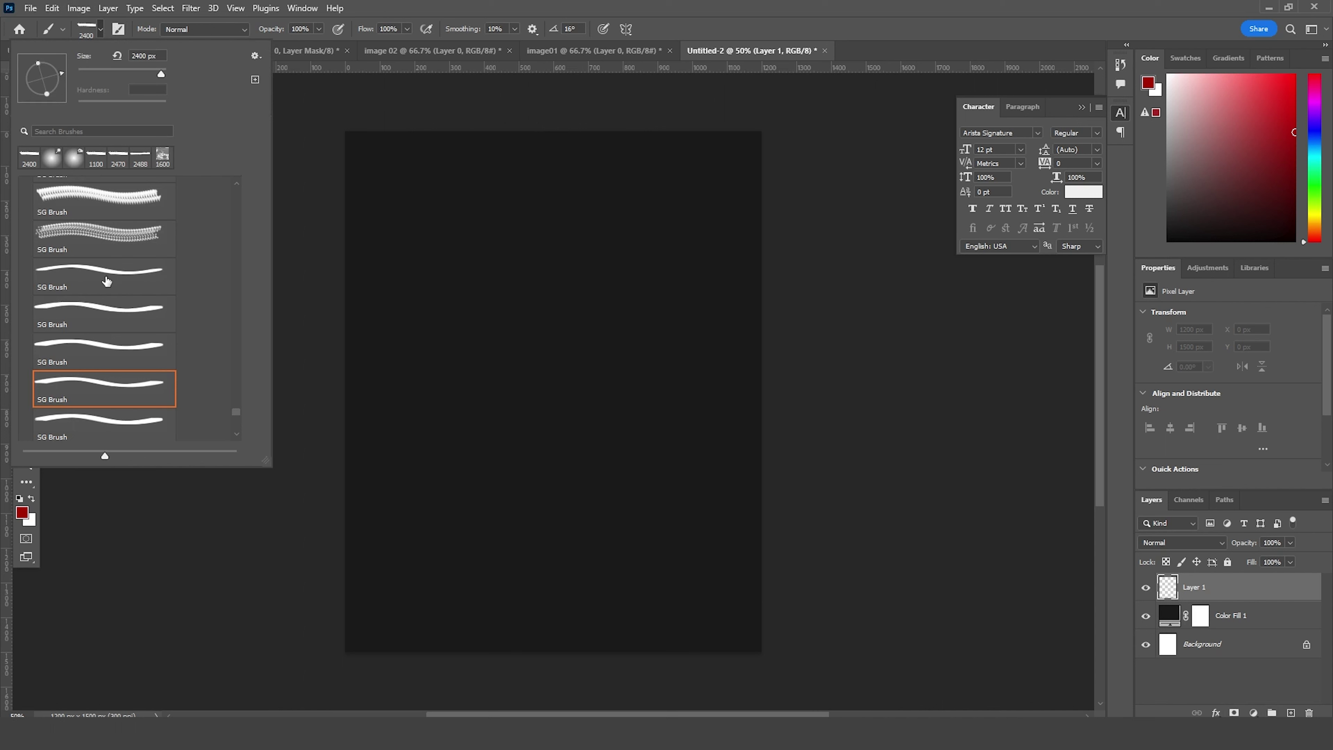
scroll(107, 286, "down", 2)
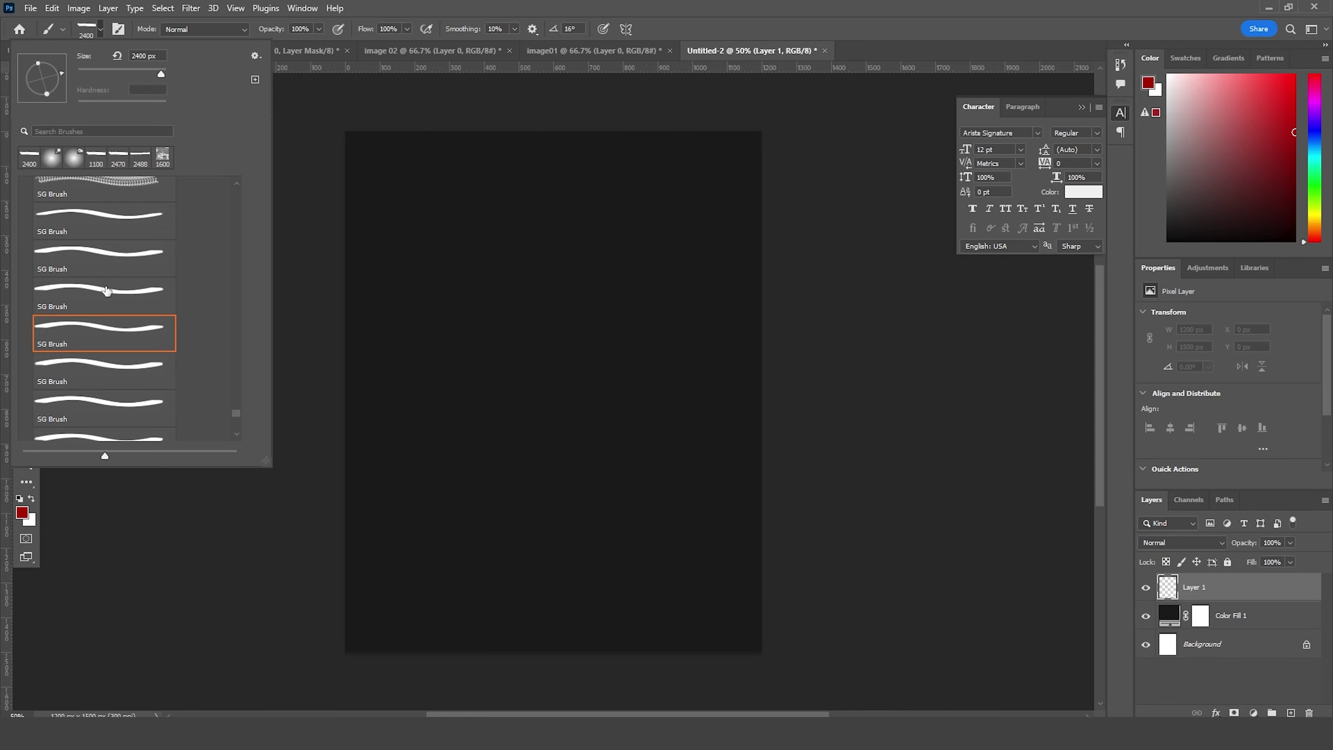
scroll(107, 290, "down", 2)
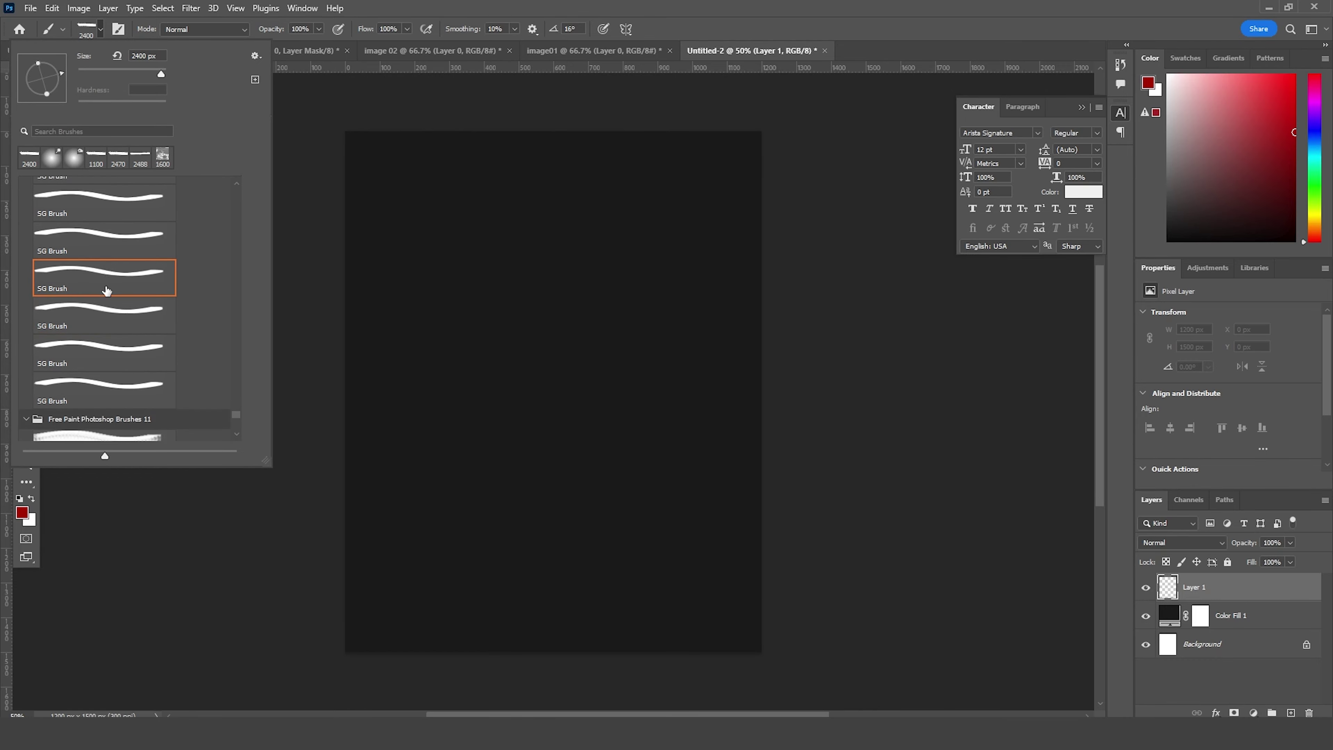
scroll(149, 370, "down", 6)
left_click(150, 355)
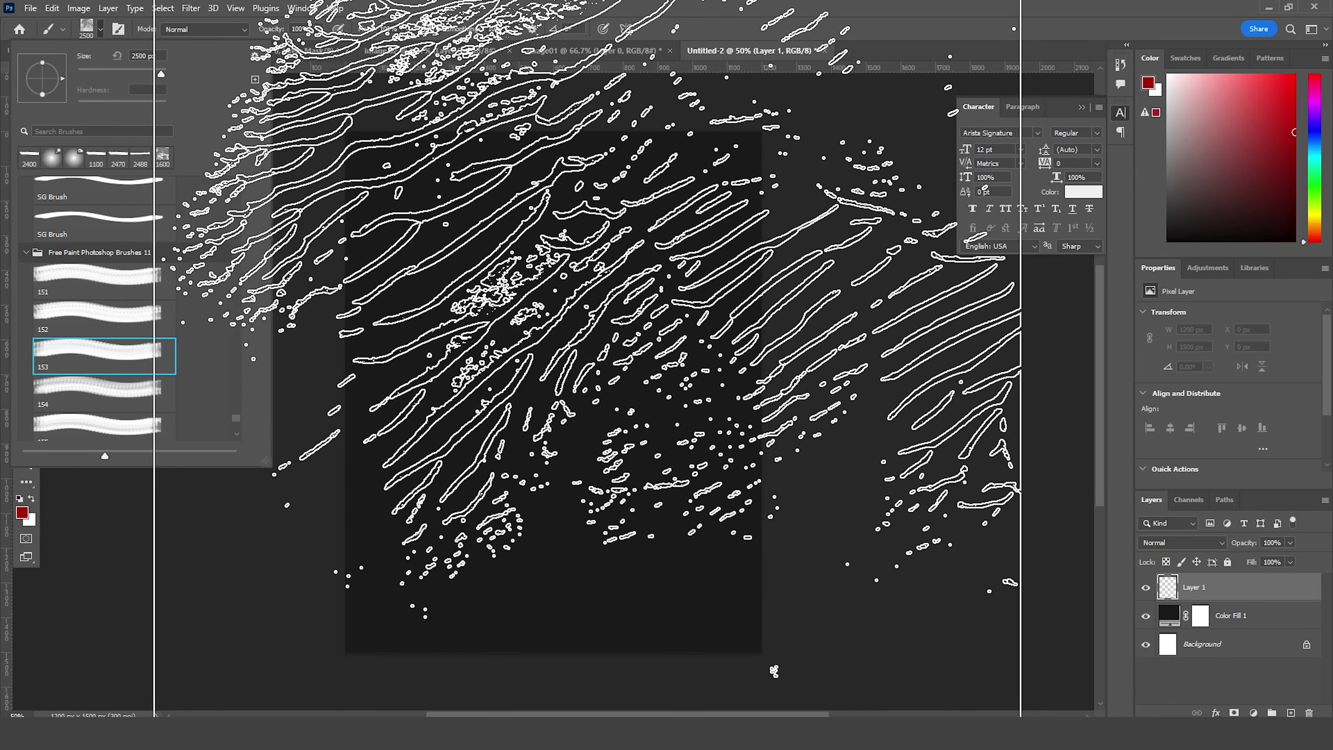
left_click(125, 400)
left_click(126, 423)
left_click(138, 313)
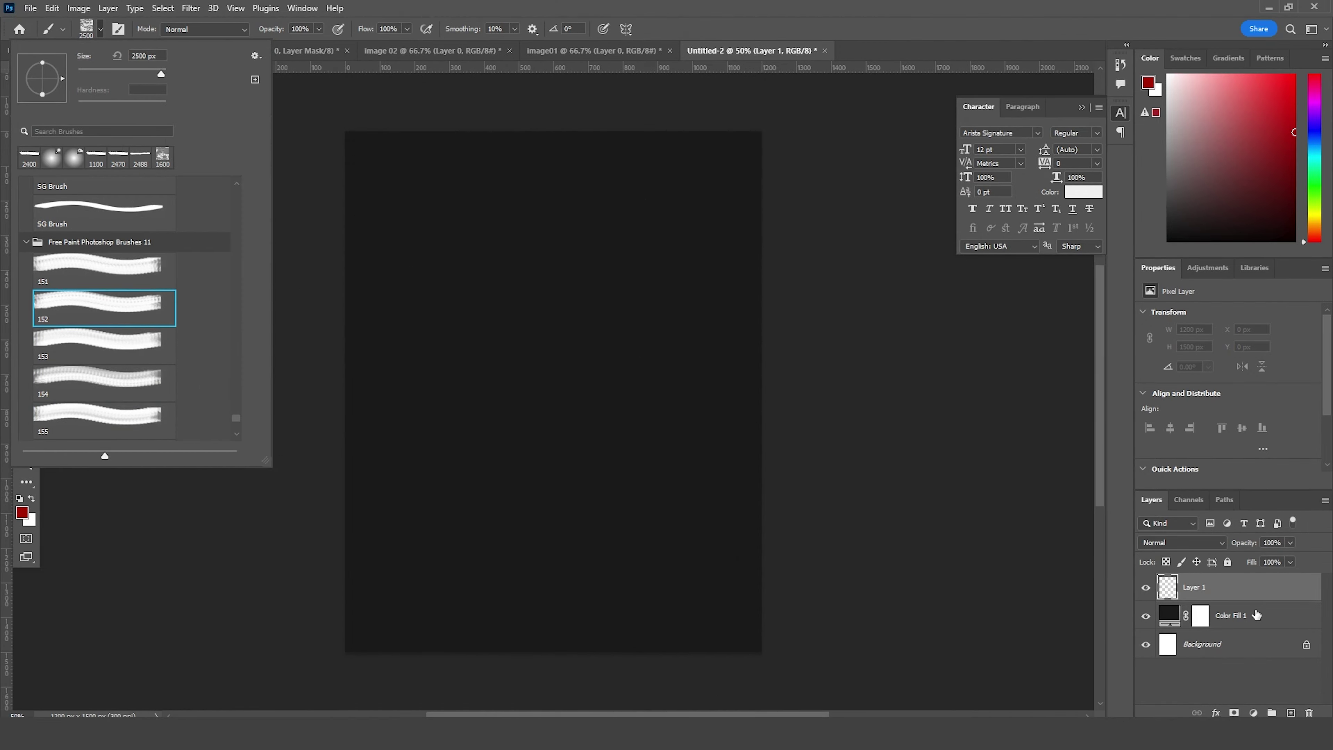
left_click(1239, 597)
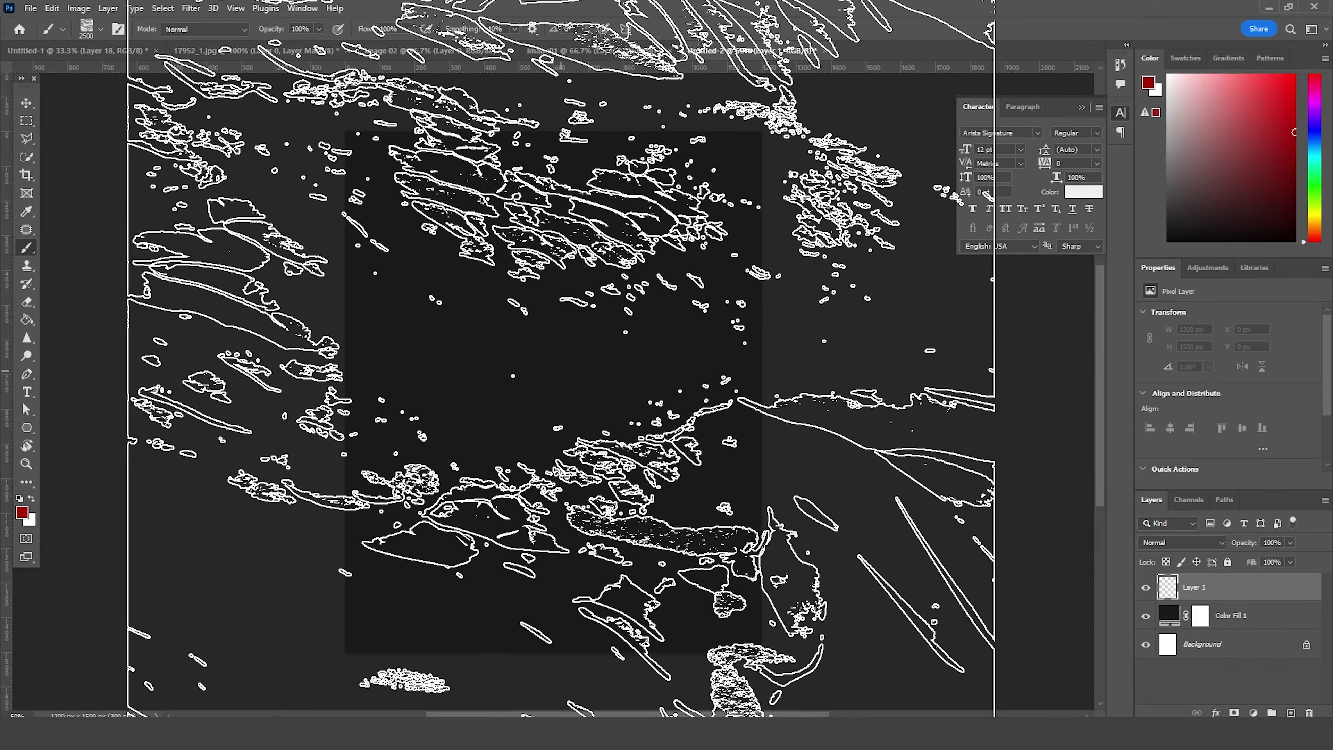
key("bracketleft")
key("bracketleft")
key("bracketleft")
key("bracketleft")
key("bracketleft")
key("bracketleft")
key("bracketleft")
key("bracketleft")
key("bracketleft")
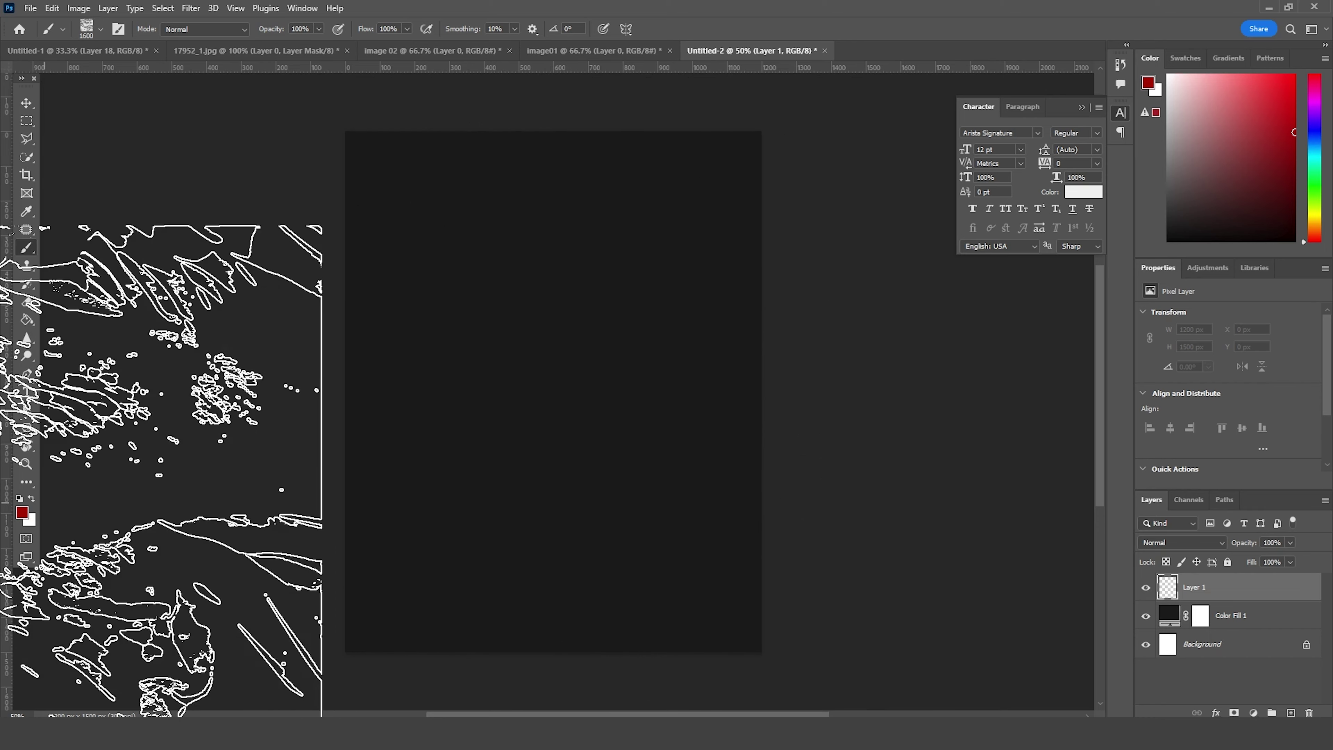
Step: Stamp deep red (#ad0000) brush texture across Layer 1, then bring up the image01 cutout
left_click(21, 512)
left_click(1032, 352)
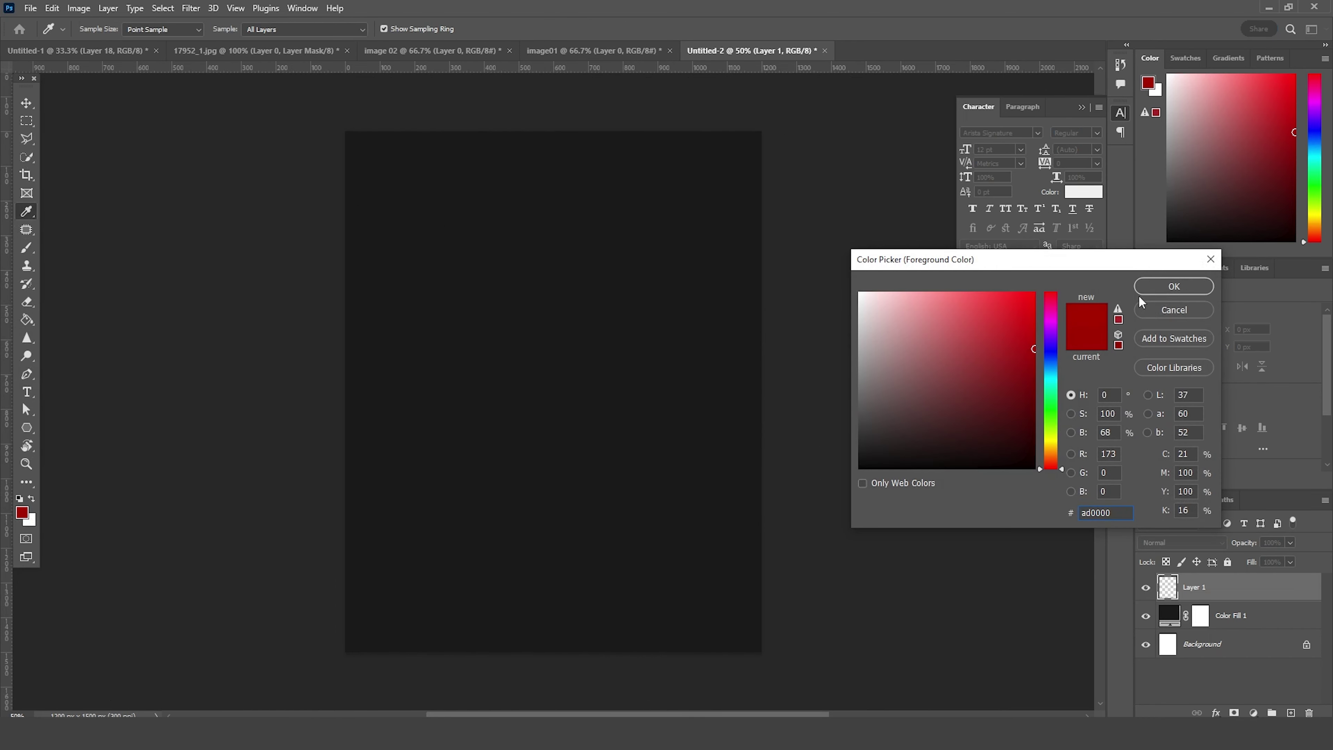
left_click(1157, 290)
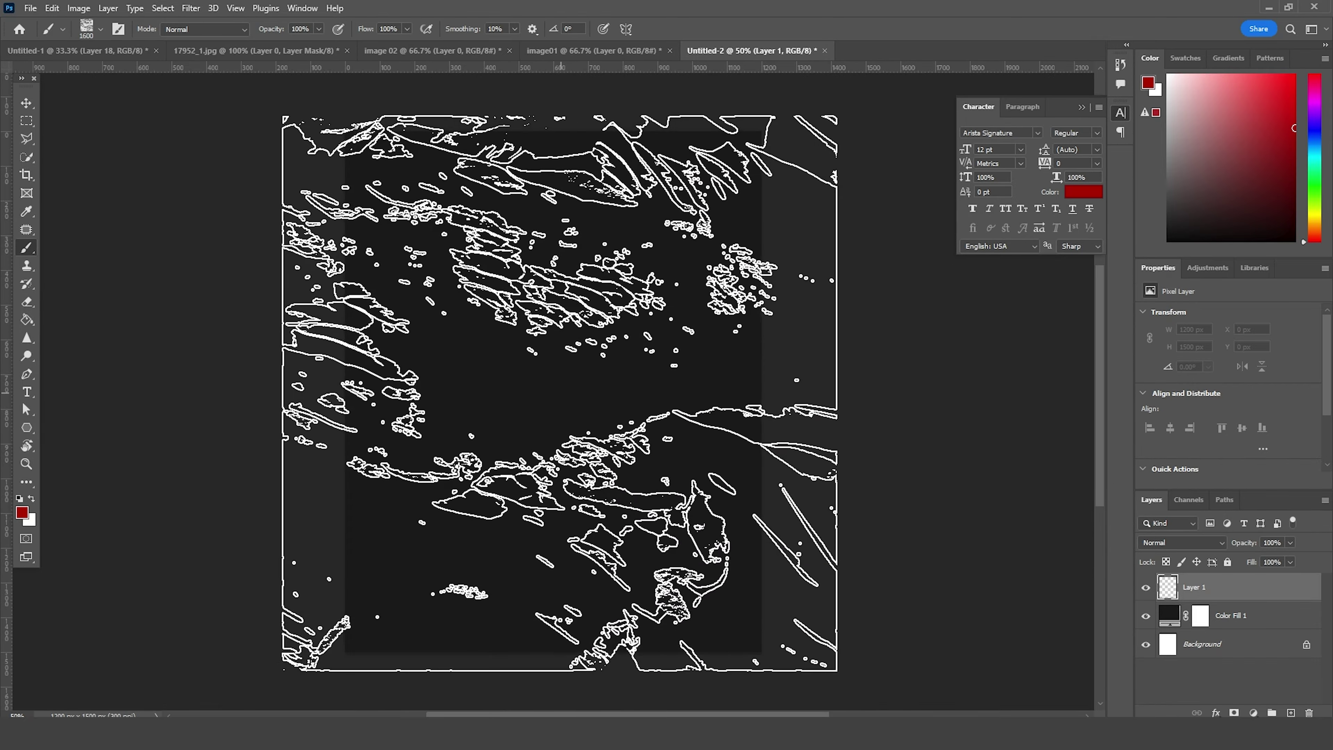
left_click(560, 392)
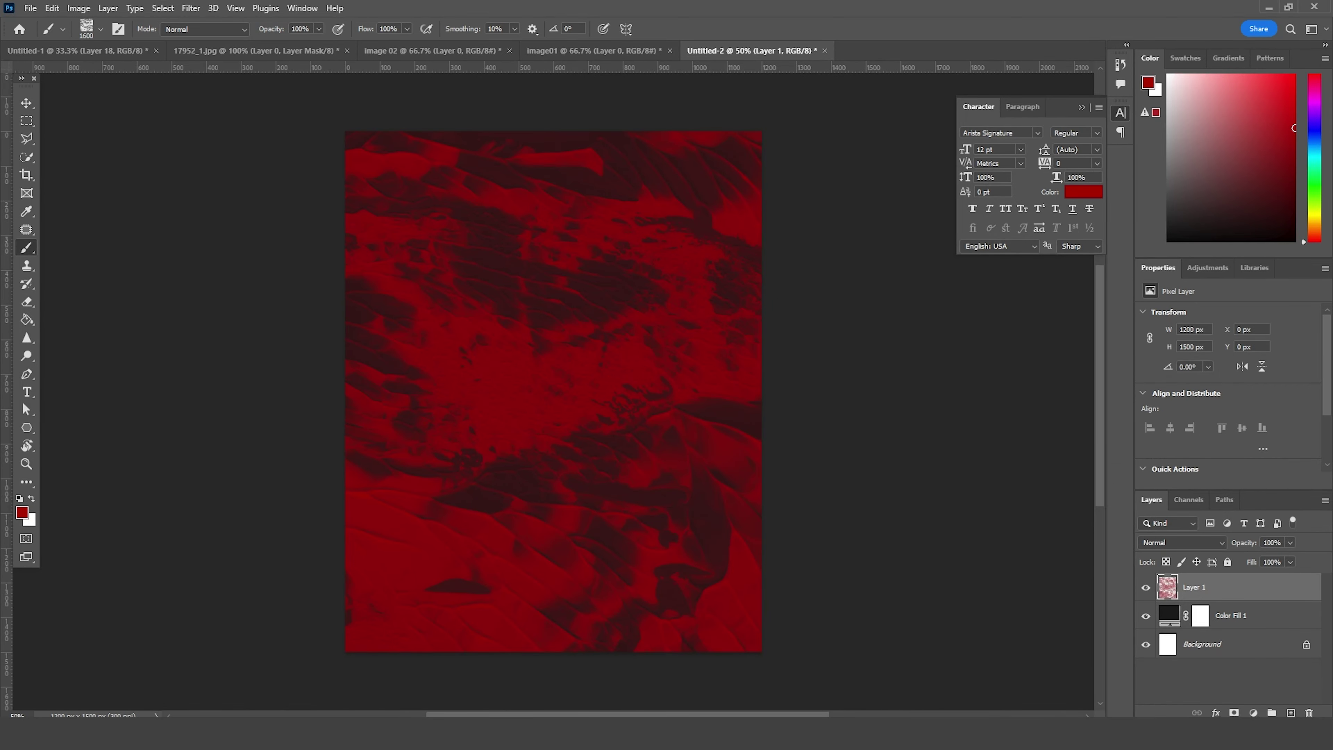
key("v")
left_click(588, 50)
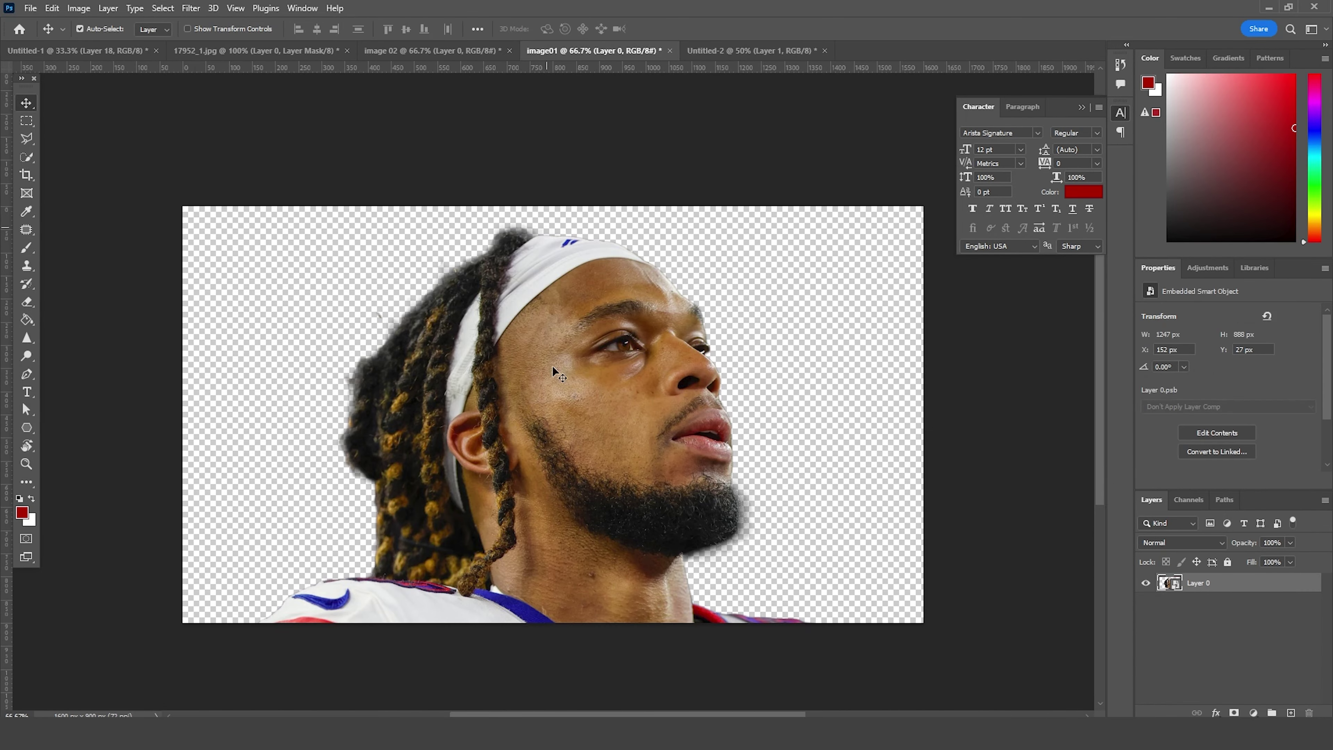
Step: Copy the headband portrait into the poster, flip it horizontally, enlarge, tilt and raise it near the top
mouse_move(600, 330)
left_mouse_down()
mouse_move(719, 52)
mouse_move(586, 366)
mouse_move(597, 344)
left_mouse_up()
key("ctrl+t")
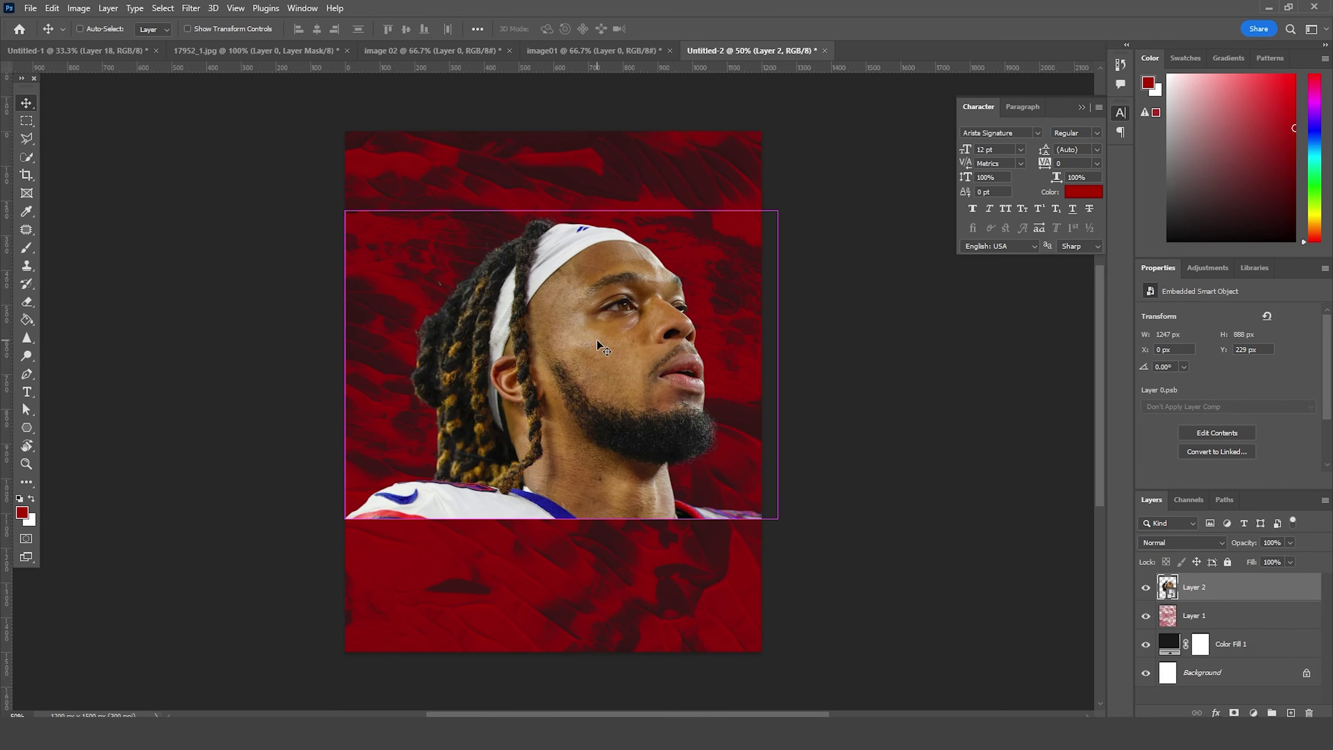
right_click(661, 318)
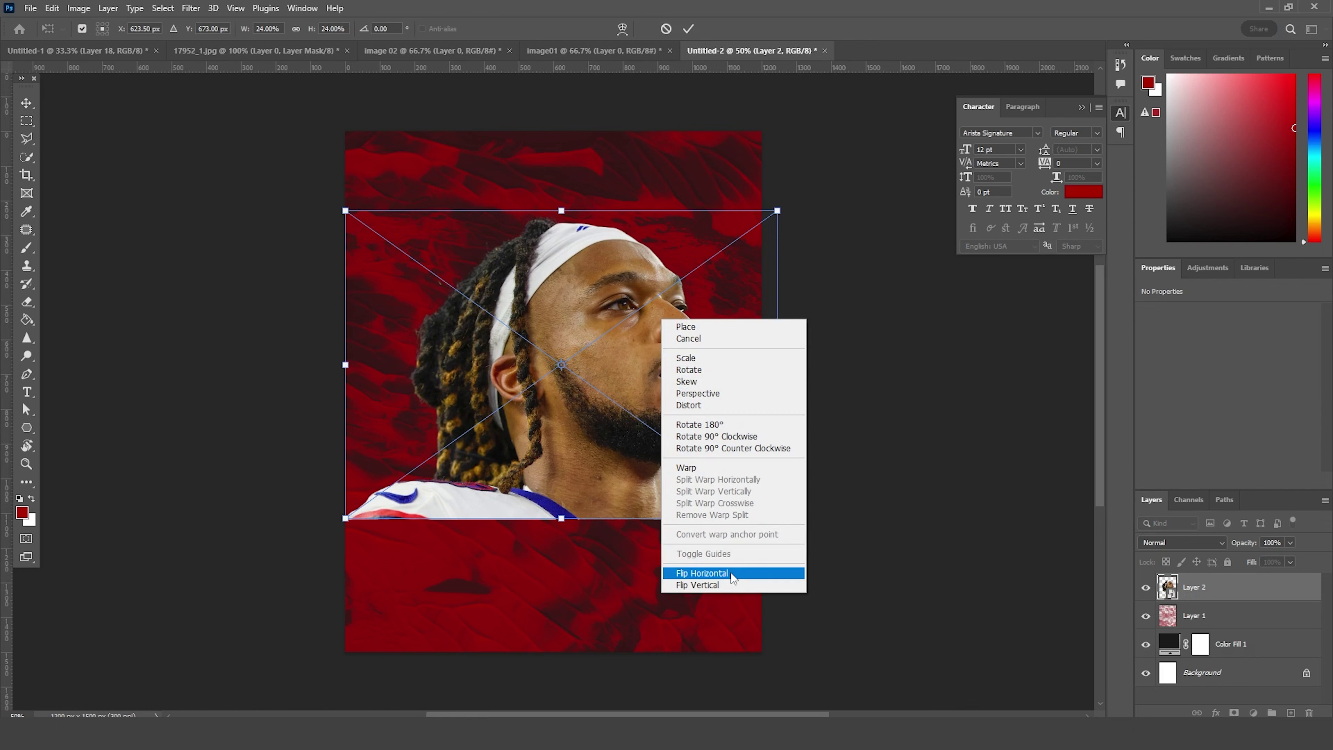
left_click(701, 573)
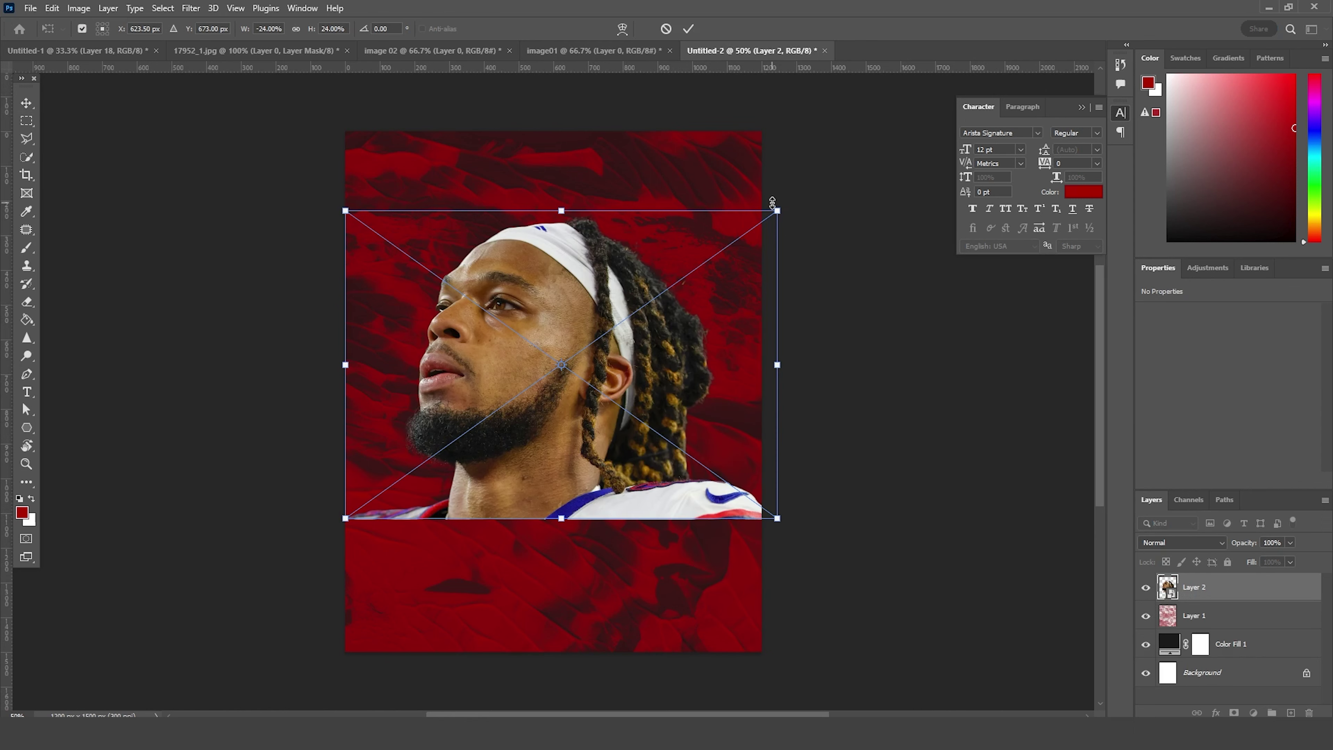
left_click_drag(777, 209, 830, 98)
left_click_drag(693, 342, 685, 301)
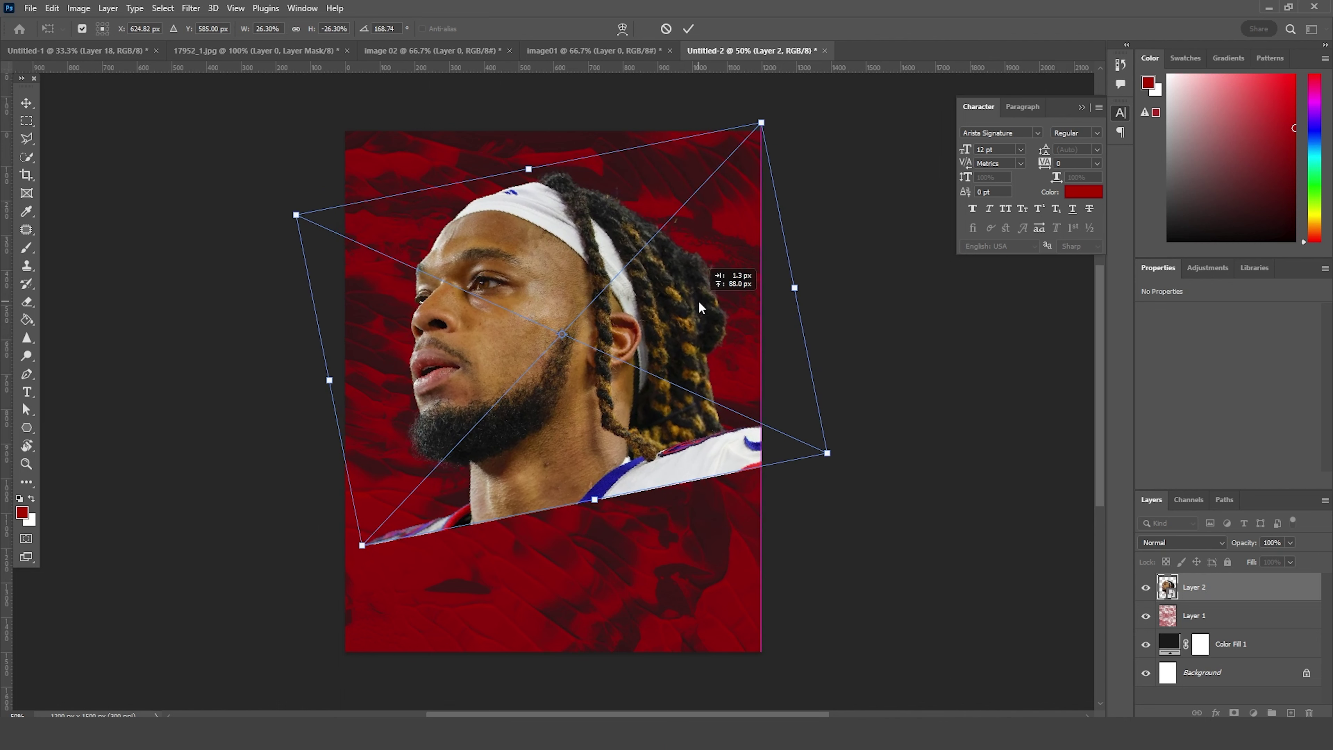
left_click_drag(807, 120, 839, 72)
left_click_drag(549, 321, 547, 306)
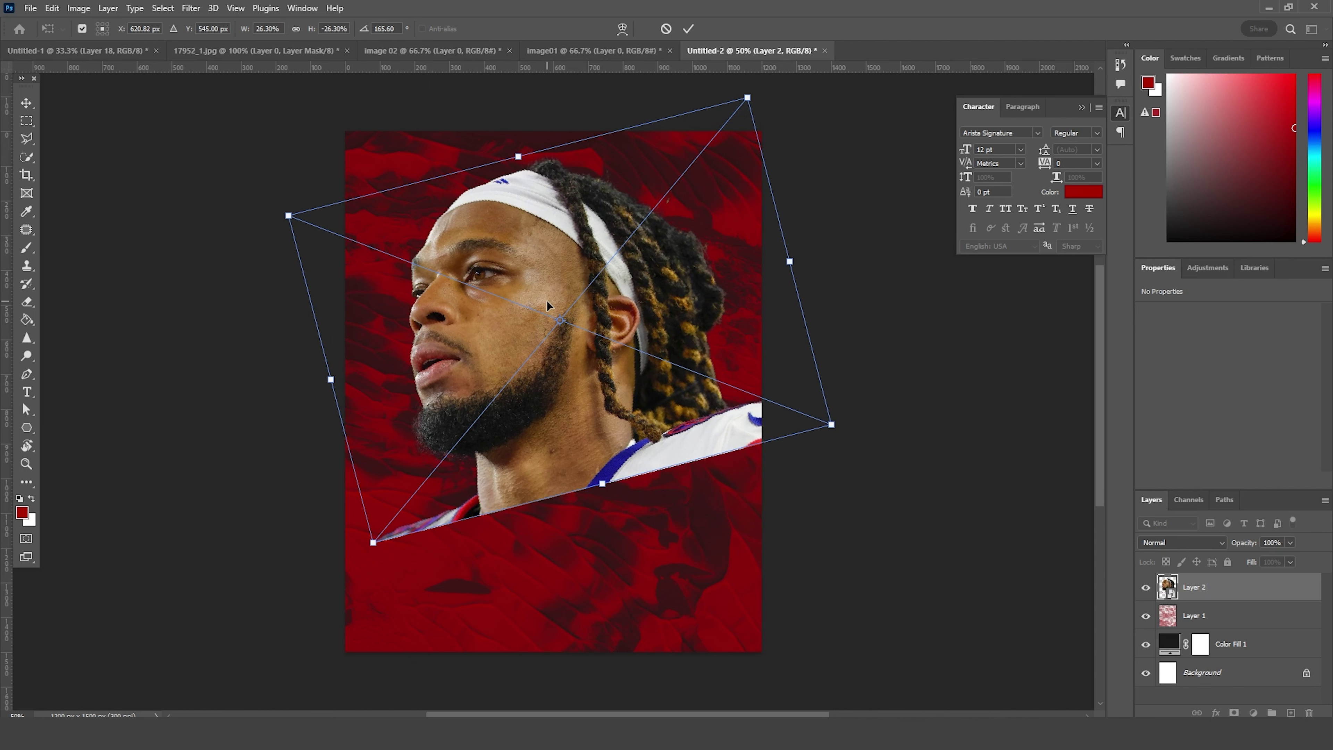
key("Return")
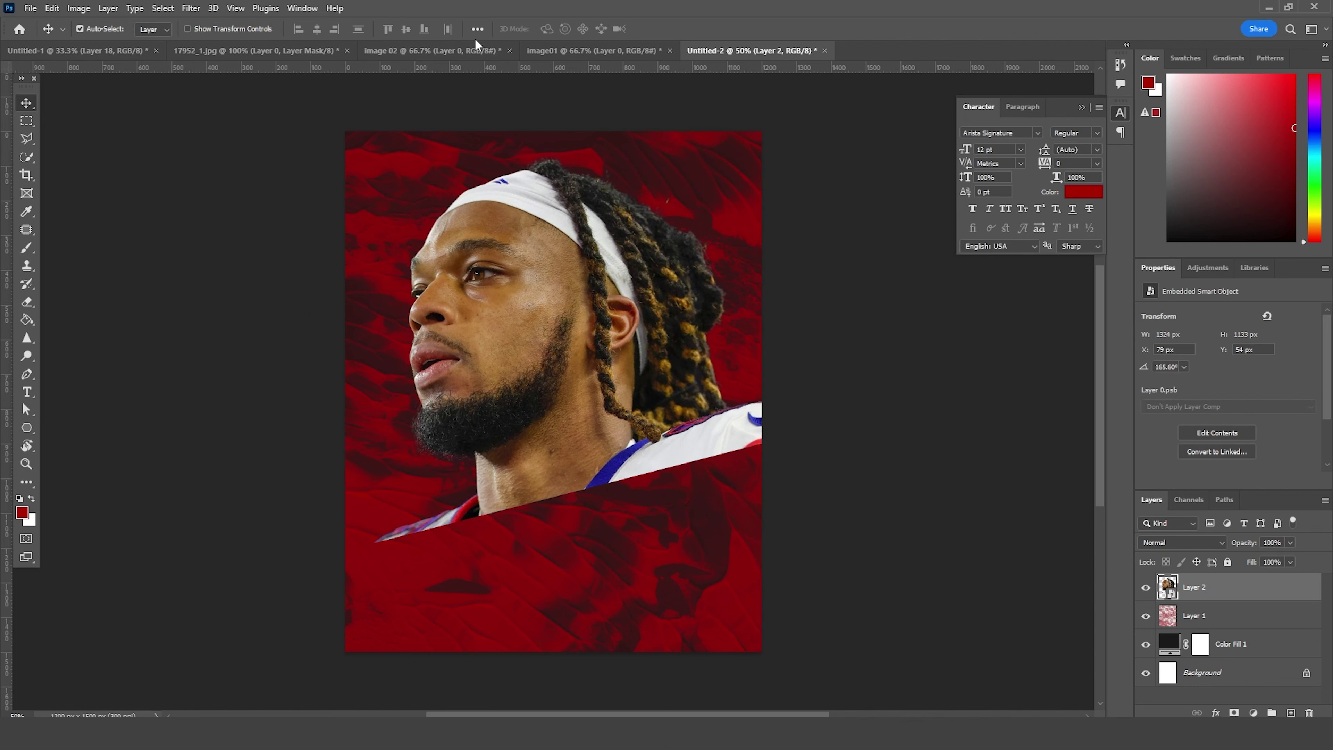
left_click(431, 50)
Step: Drop the jersey player into the poster at about 17% scale below the portrait, then add an empty layer
left_click_drag(584, 272, 630, 371)
left_click_drag(790, 370, 781, 420)
key("ctrl+t")
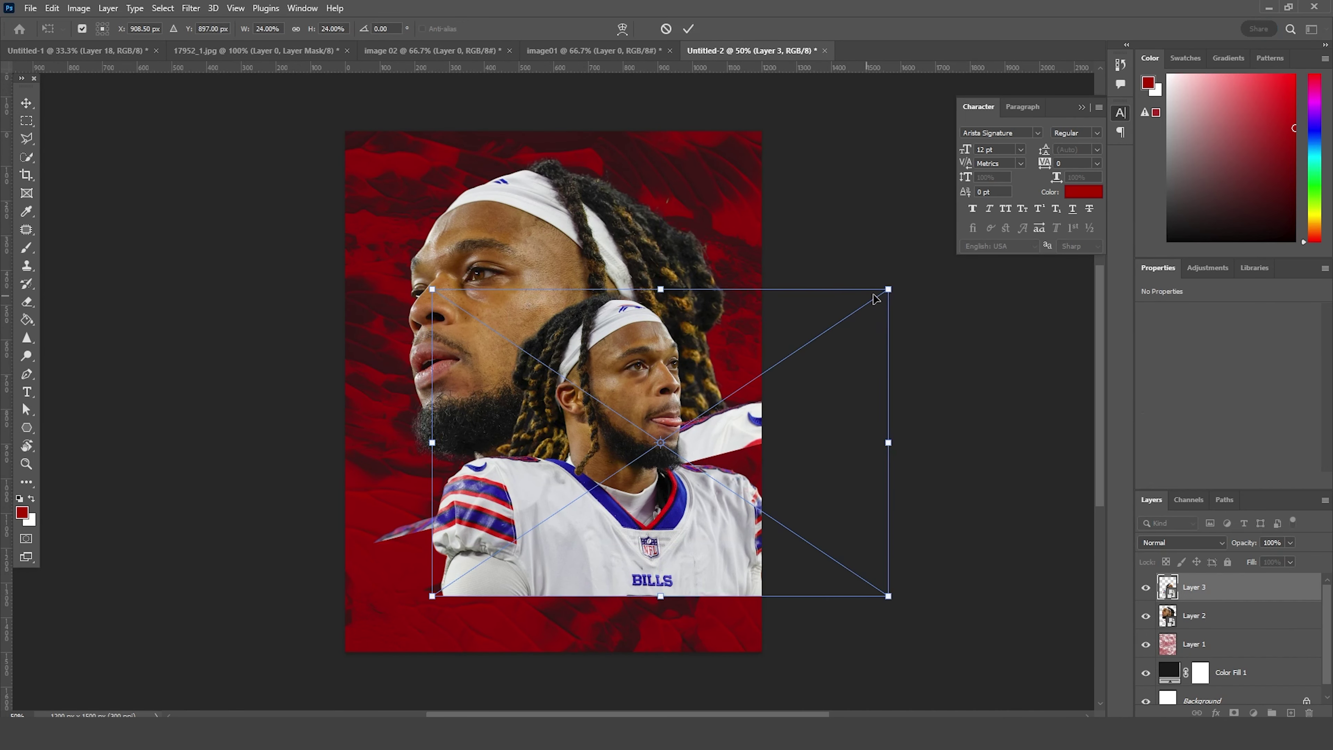
left_click_drag(889, 288, 830, 345)
mouse_move(649, 474)
left_mouse_down()
mouse_move(622, 478)
mouse_move(651, 474)
left_mouse_up()
key("Return")
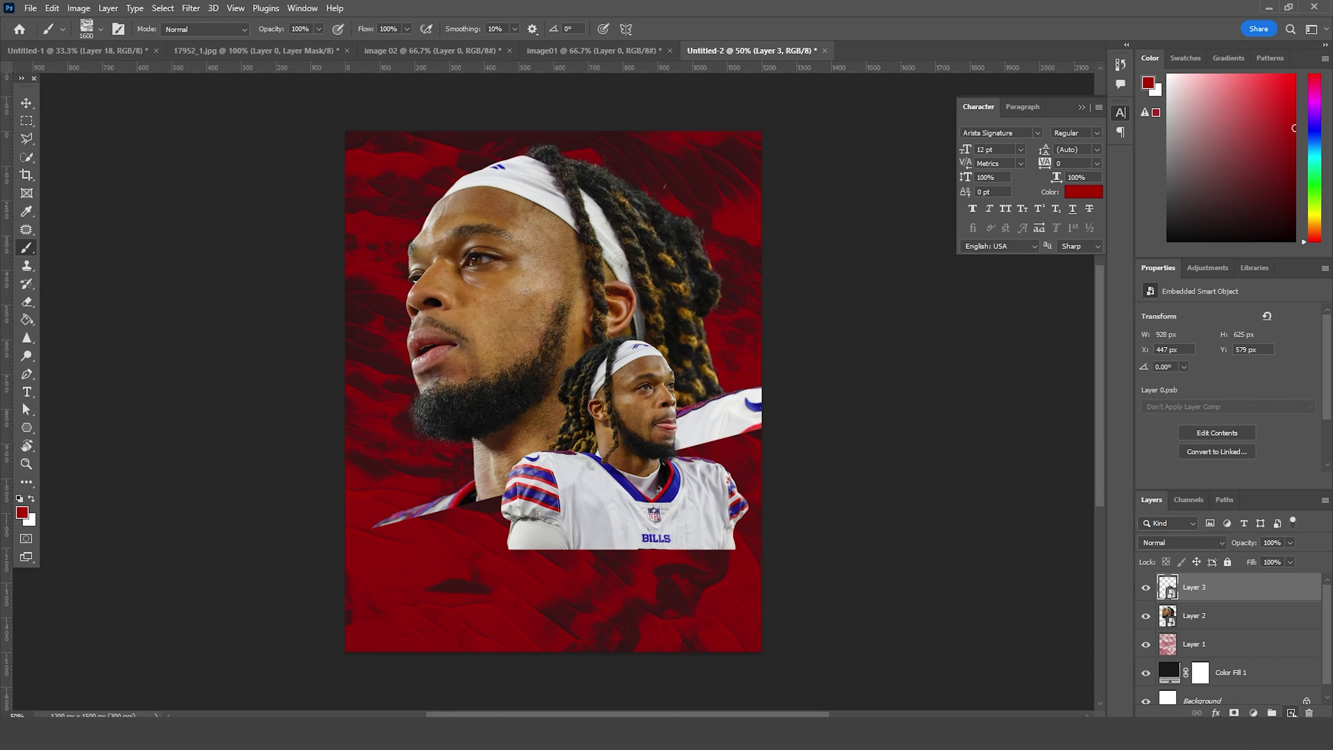
key("ctrl+shift+alt+n")
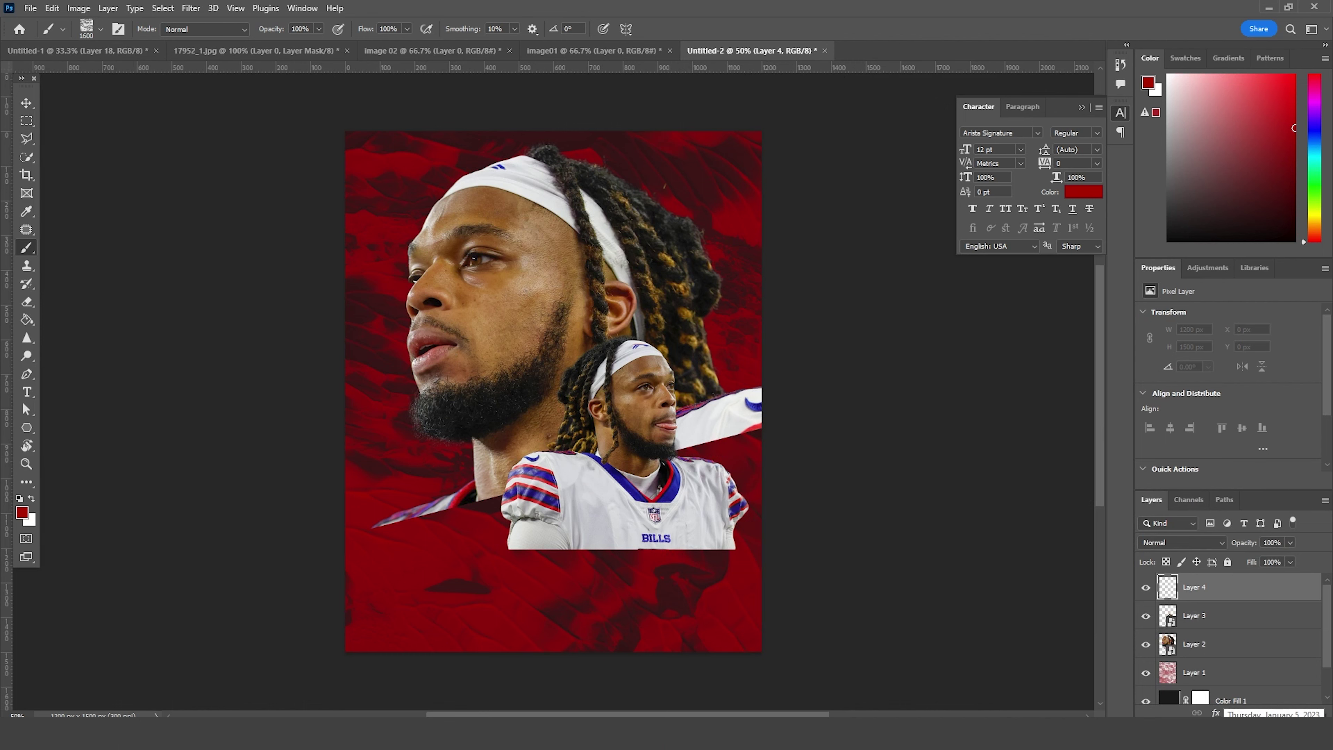
Step: Pick the sixth SG Brush preset, tilt its tip to about 24 degrees and size it around 2100 px
left_click(100, 30)
scroll(101, 242, "up", 5)
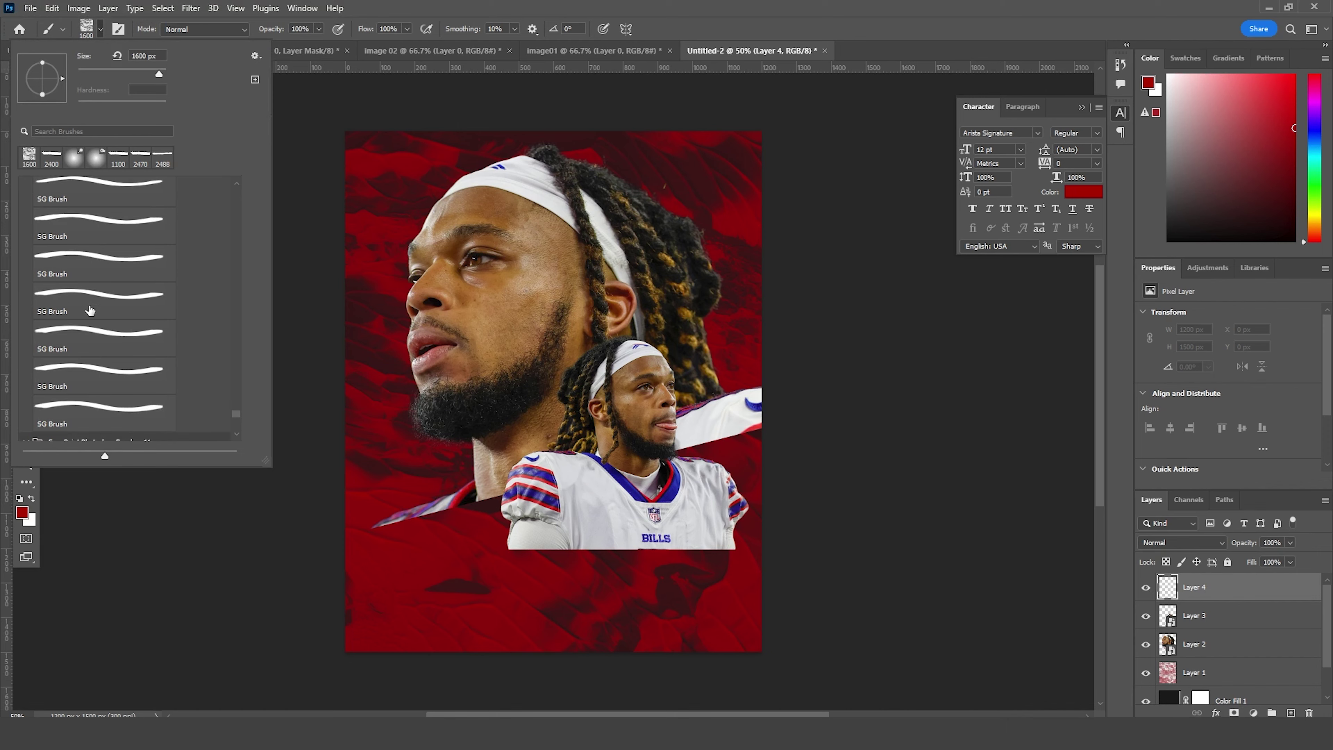
left_click(110, 263)
left_click(105, 300)
left_click(103, 378)
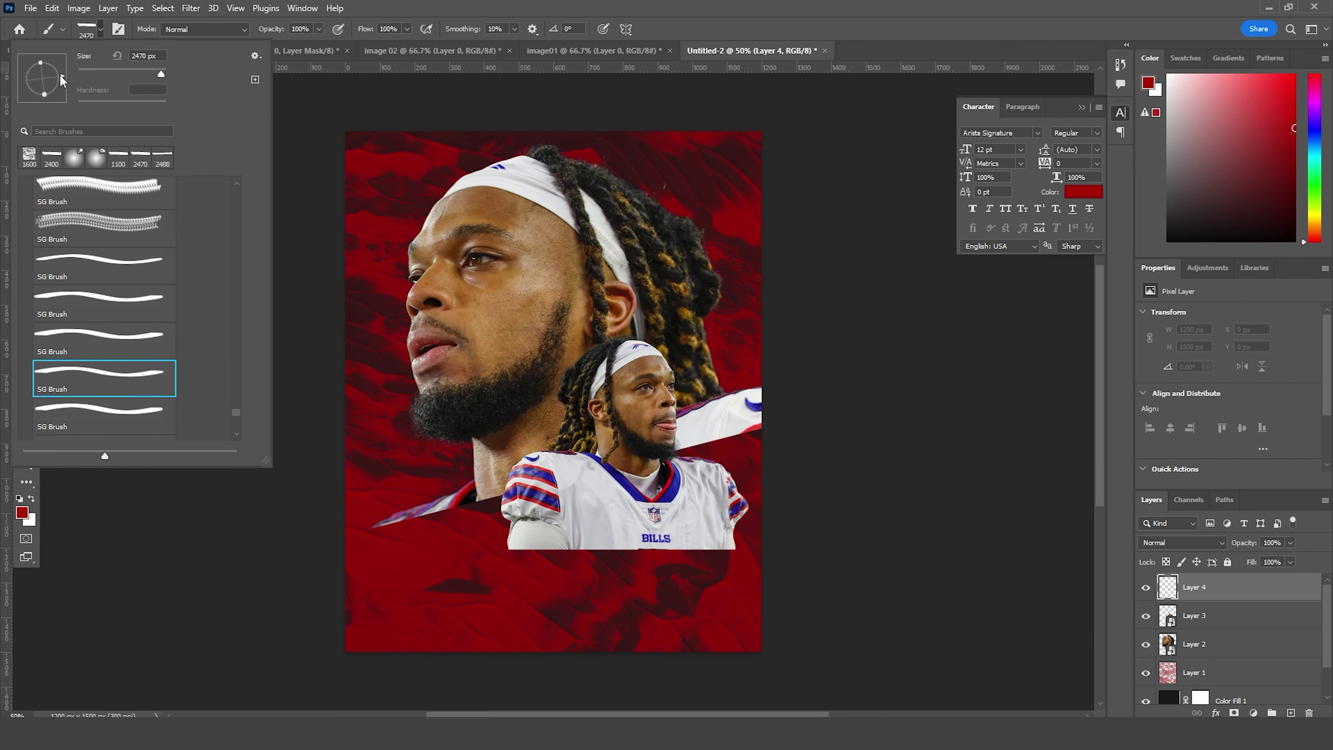
left_click_drag(61, 76, 61, 74)
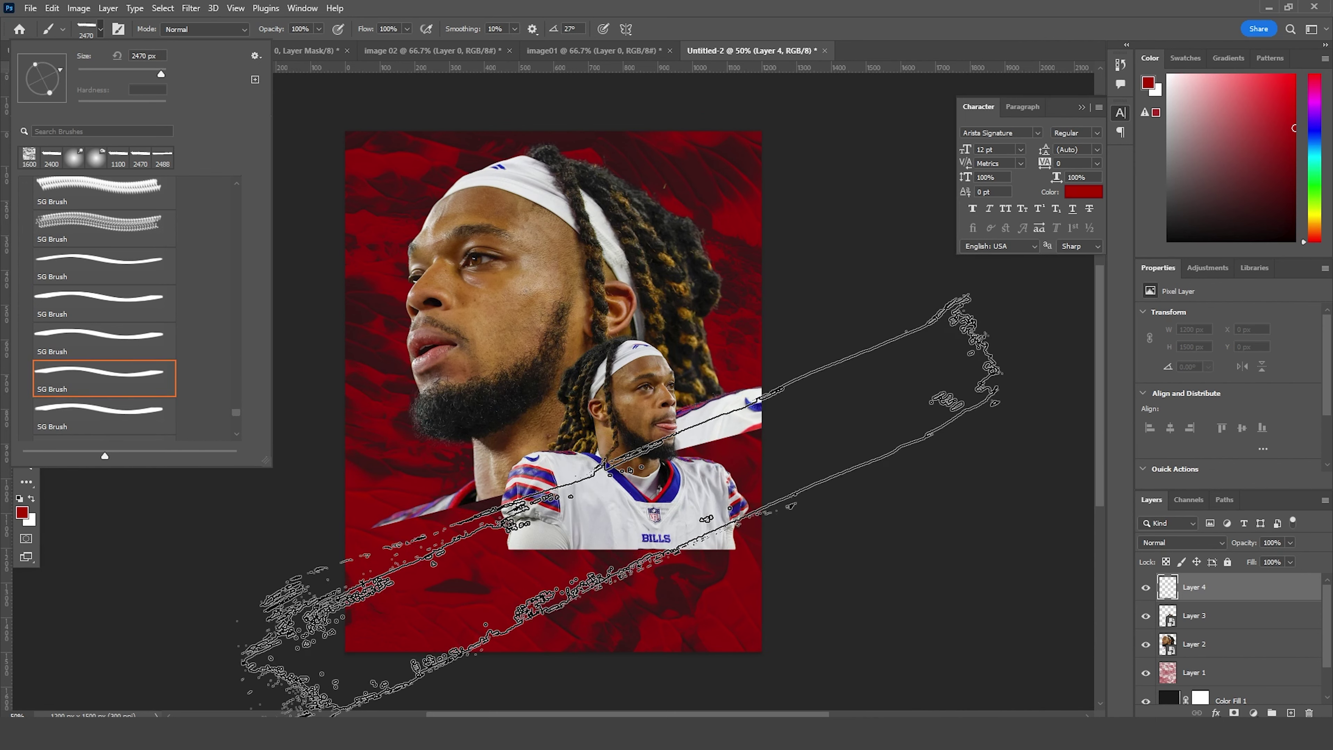
left_click(1202, 596)
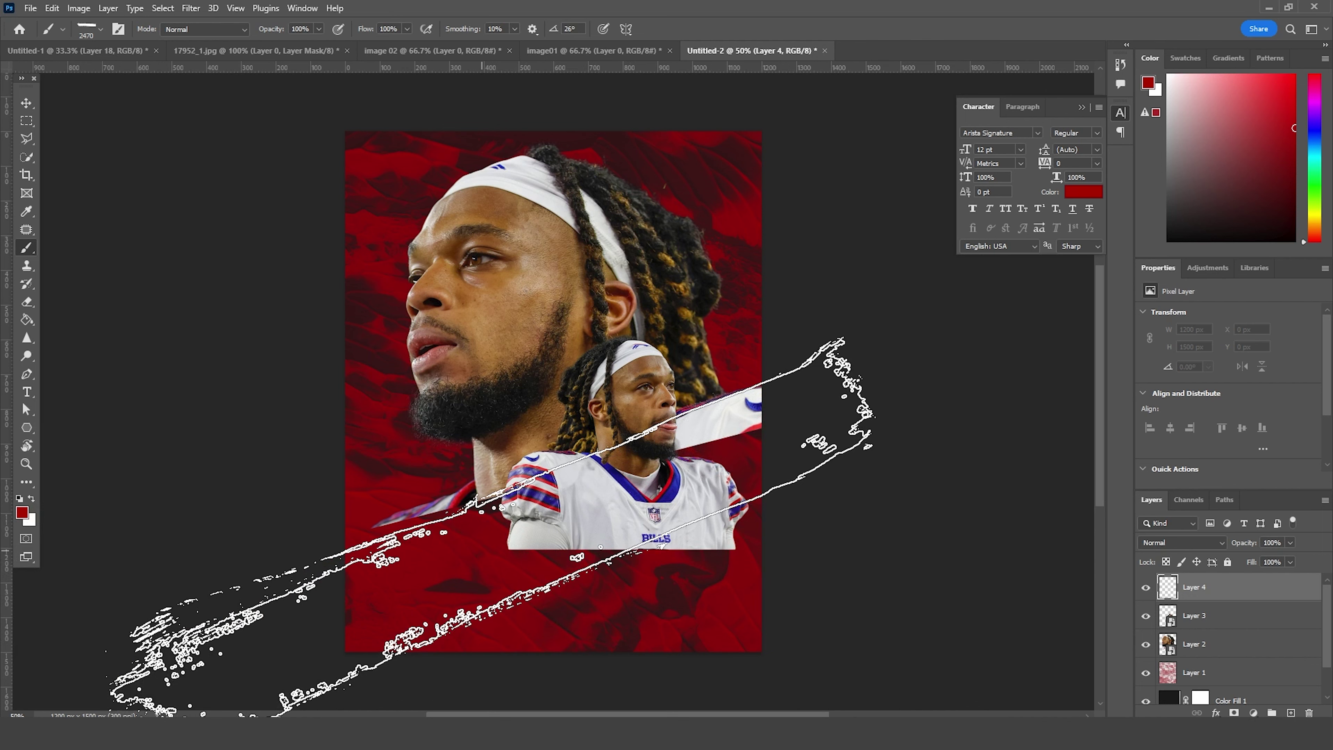
key("bracketleft")
key("bracketleft")
key("bracketleft")
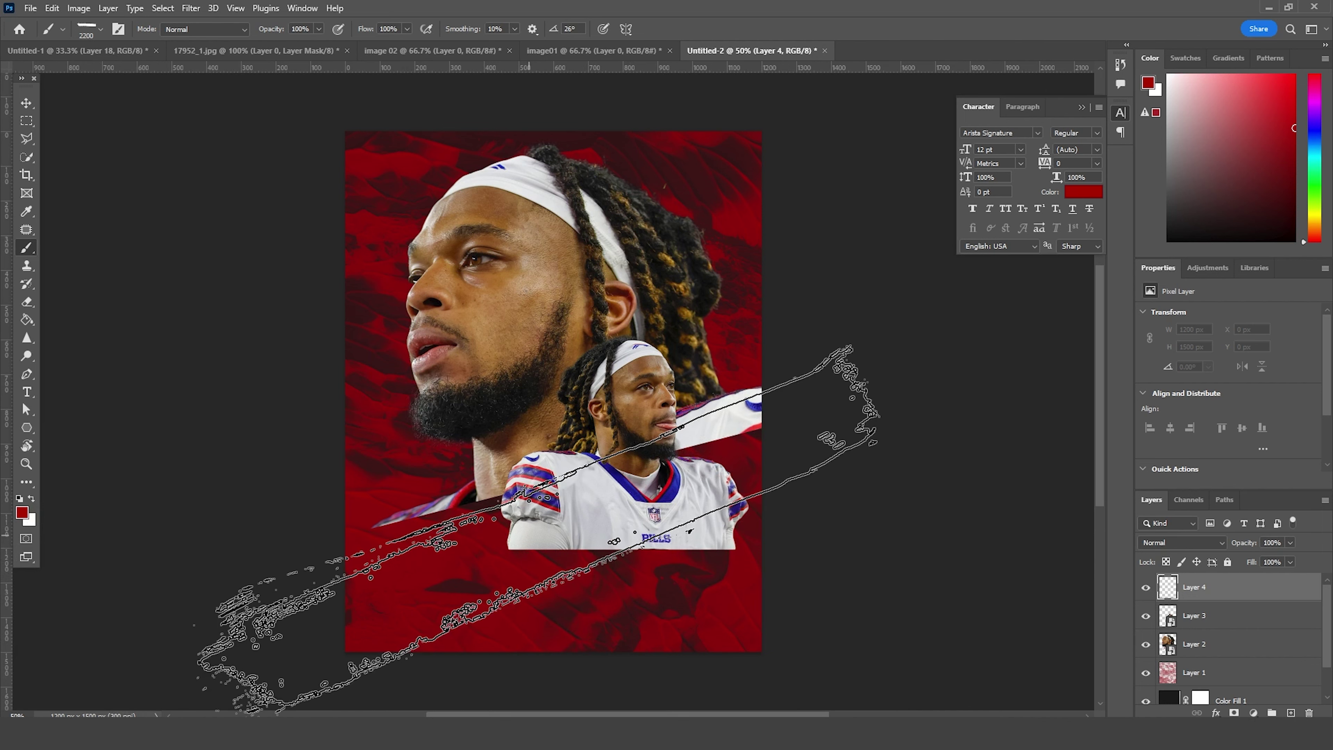
key("bracketleft")
key("bracketleft")
key("bracketleft")
key("bracketleft")
key("bracketleft")
key("bracketleft")
key("bracketleft")
key("bracketright")
key("bracketright")
key("bracketright")
key("bracketright")
key("bracketright")
key("bracketright")
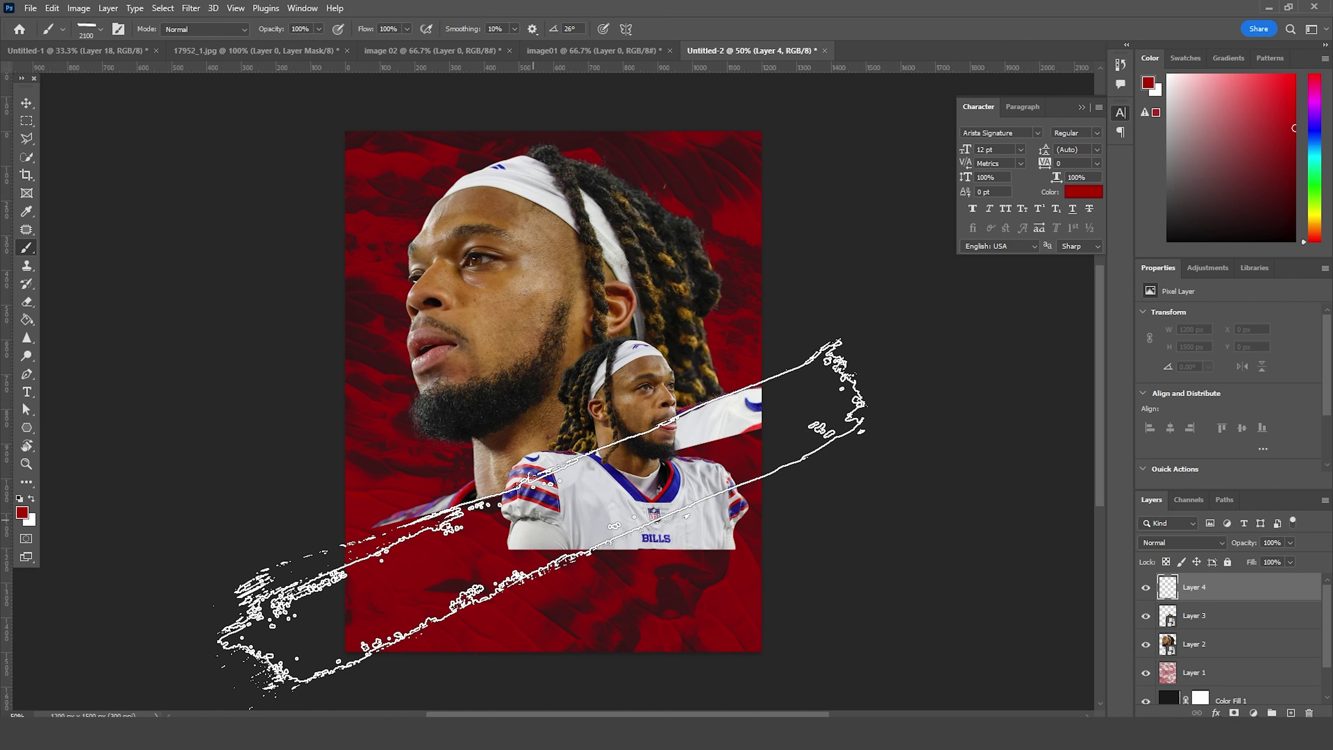
key("bracketright")
Step: Paint a broad red diagonal band across the lower poster and move the small player upward
left_click(541, 530)
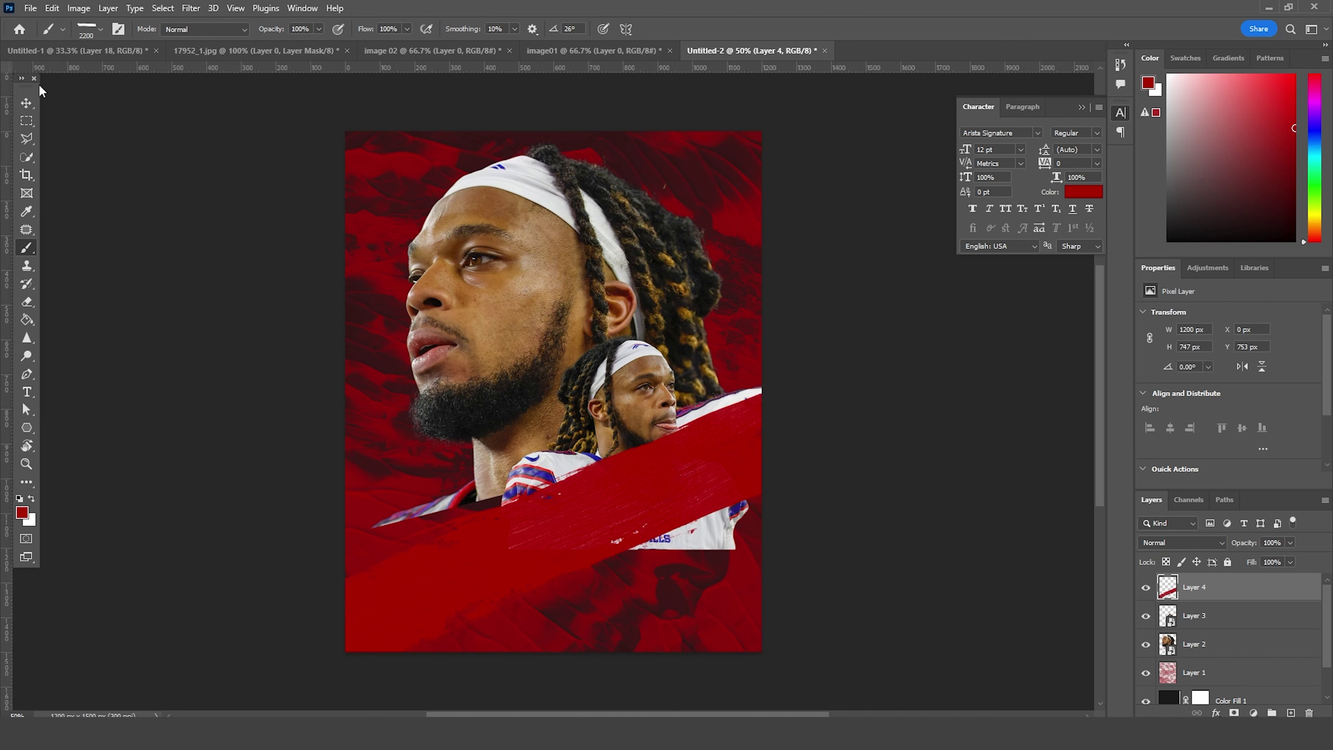
left_click(23, 108)
left_click_drag(652, 388, 653, 342)
key("ctrl+t")
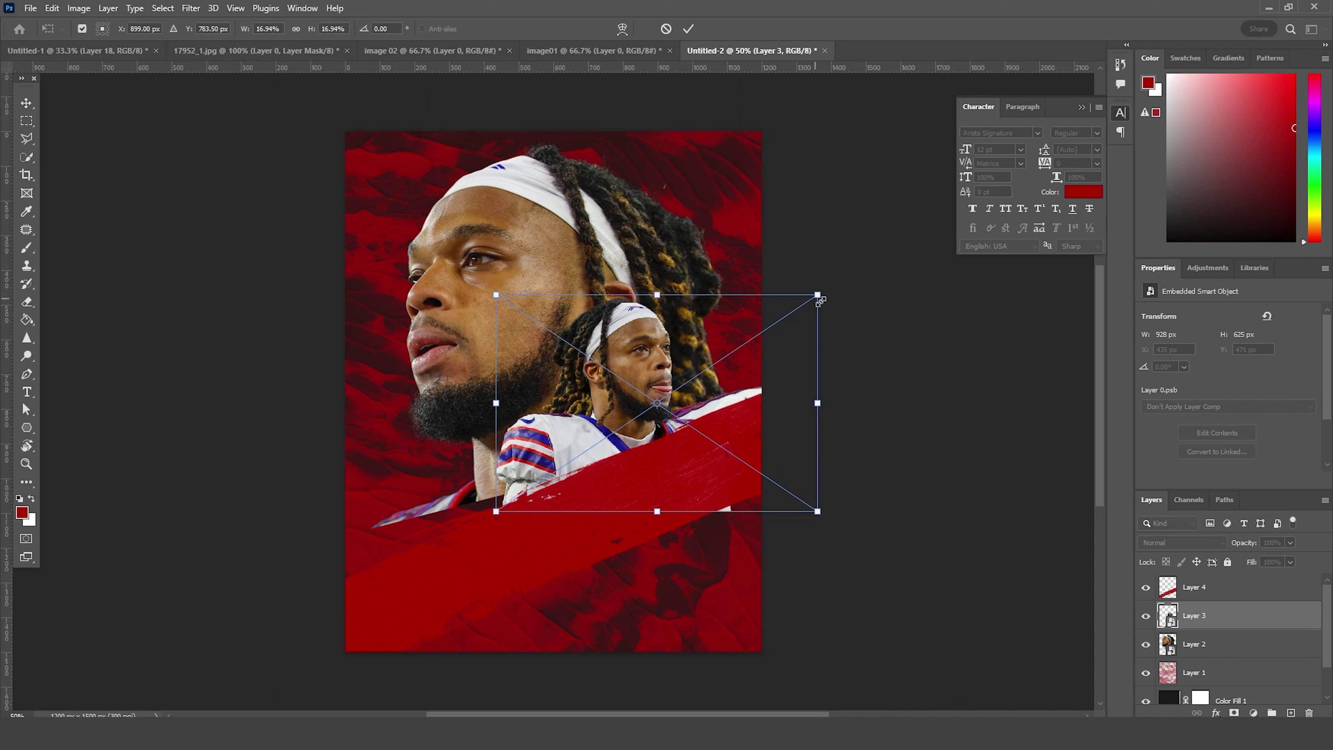
Step: Shrink the small player, tilt it to -1.88° and shift it up and right
left_click_drag(817, 297, 830, 338)
left_click_drag(738, 396, 744, 386)
key("Return")
Step: Scale the large headband player down slightly and reposition it
left_click(495, 287)
left_click_drag(508, 287, 509, 284)
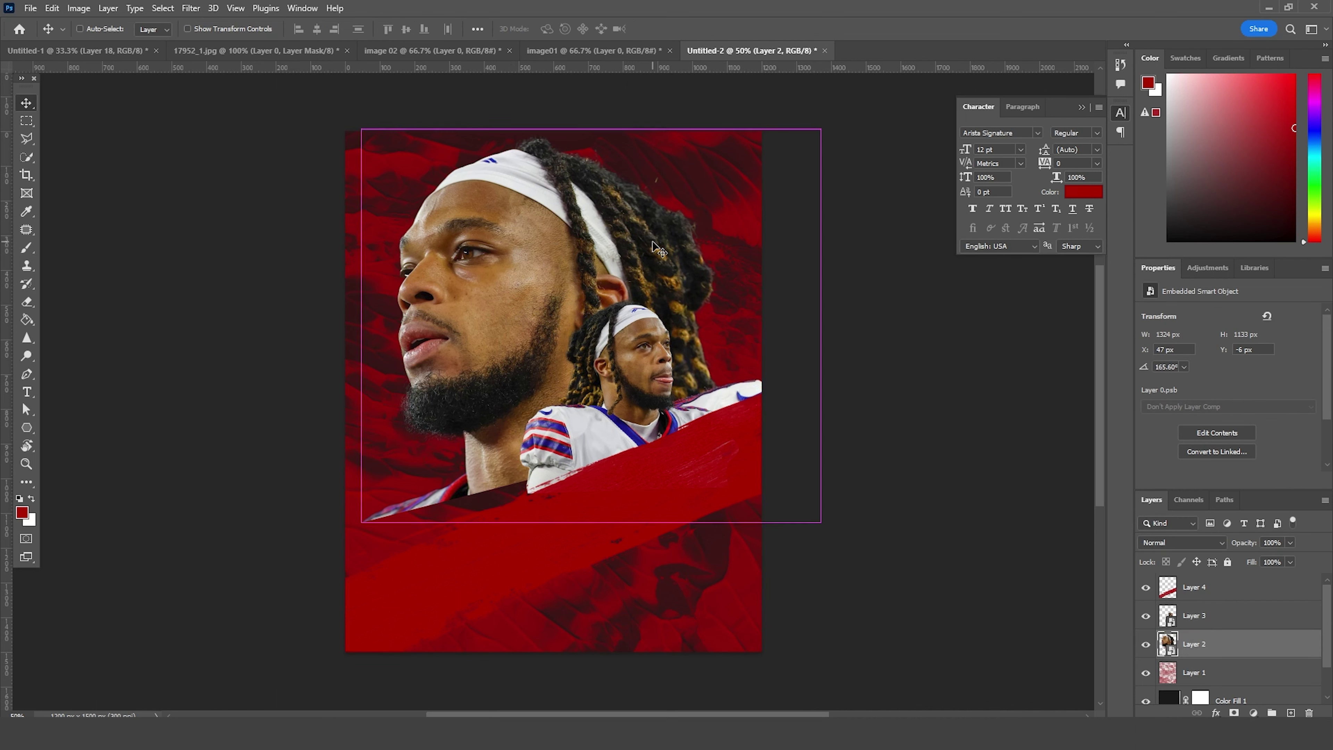
key("ctrl+t")
left_click_drag(737, 78, 729, 87)
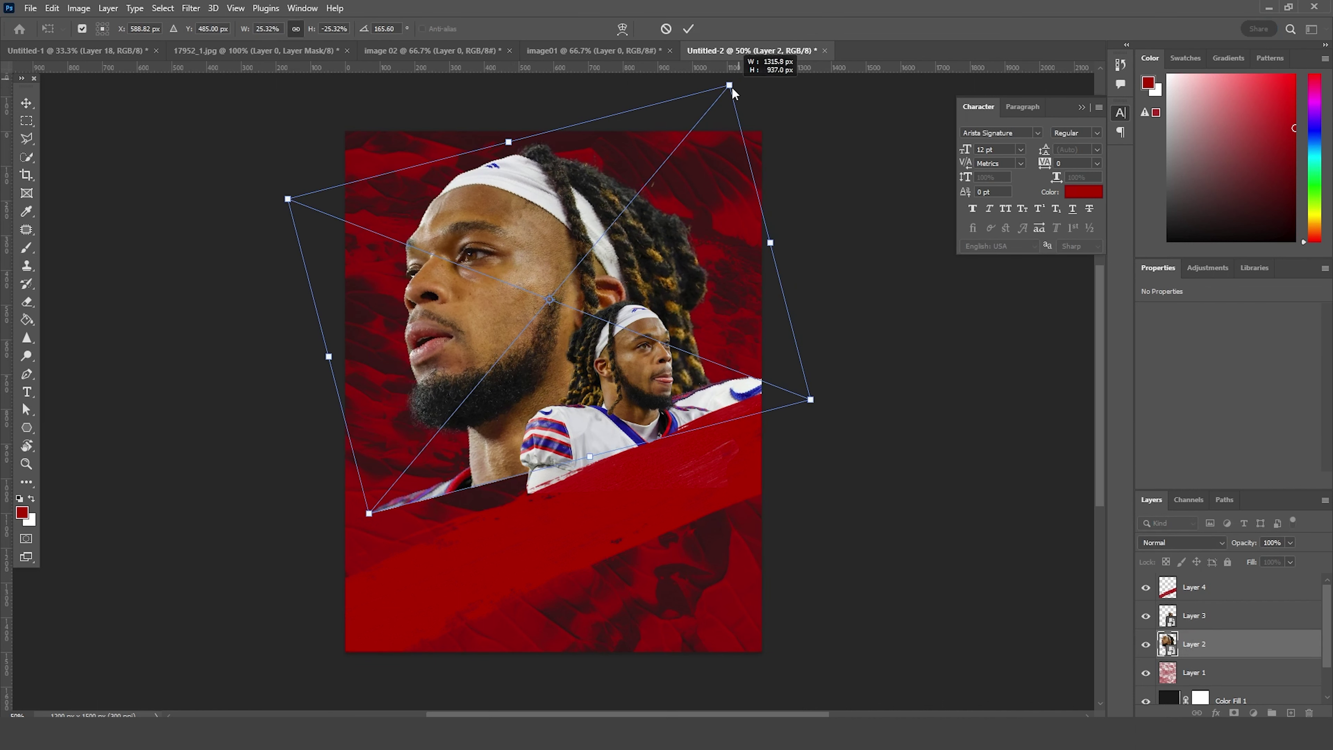
mouse_move(627, 231)
left_mouse_down()
mouse_move(633, 216)
mouse_move(621, 229)
left_mouse_up()
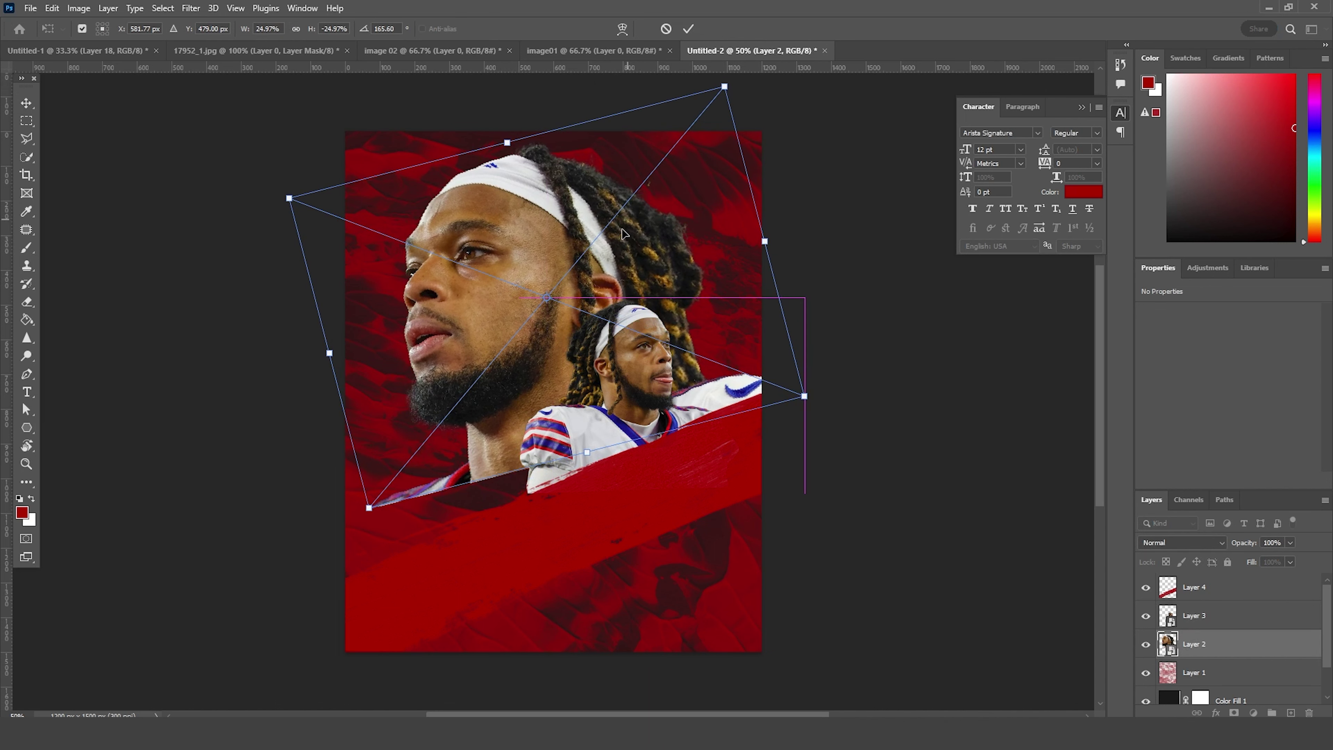
key("Return")
Step: Add a new empty Layer 5 directly above the large player layer
left_click(1205, 597)
left_click(1194, 656)
key("ctrl+shift+alt+n")
key("b")
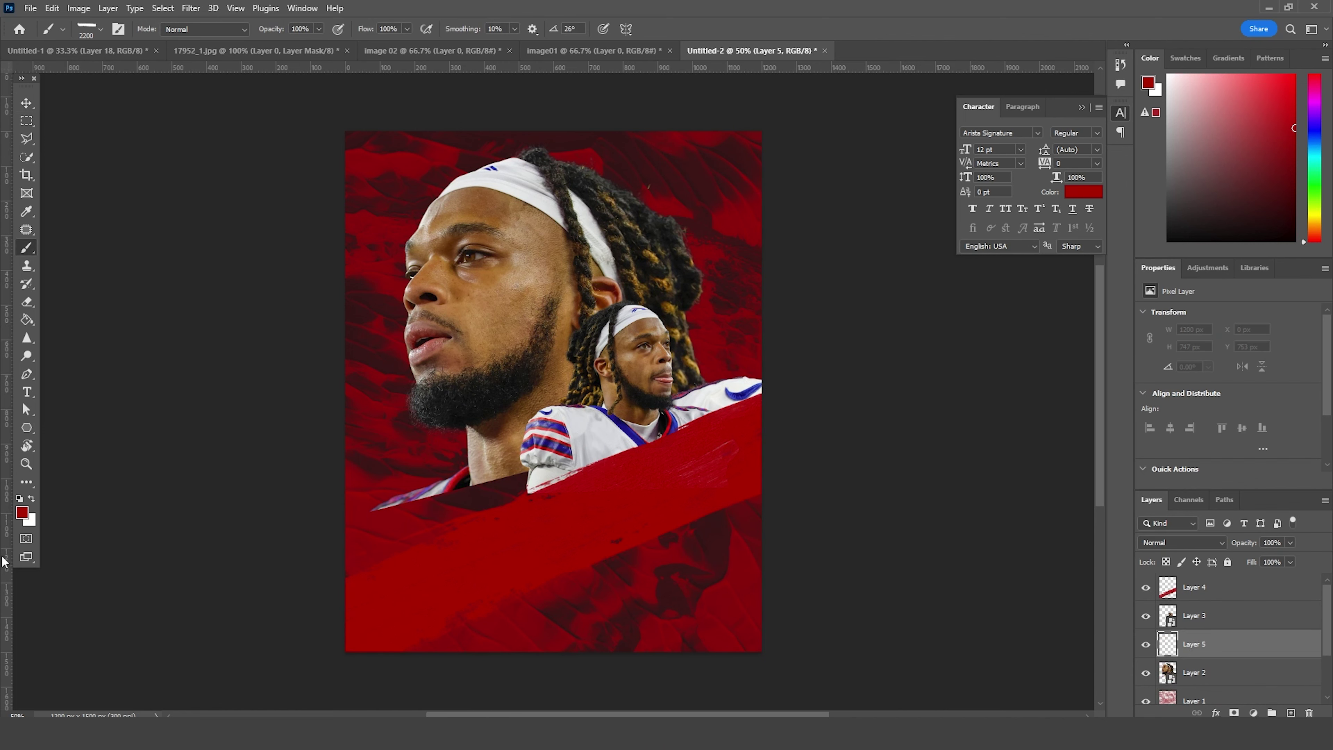
Step: Paint dark grey (#1f1f1f) strokes on Layer 5 along the red band's top edge and shoulders
left_click(22, 513)
left_click(859, 448)
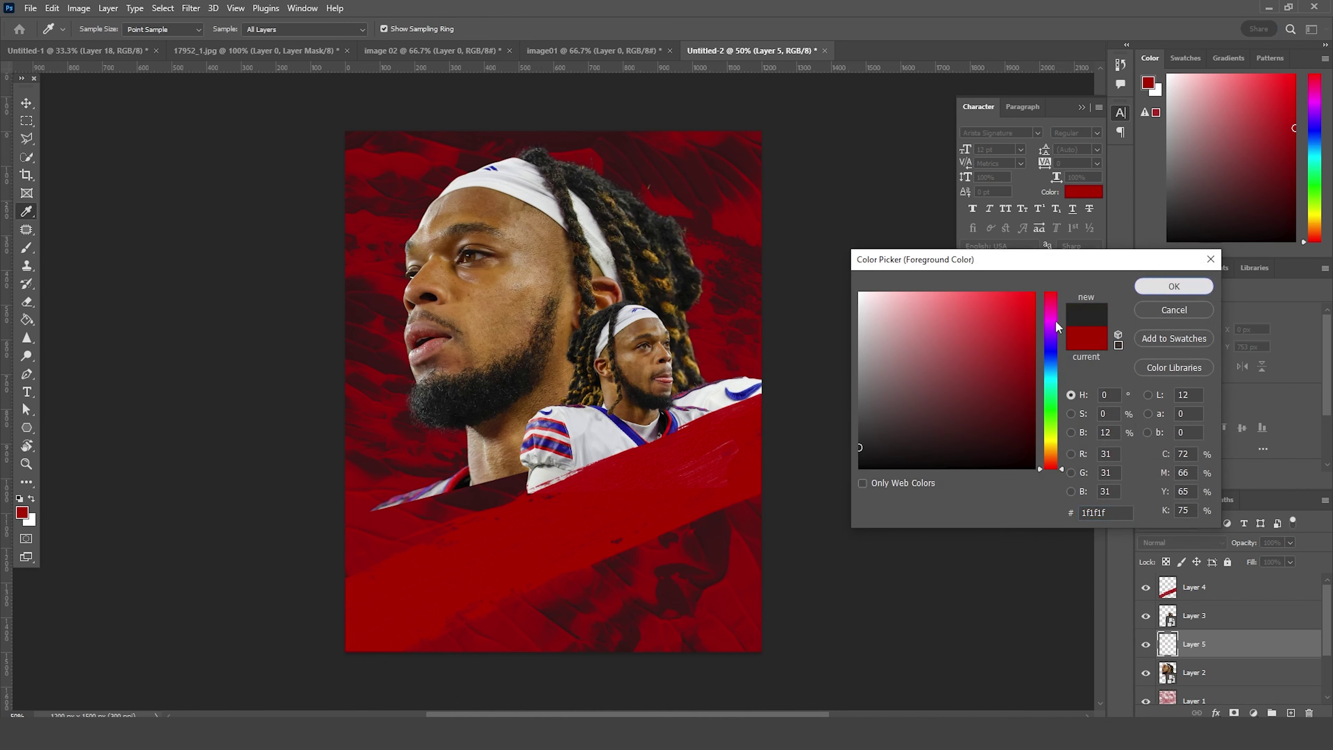
key("Return")
key("b")
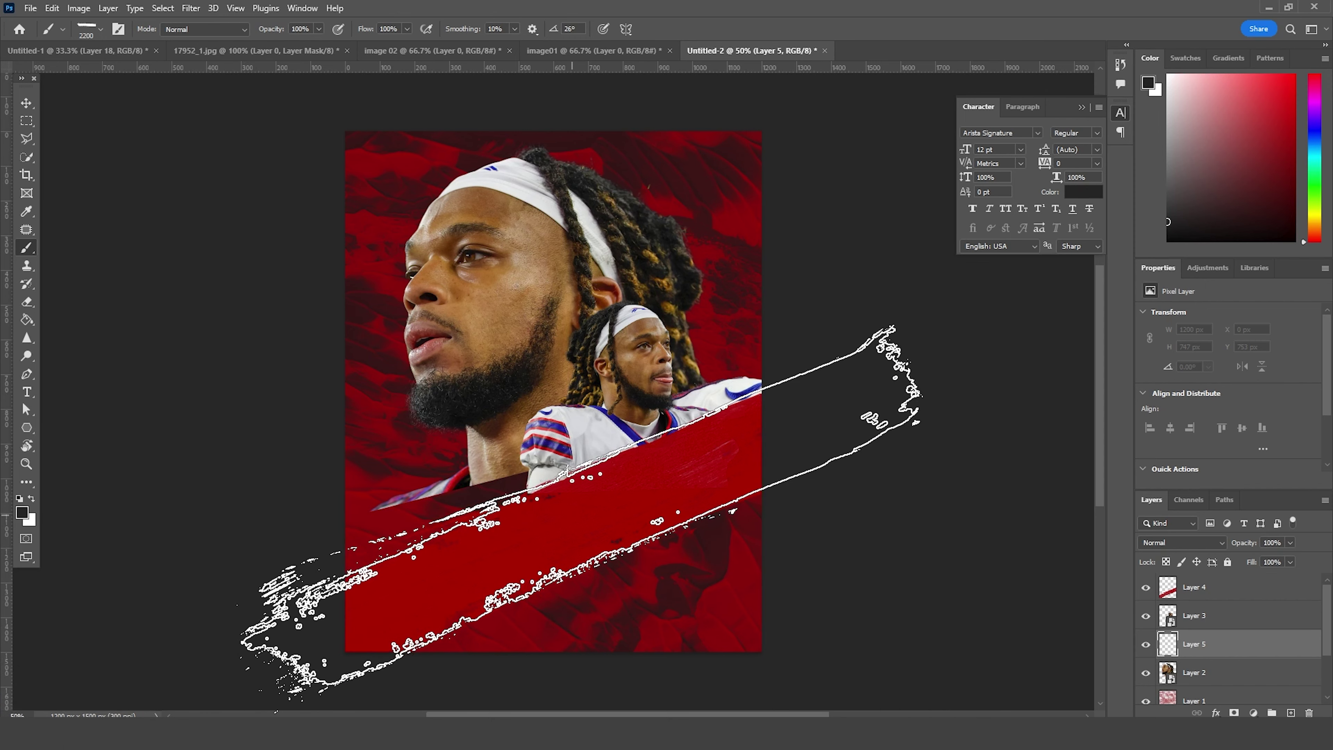
left_click(580, 515)
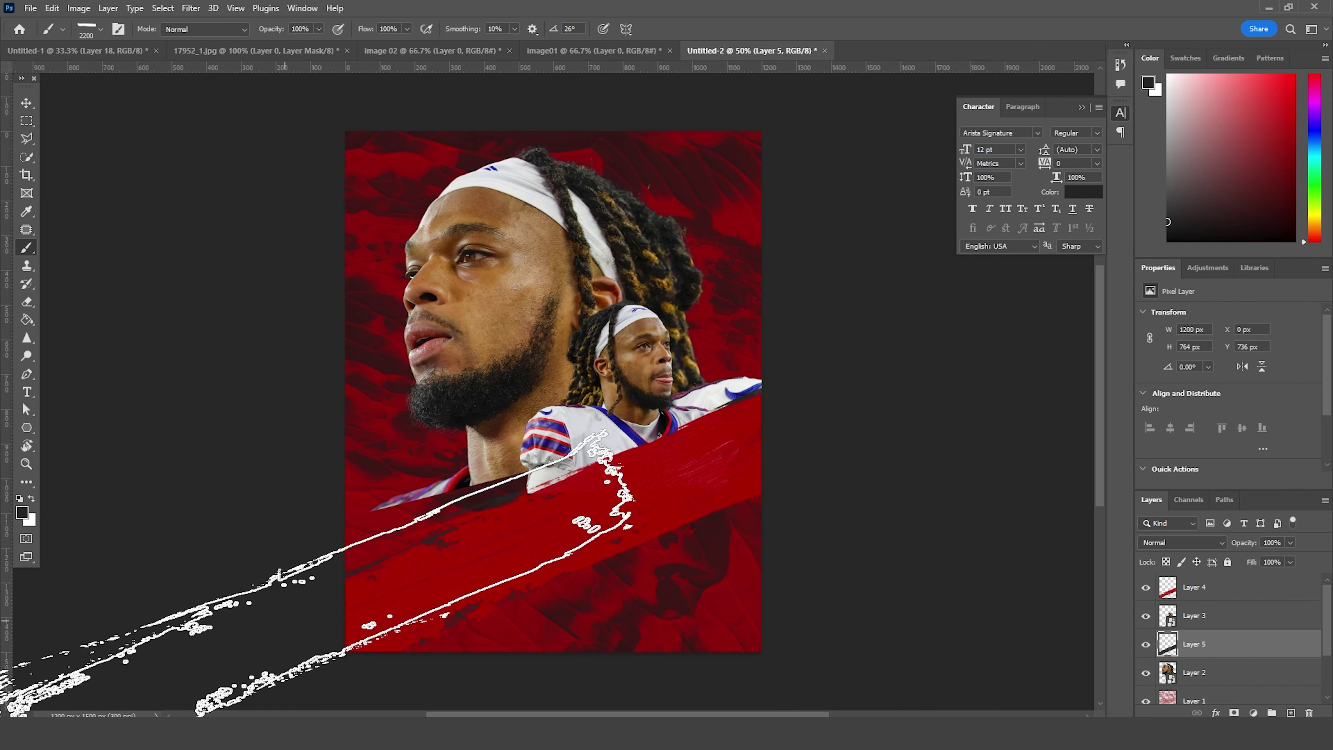
left_click(236, 609)
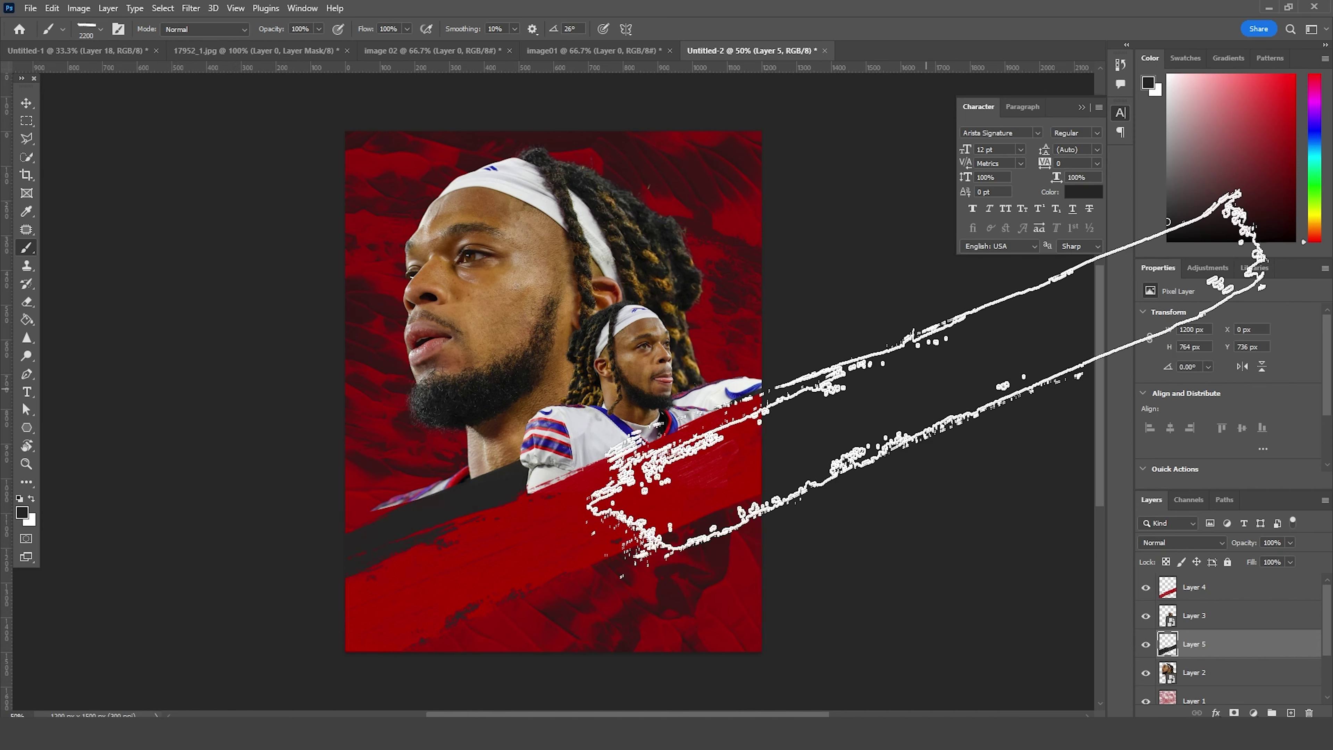
left_click(987, 276)
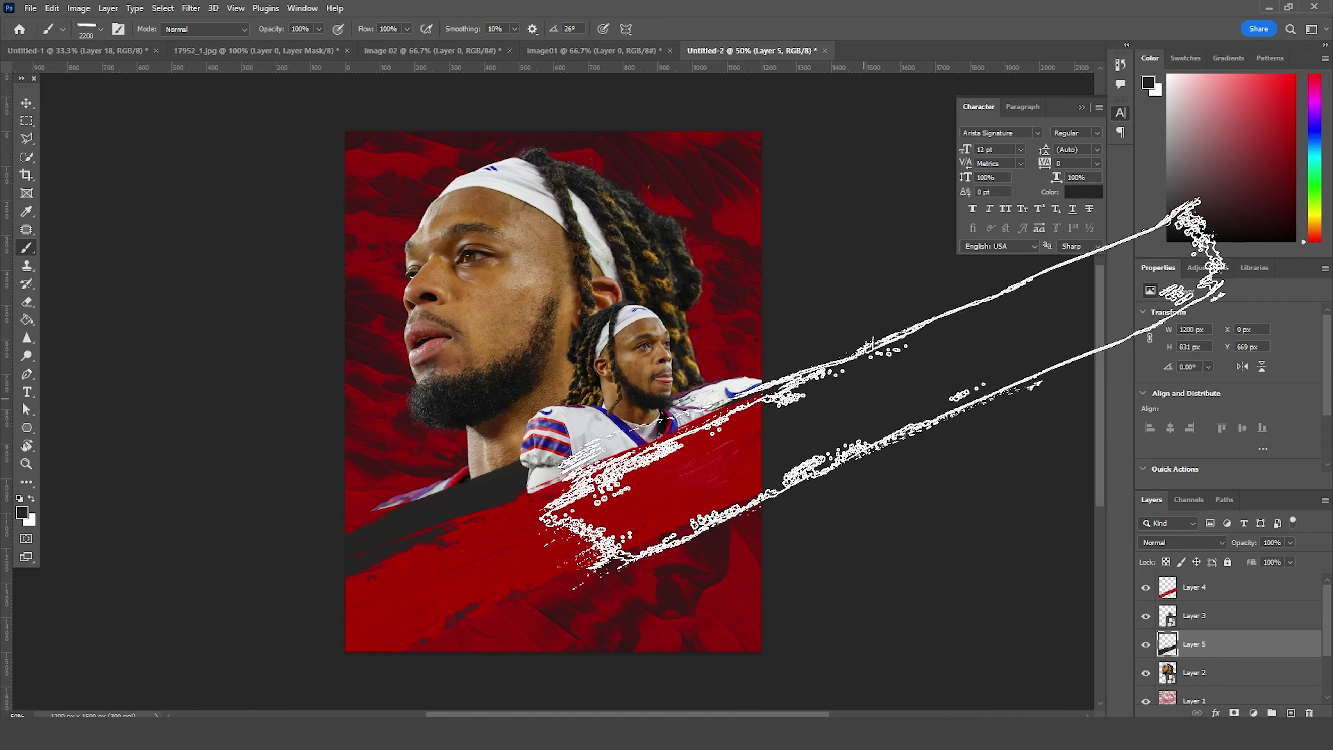
left_click(1045, 333)
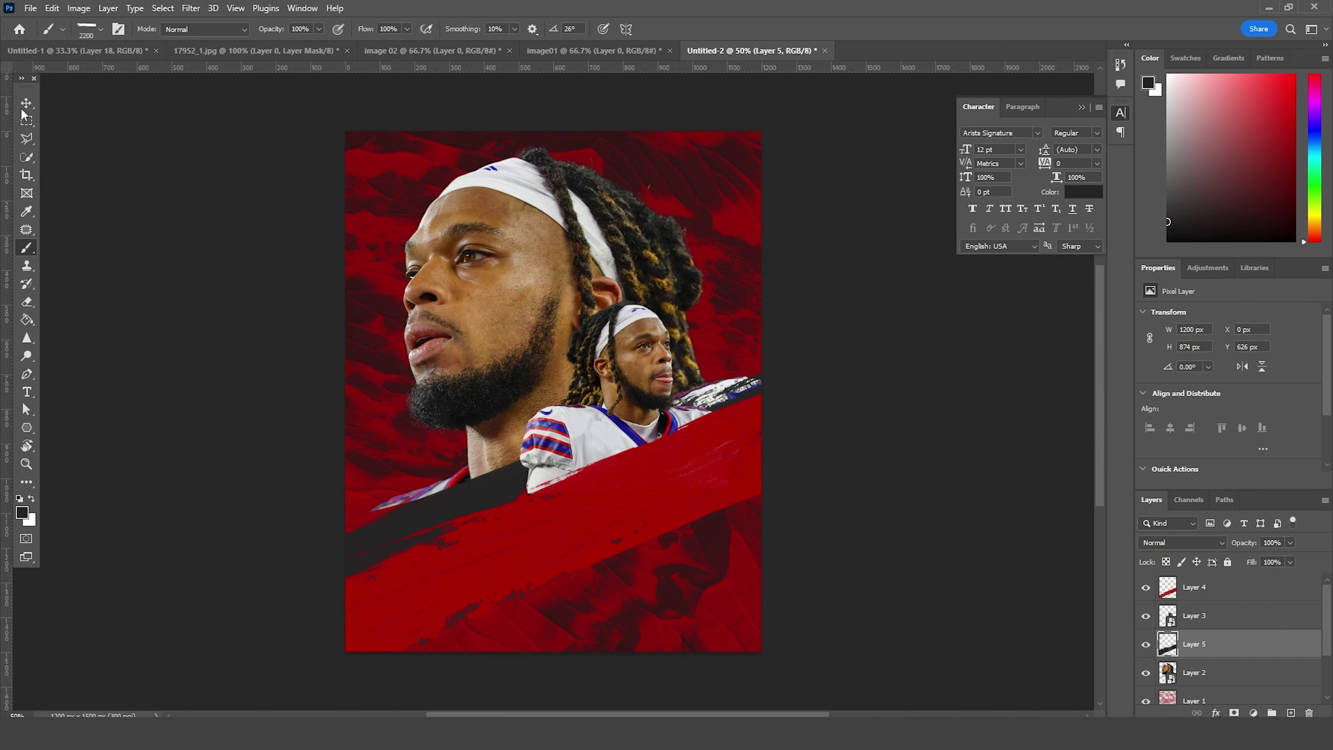
left_click(35, 106)
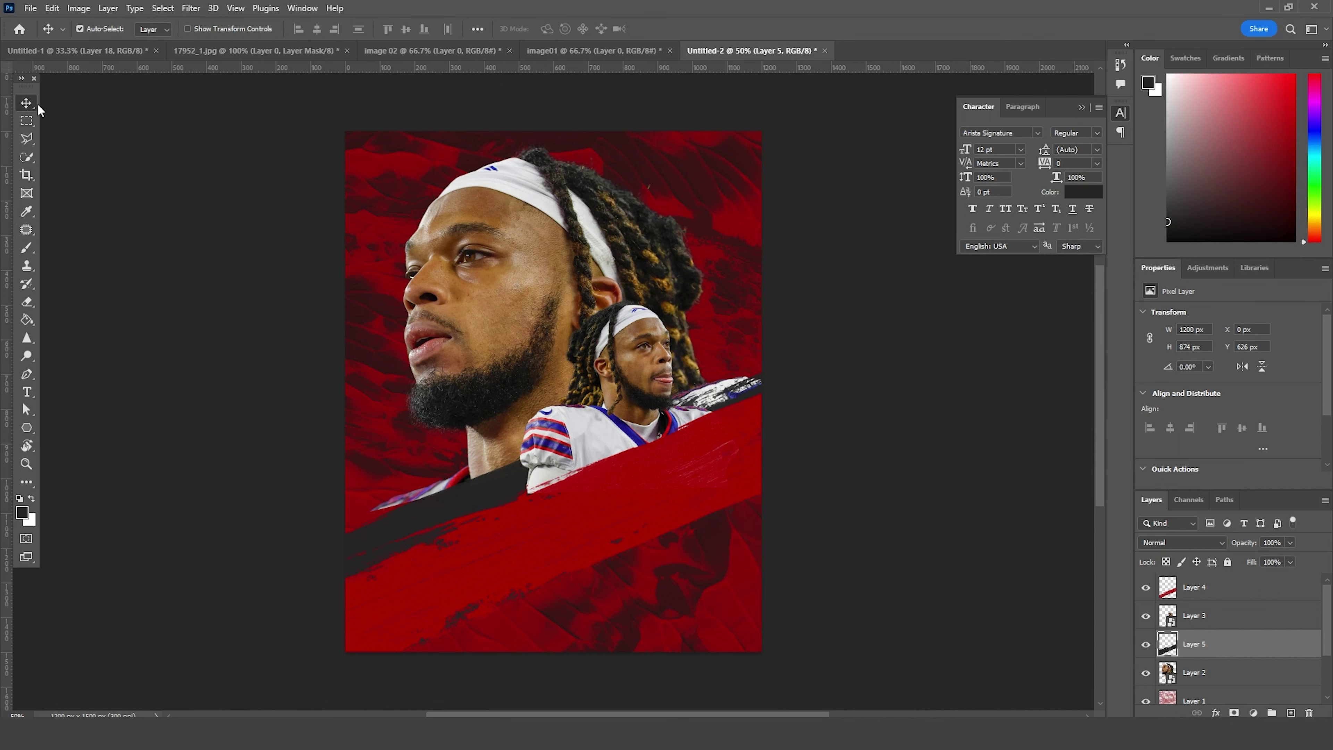
Step: In Camera Raw on Layer 2, set Highlights -100, Shadows +64, Texture +44, Clarity +55, Vibrance +13
left_click(498, 312)
left_click(191, 8)
left_click(210, 115)
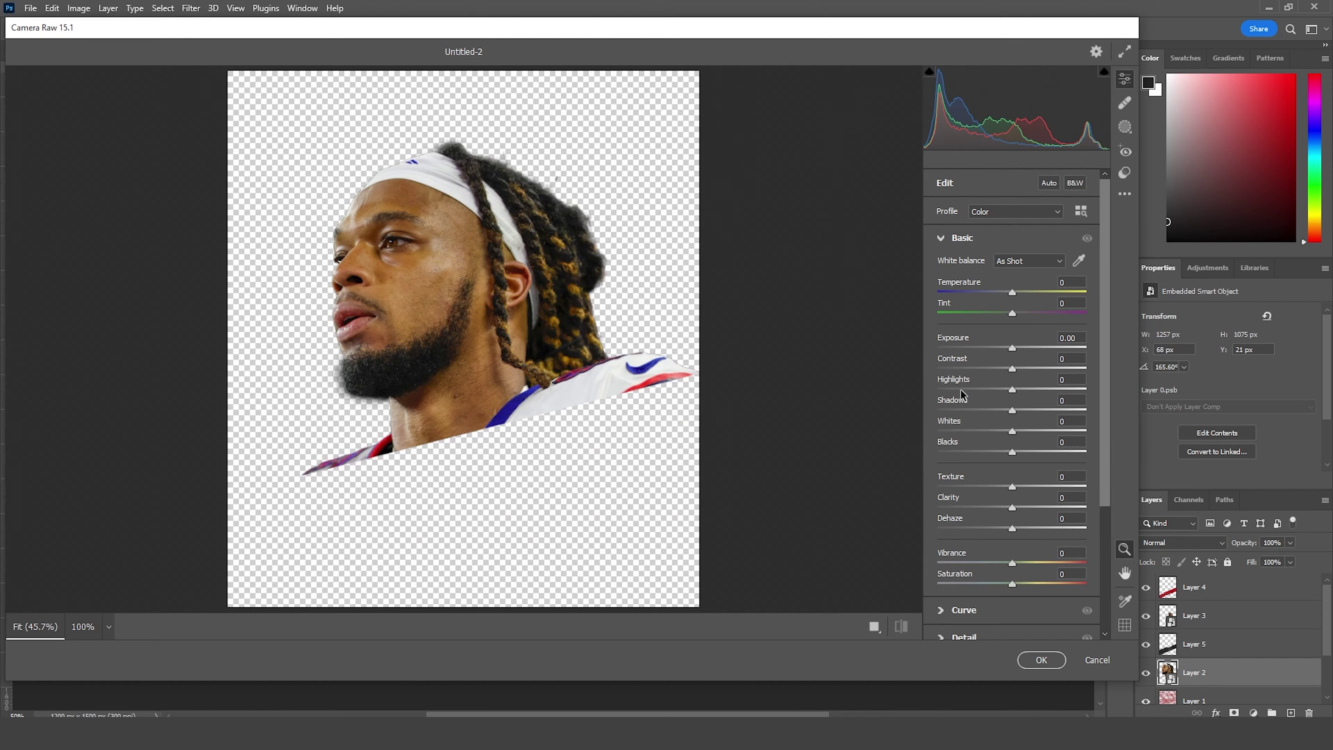
left_click_drag(961, 389, 869, 400)
left_click_drag(1014, 413, 1060, 410)
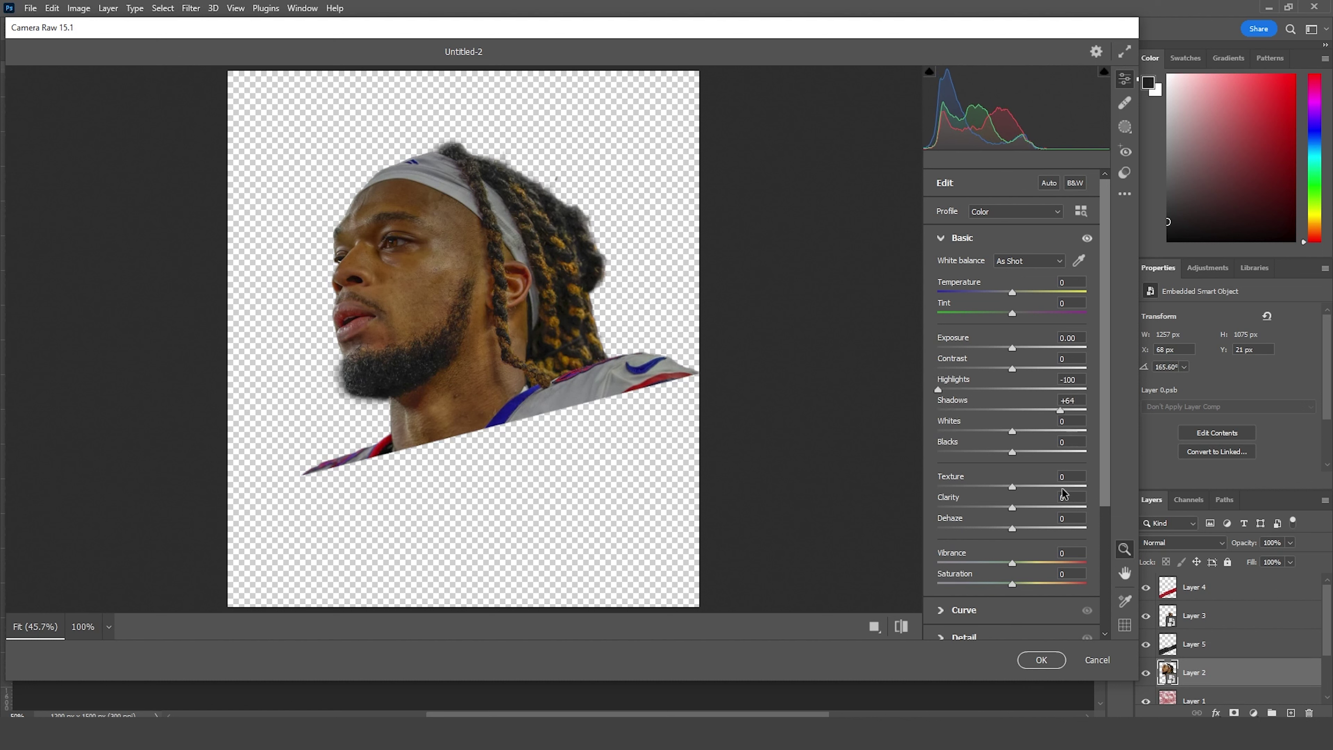
left_click(1044, 487)
left_click(1049, 507)
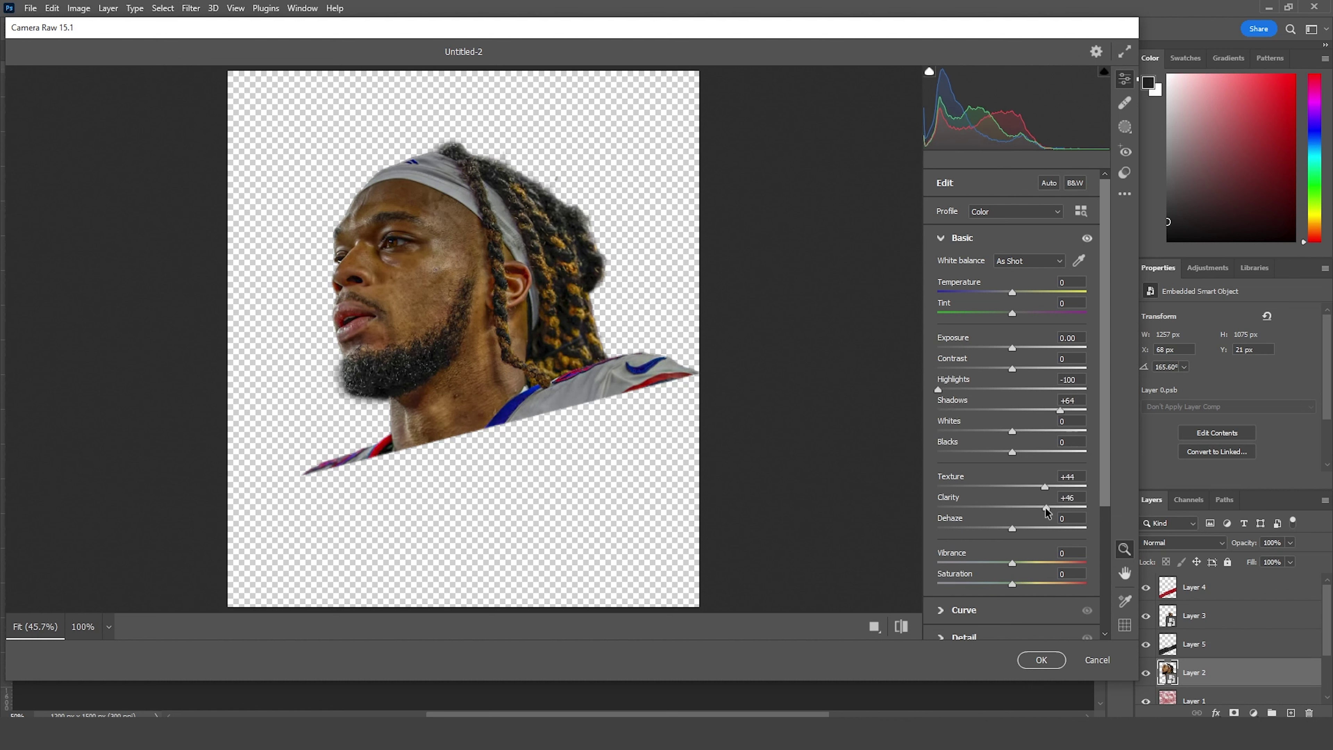
left_click_drag(1050, 506, 1054, 506)
scroll(1103, 487, "down", 3)
left_click_drag(1013, 446, 1026, 448)
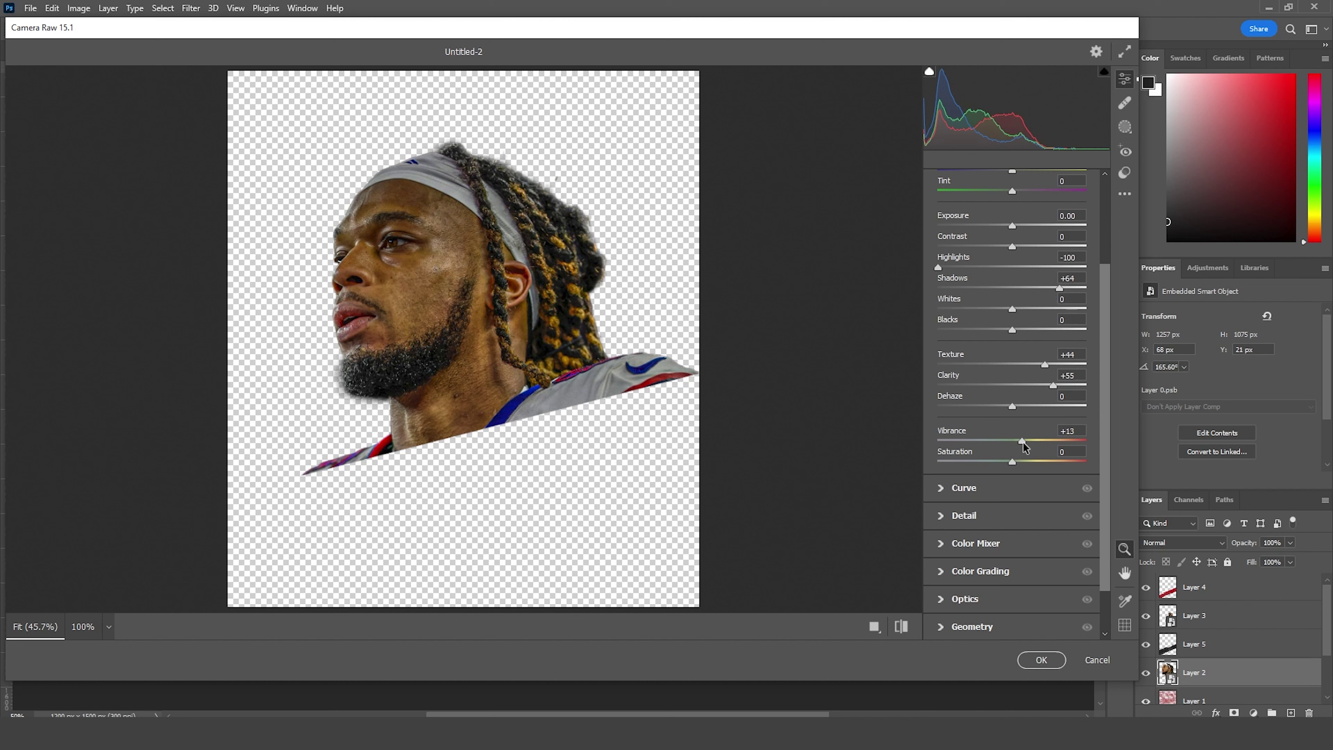
left_click(942, 544)
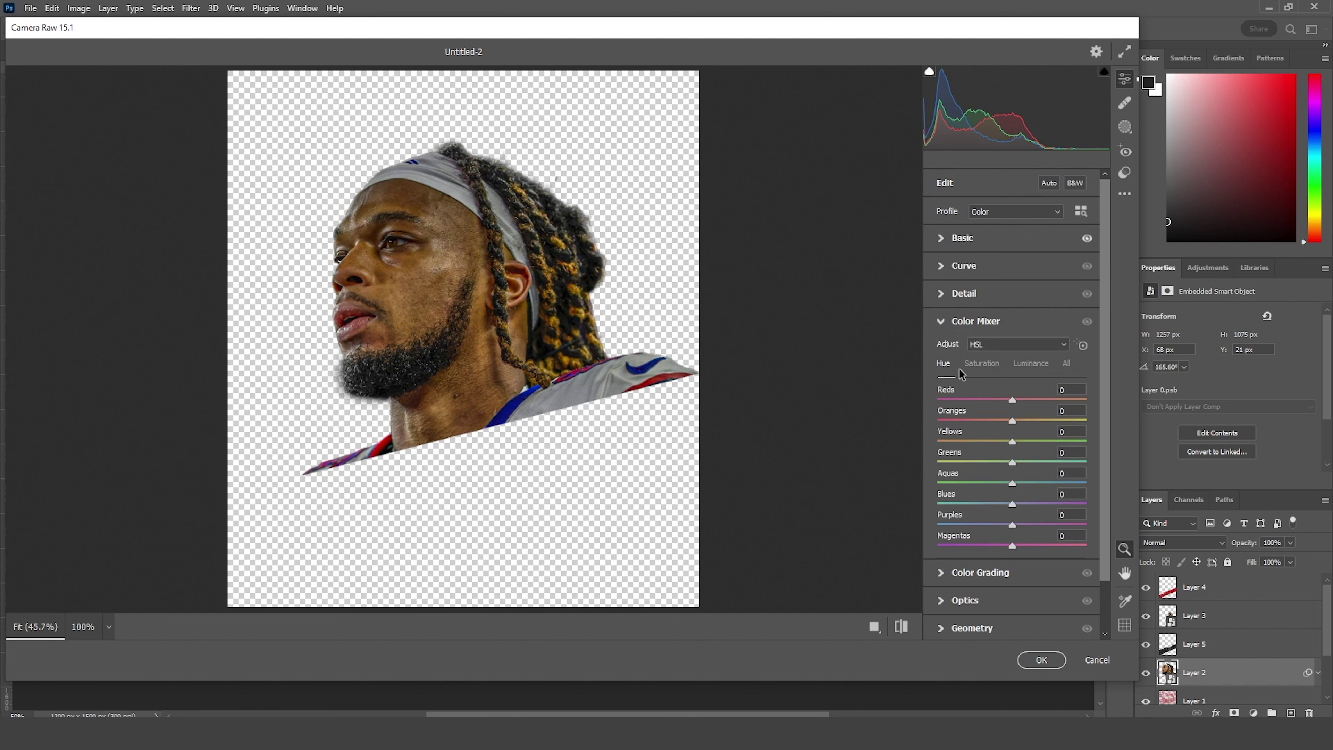
Step: In Color Mixer, shift the Reds hue to -46 and move the Oranges and Yellows hues
left_click(981, 368)
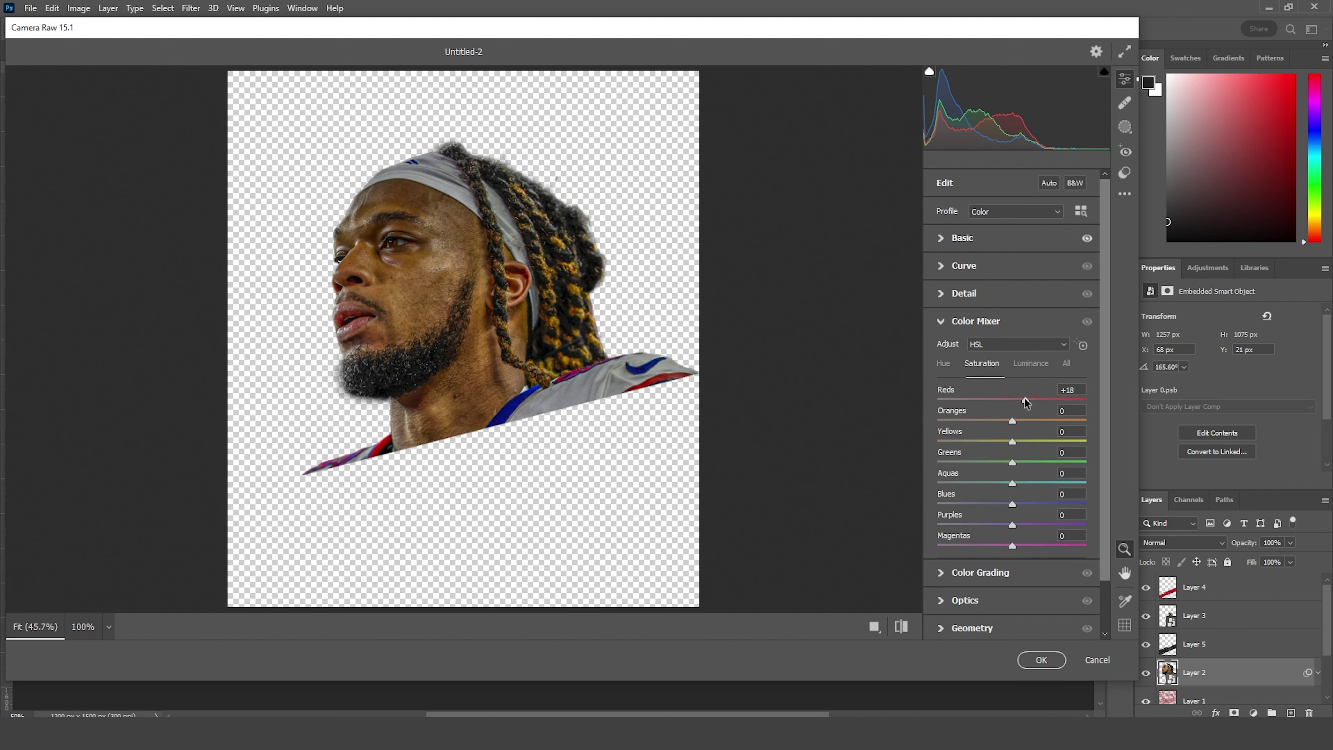
left_click(944, 364)
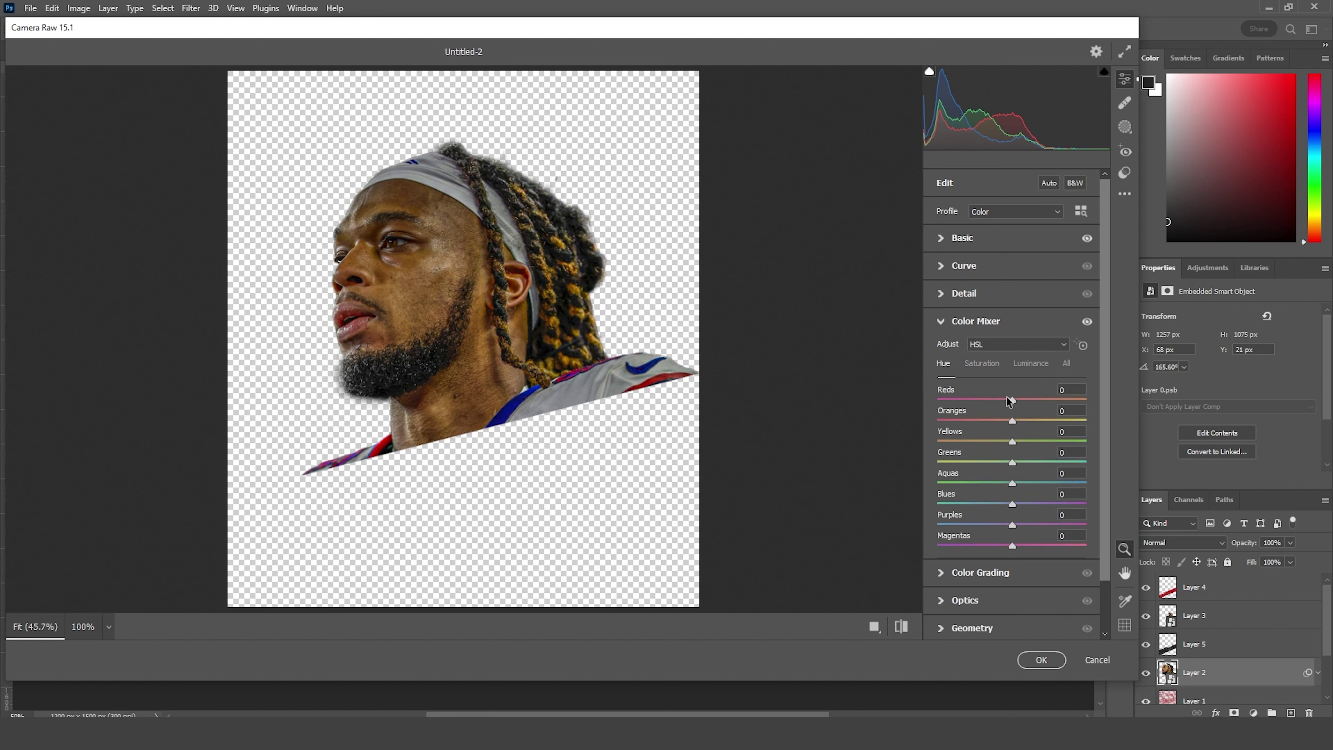
left_click_drag(999, 396, 976, 399)
left_click_drag(1013, 420, 972, 418)
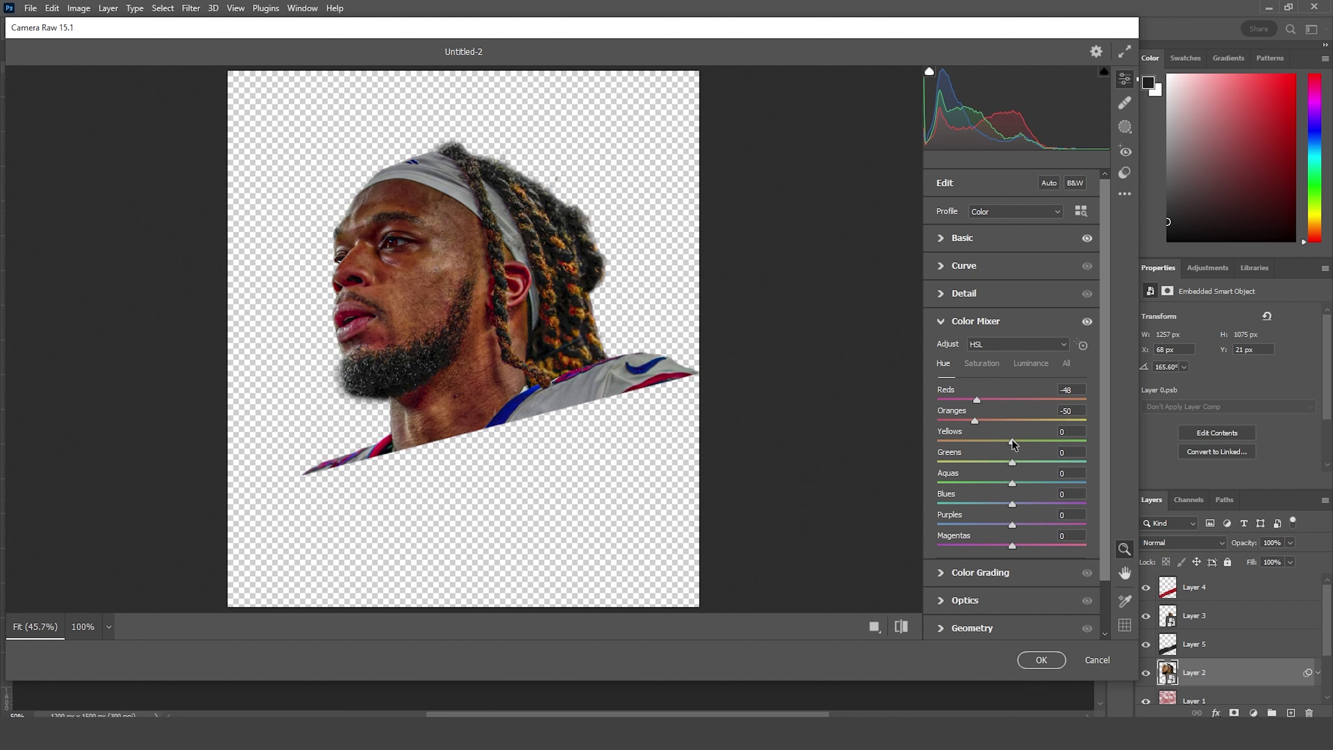
left_click_drag(1011, 439, 981, 443)
Step: Lower saturation to Oranges -11 and Yellows -35, then apply the Camera Raw filter
left_click(979, 369)
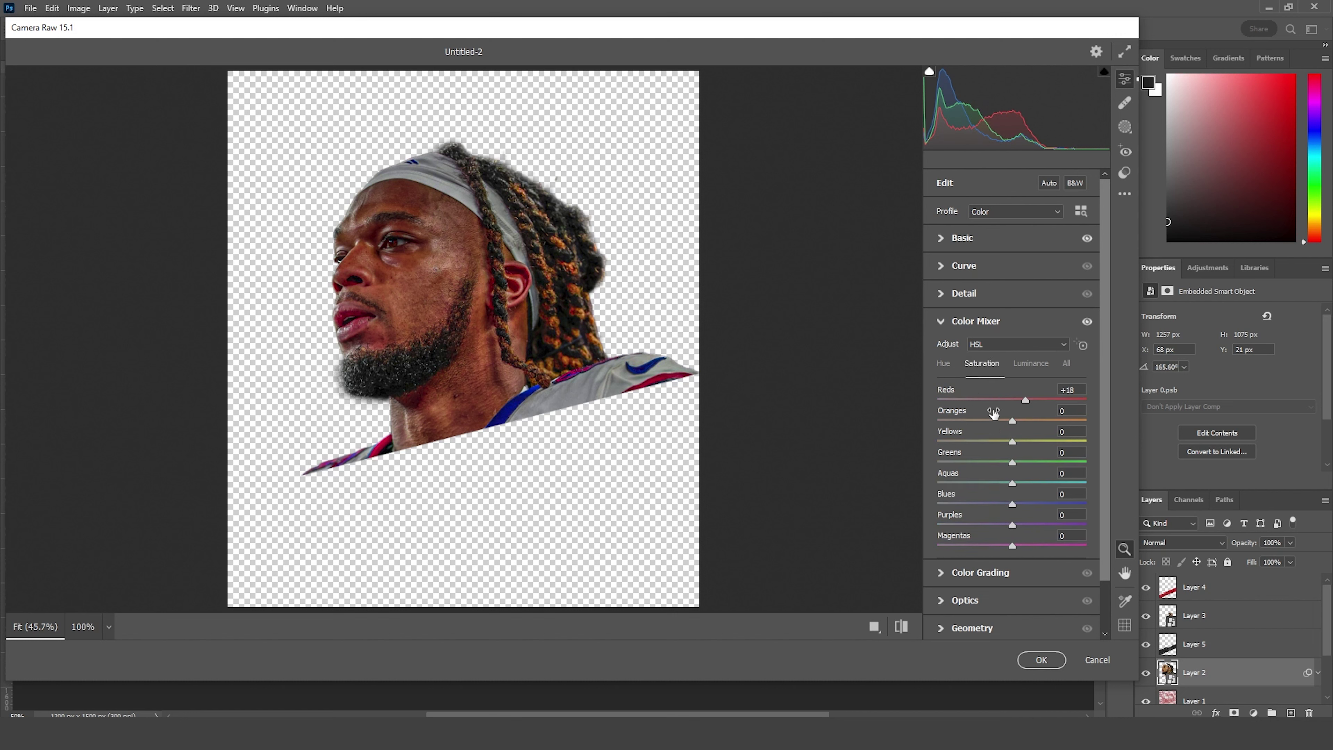
left_click(996, 442)
left_click_drag(1009, 424, 1004, 425)
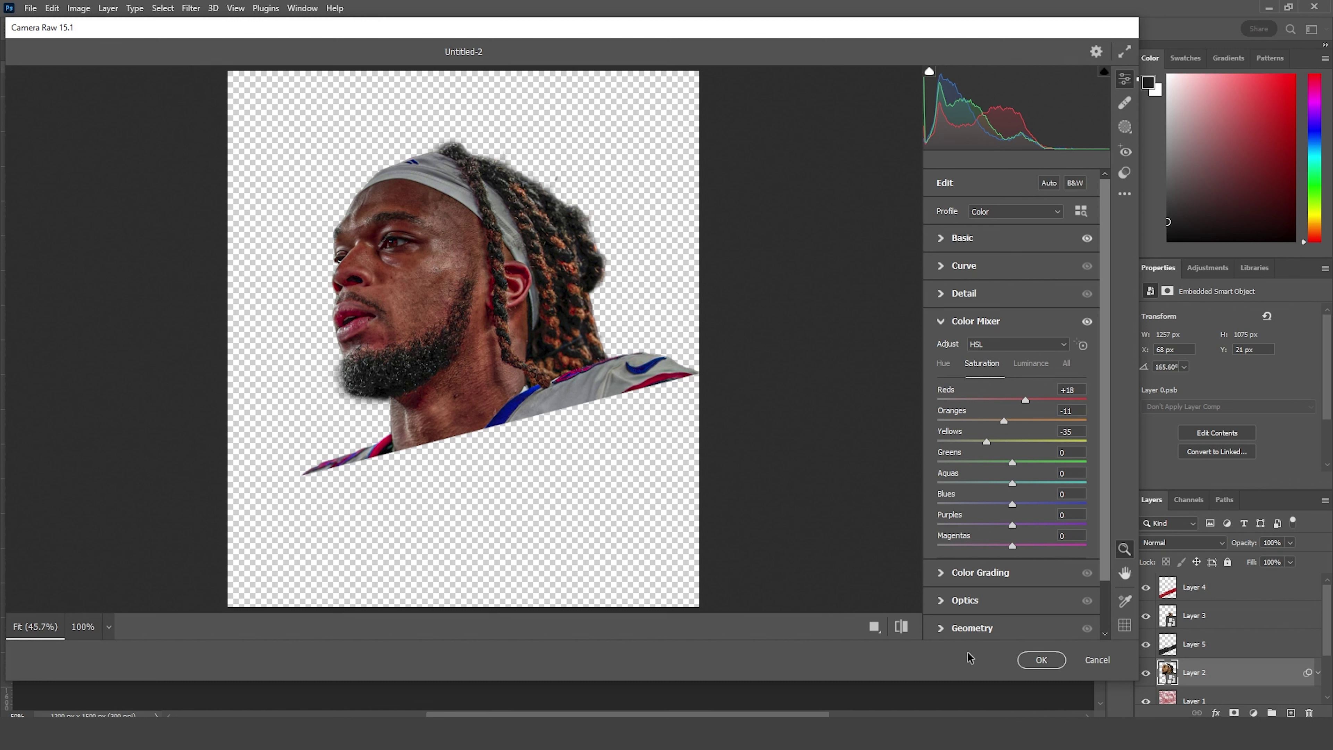
left_click(1042, 659)
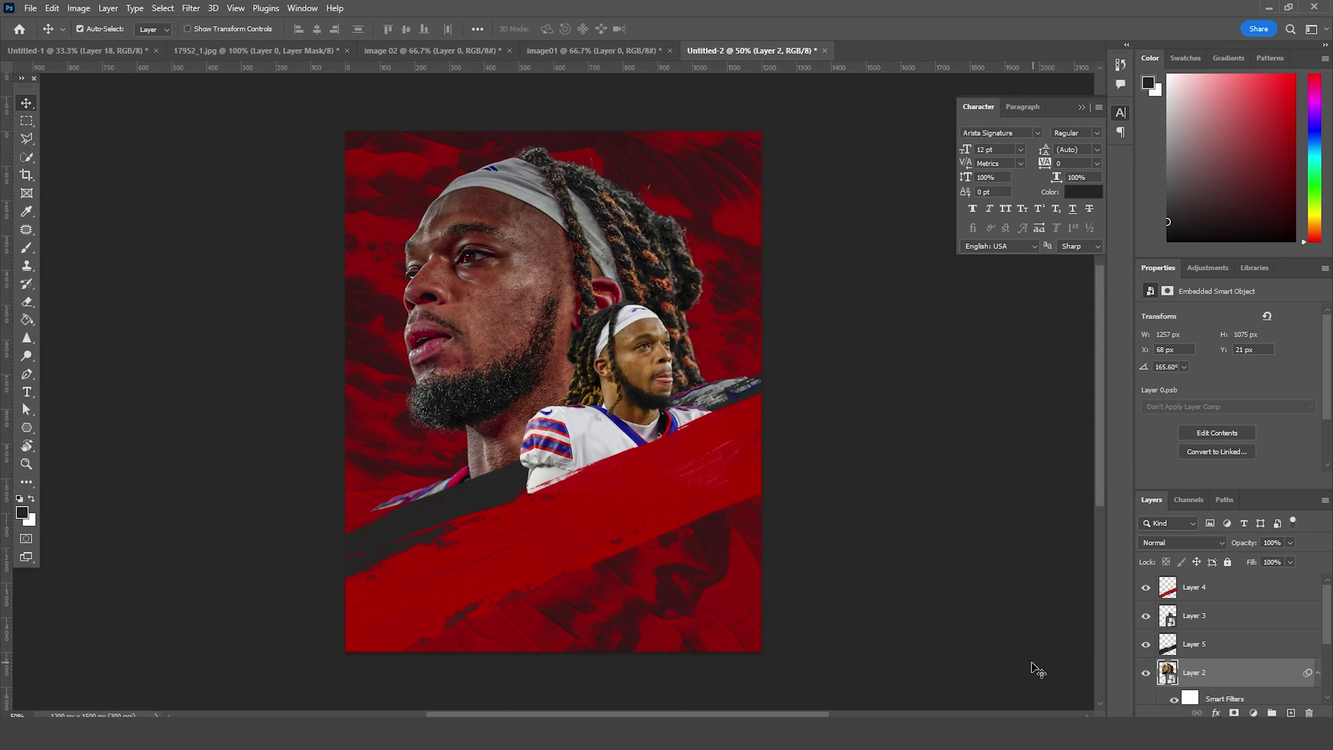
Step: Apply the previous Camera Raw settings to Layer 3, lowering Exposure to -0.25
left_click(648, 344)
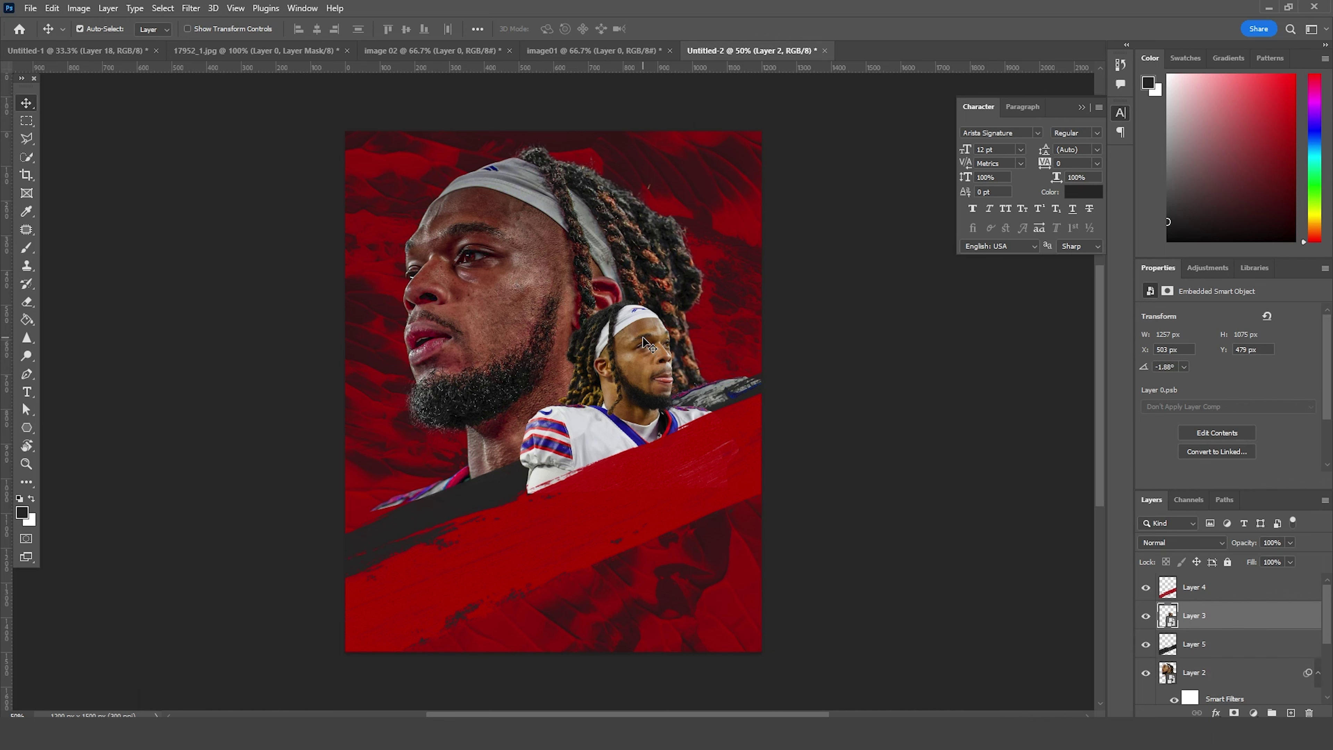
left_click(191, 8)
left_click(235, 112)
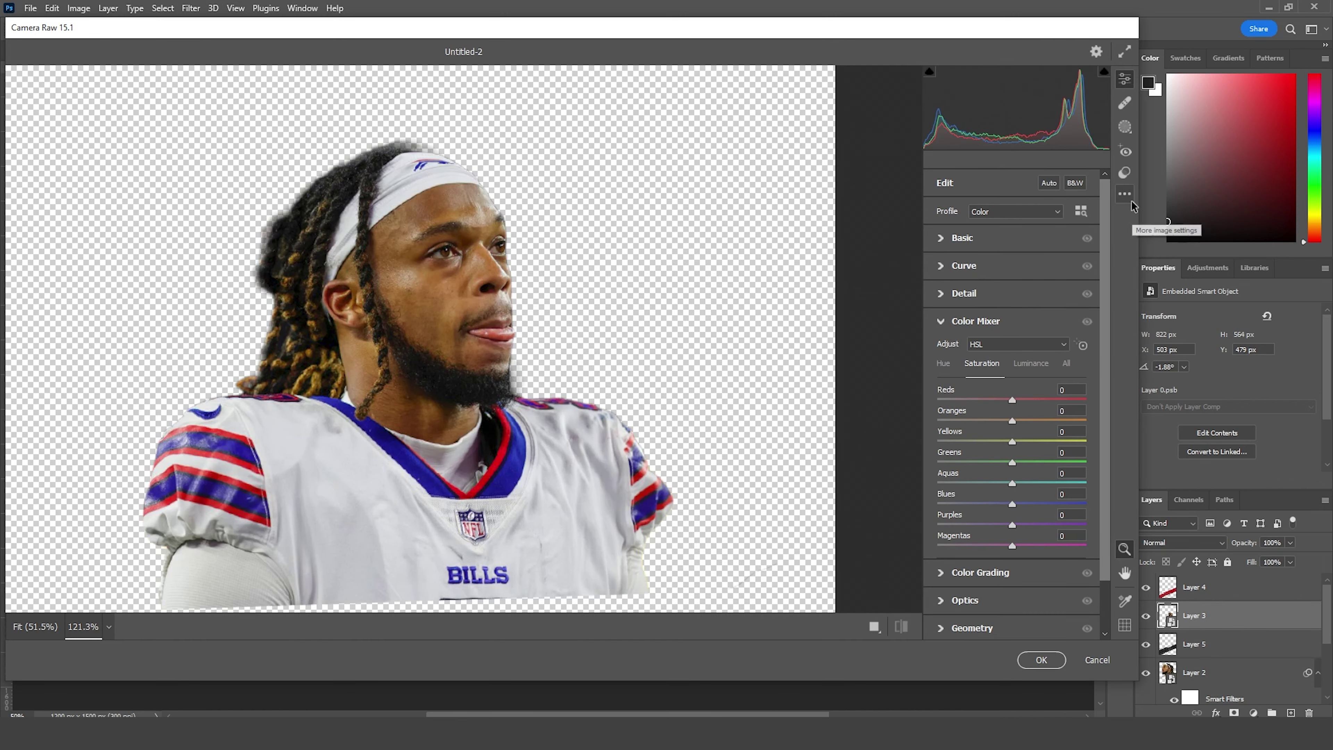
left_click(1128, 197)
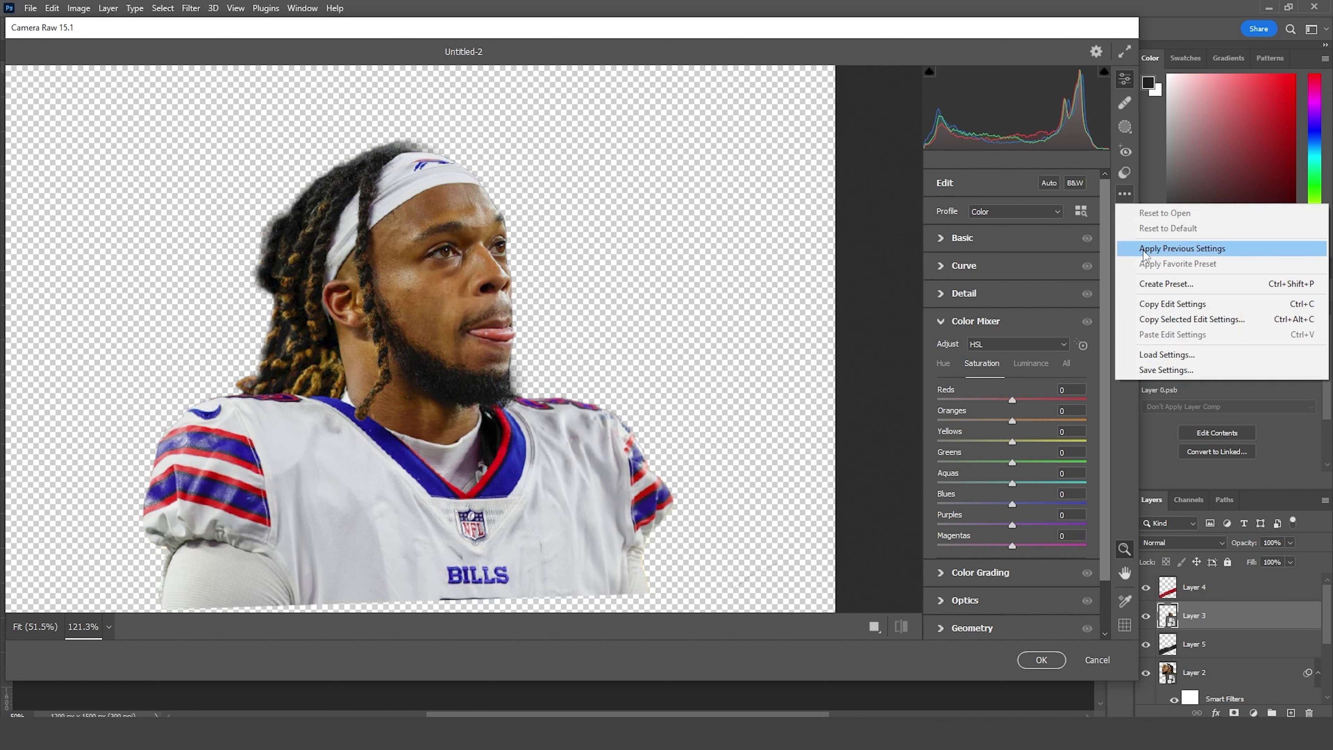
left_click(1146, 248)
scroll(424, 334, "up", 2)
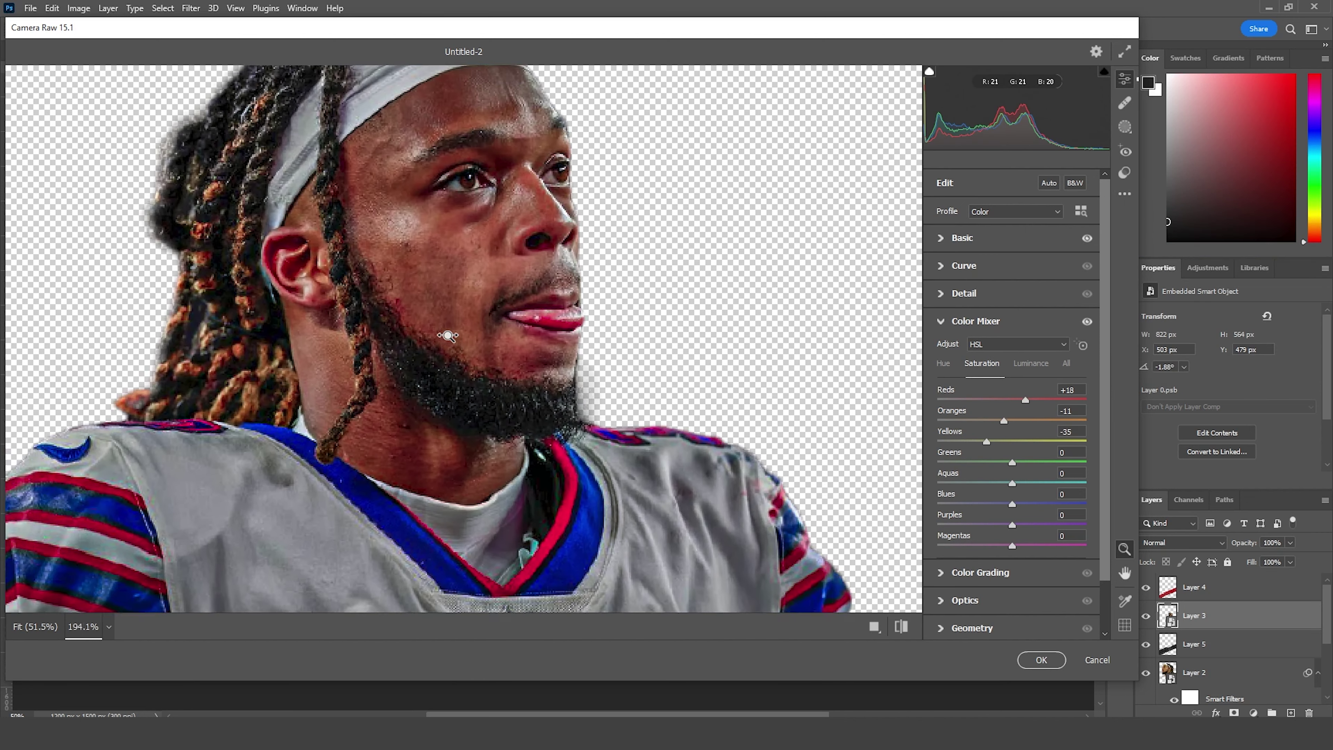
scroll(424, 334, "down", 3)
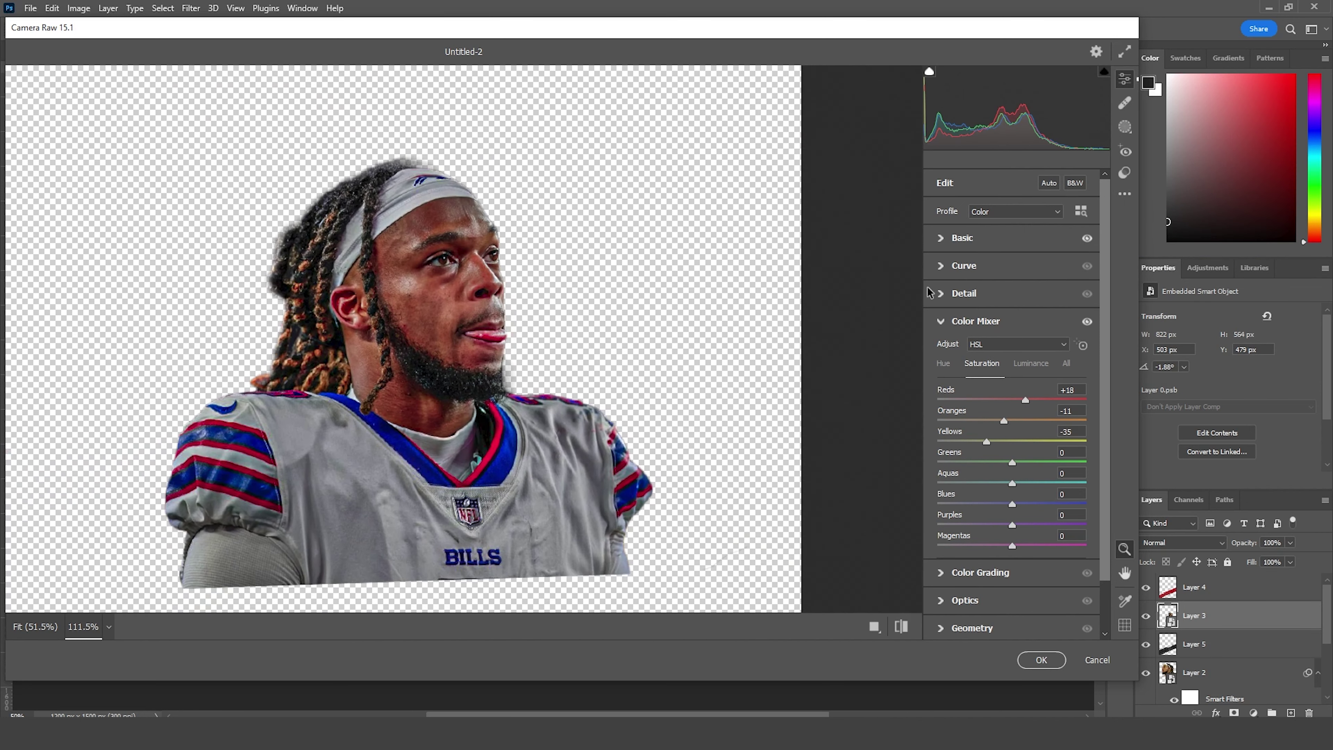
left_click(963, 238)
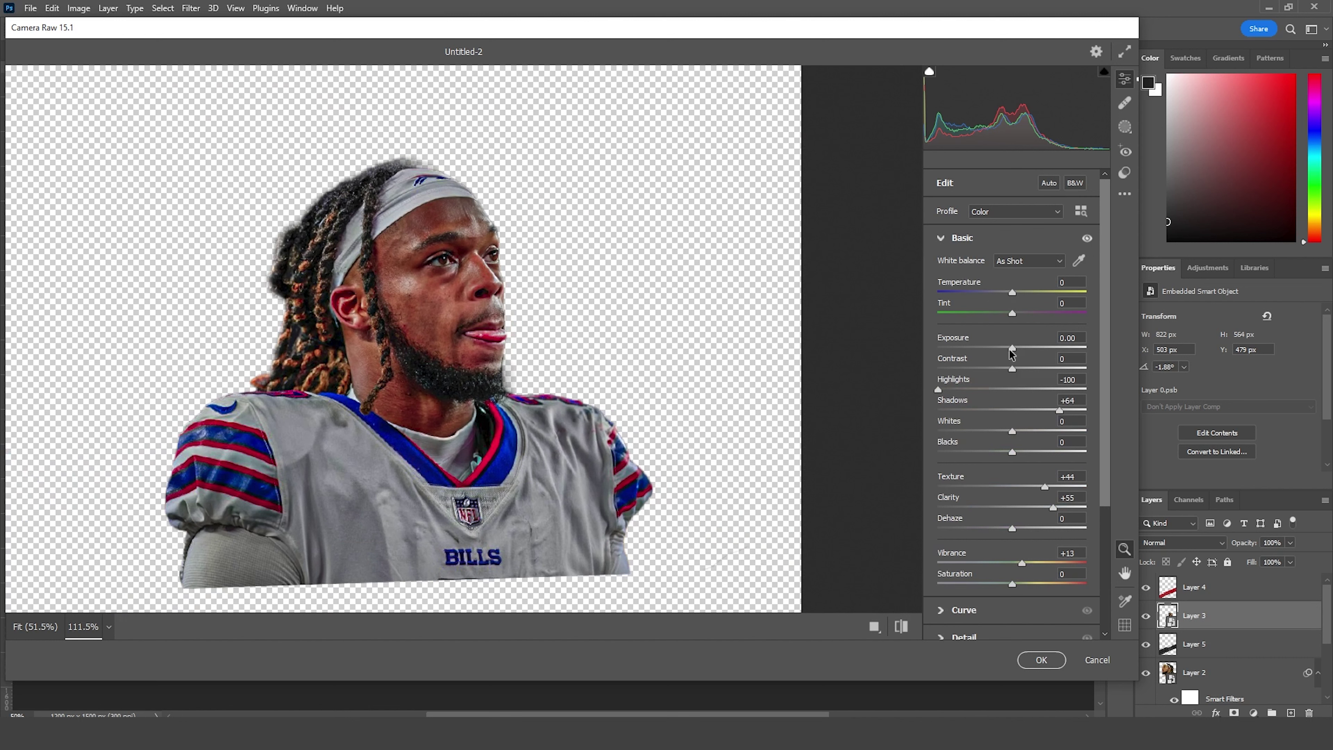
left_click_drag(1012, 349, 1006, 350)
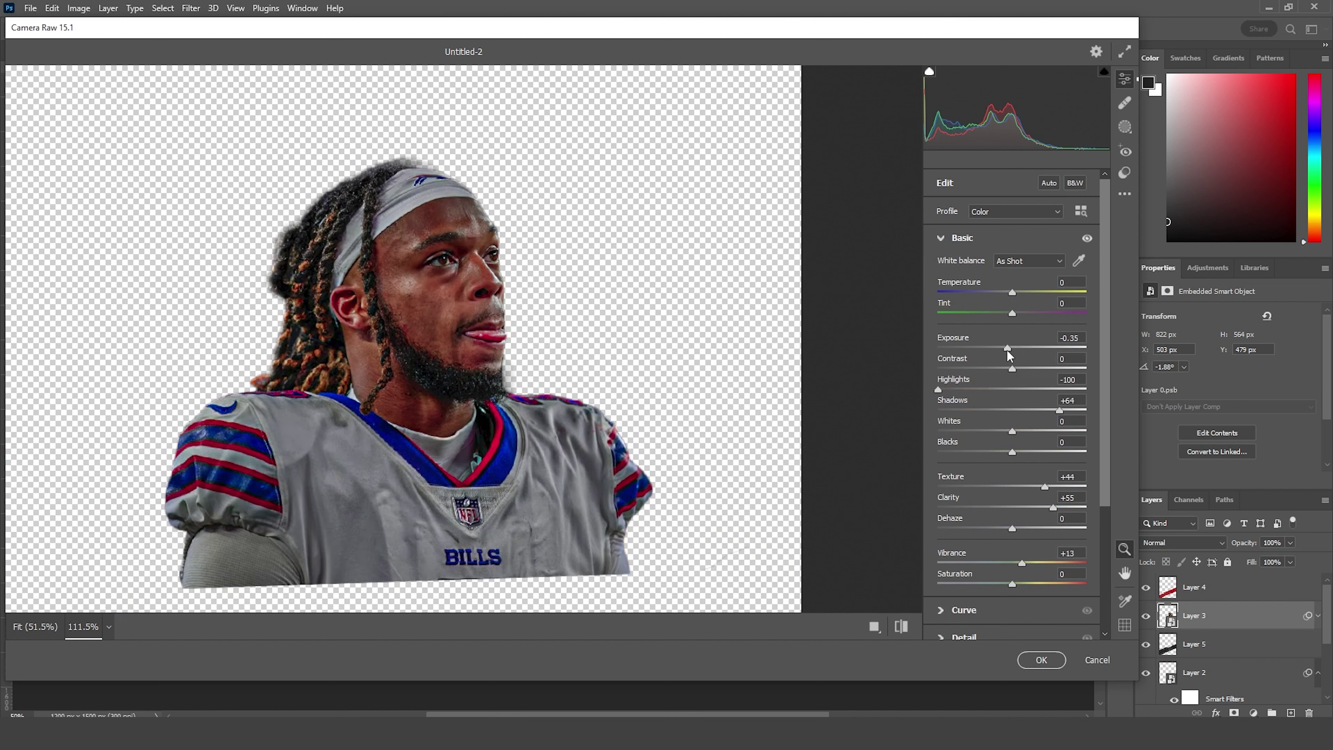
left_click_drag(1006, 350, 1008, 350)
left_click(1026, 666)
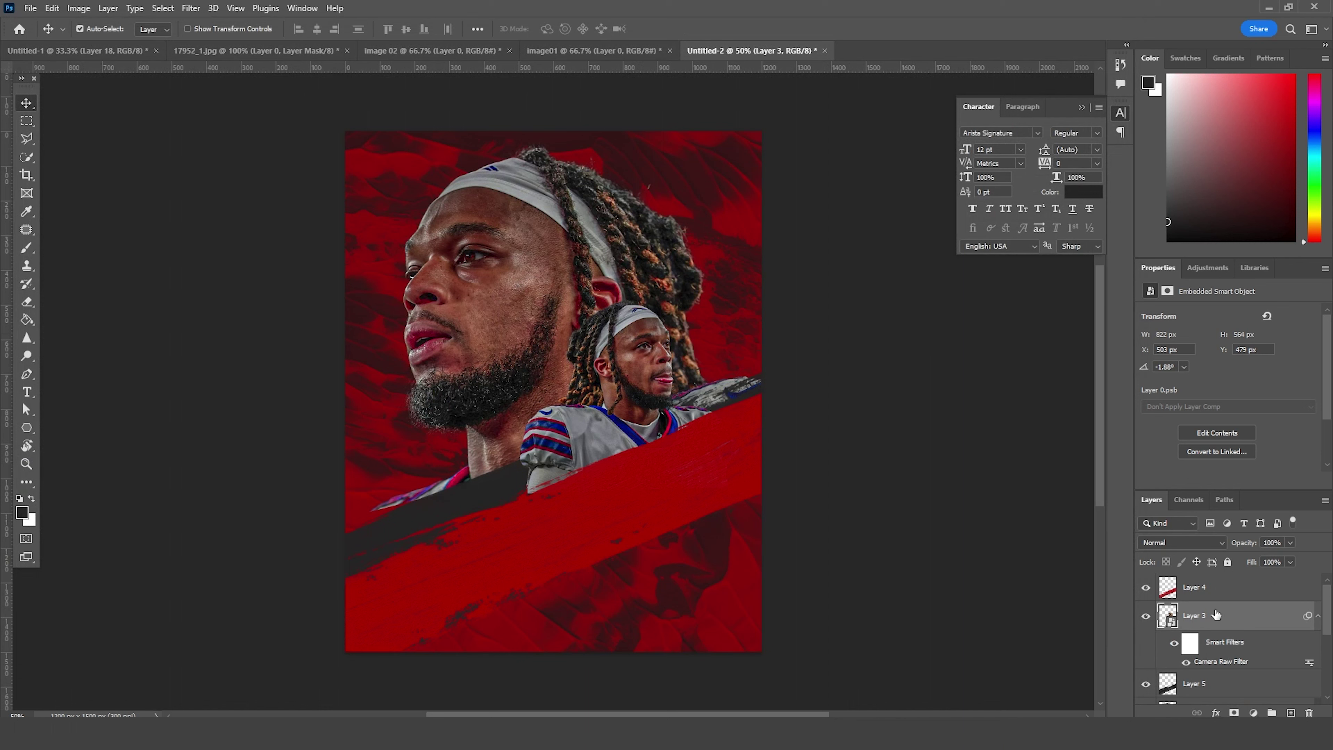
Step: Create a new layer above the red band, fill it with 50% gray and set it to Soft Light
left_click(1208, 588)
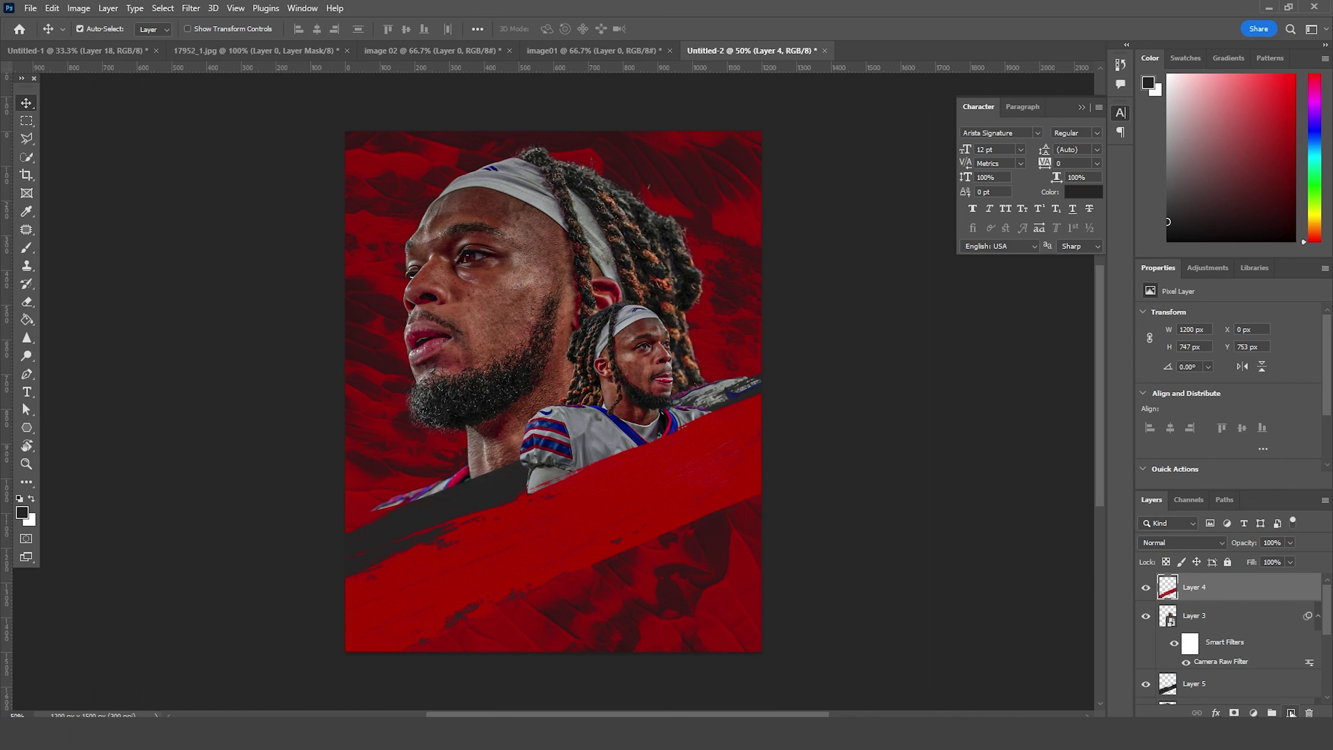
left_click(1292, 714)
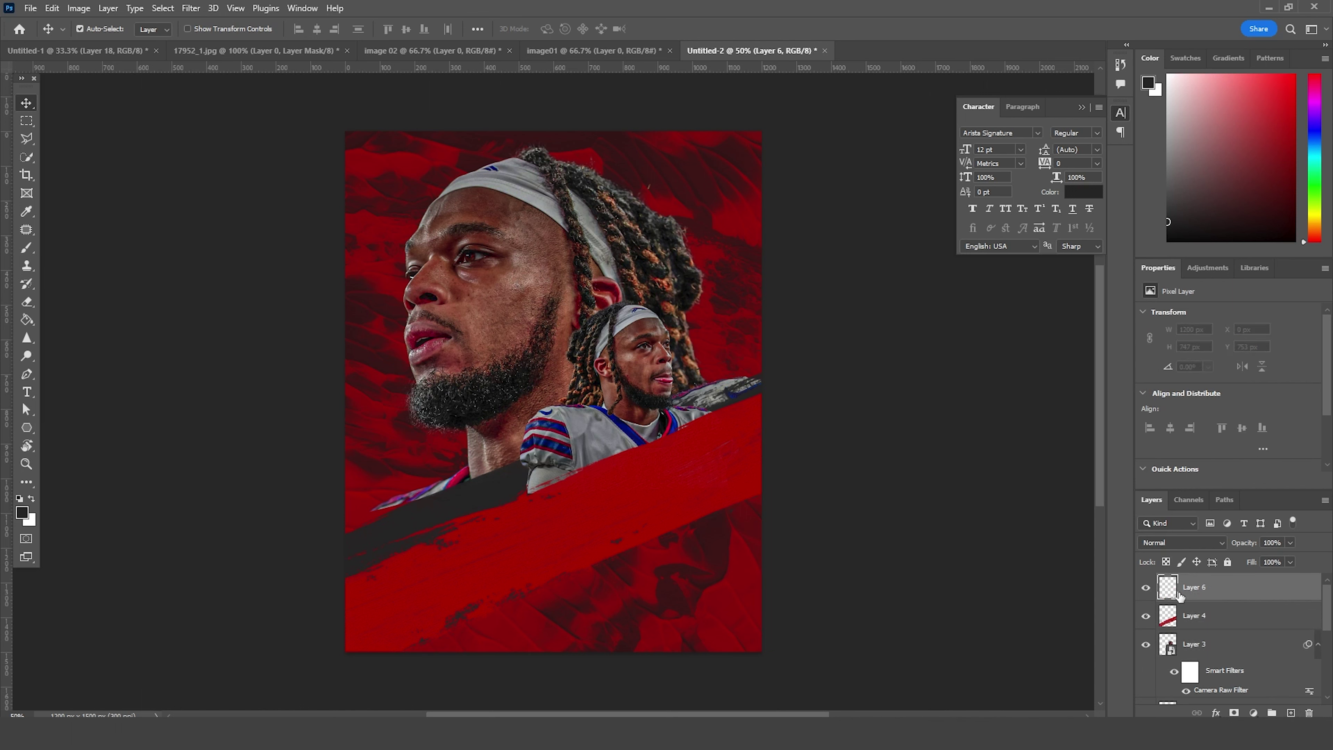
left_click(53, 10)
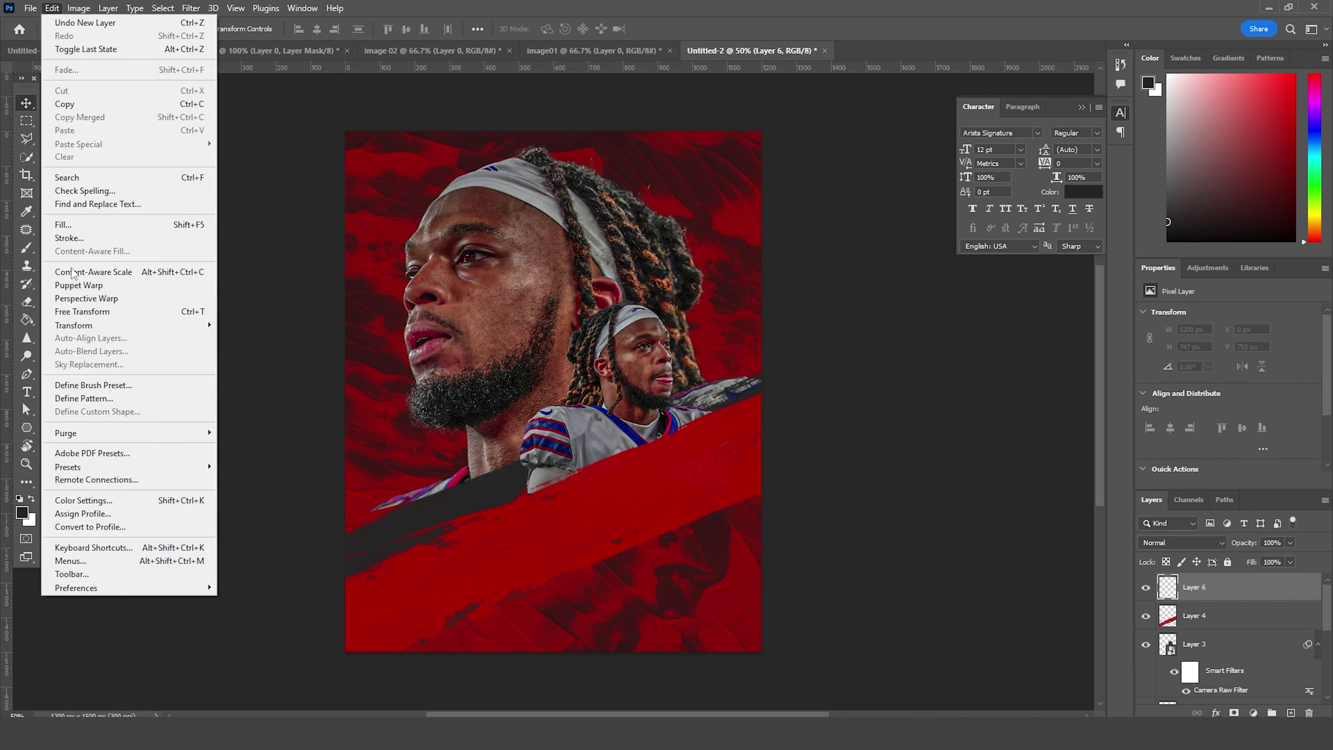
left_click(88, 223)
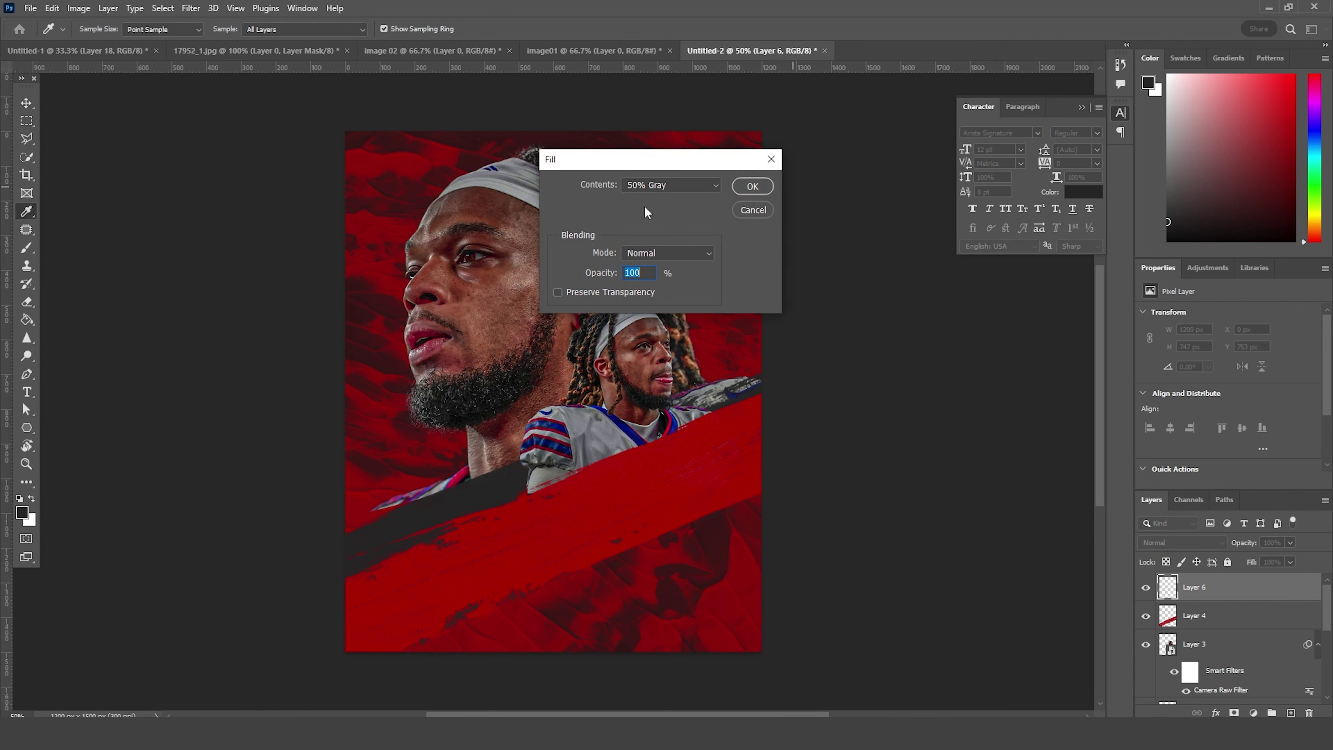
left_click(753, 186)
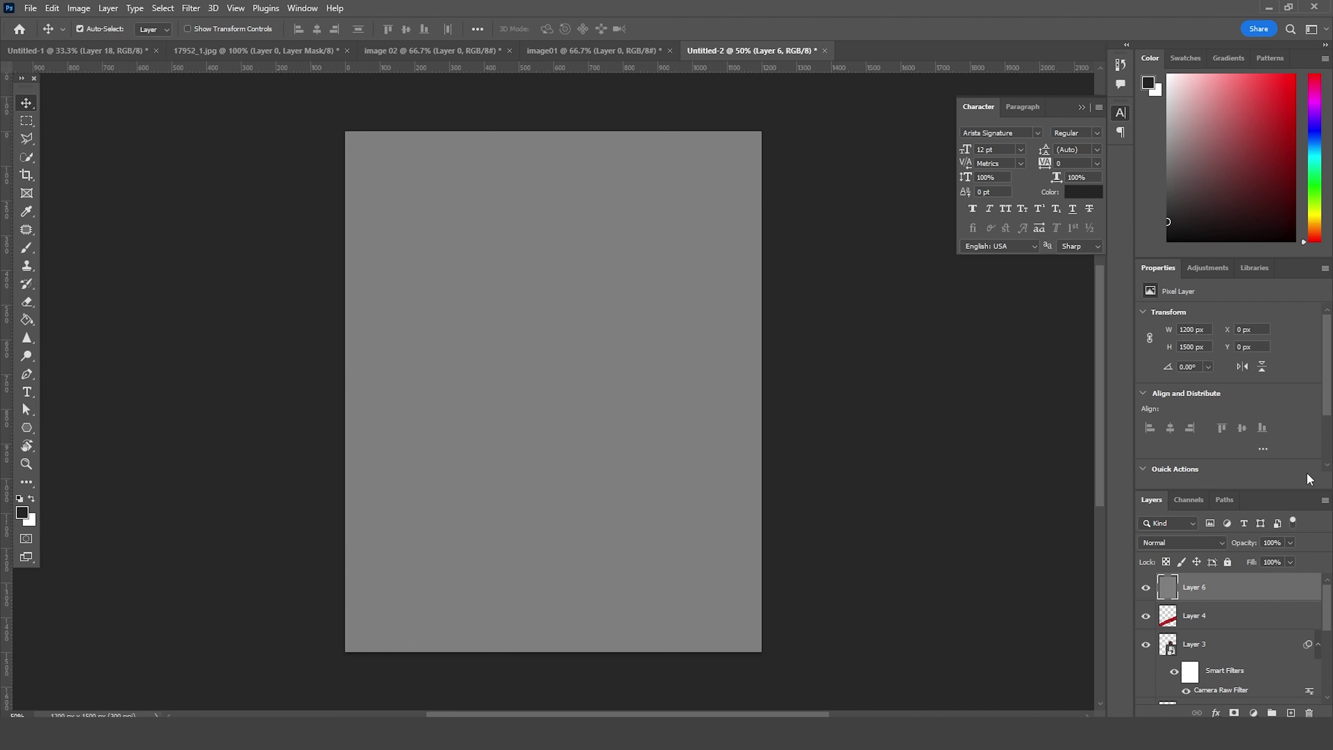
left_click(1168, 542)
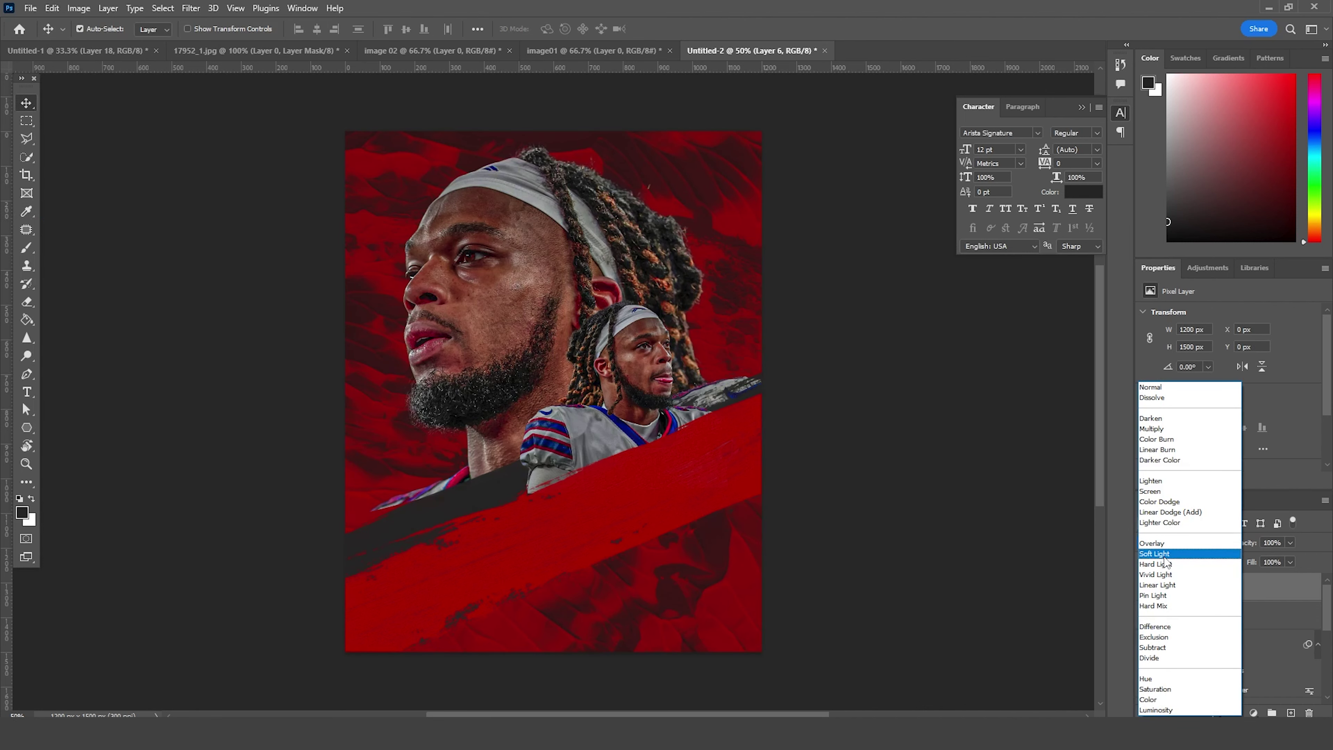
left_click(1143, 561)
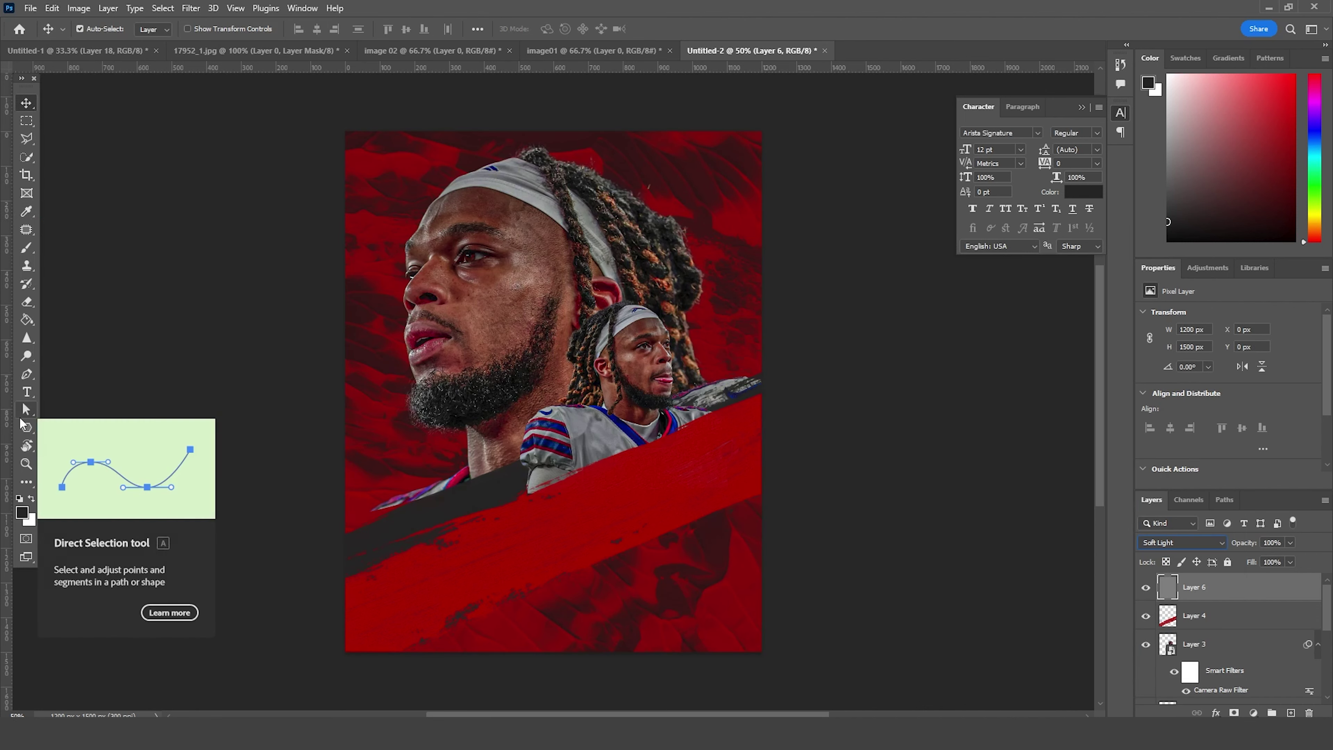
left_click(28, 357)
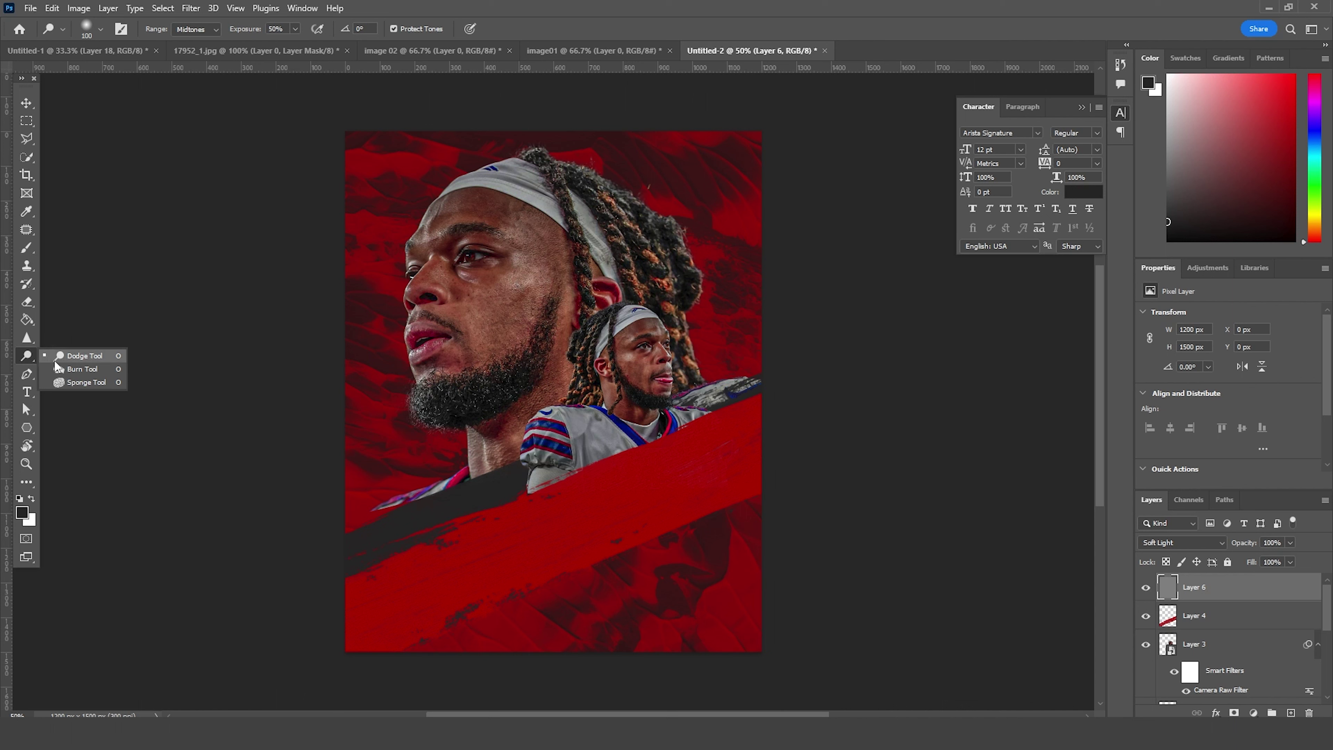
Step: Darken the neck below the beard with the Burn tool, using brush sizes between 80 and 400
left_click(71, 359)
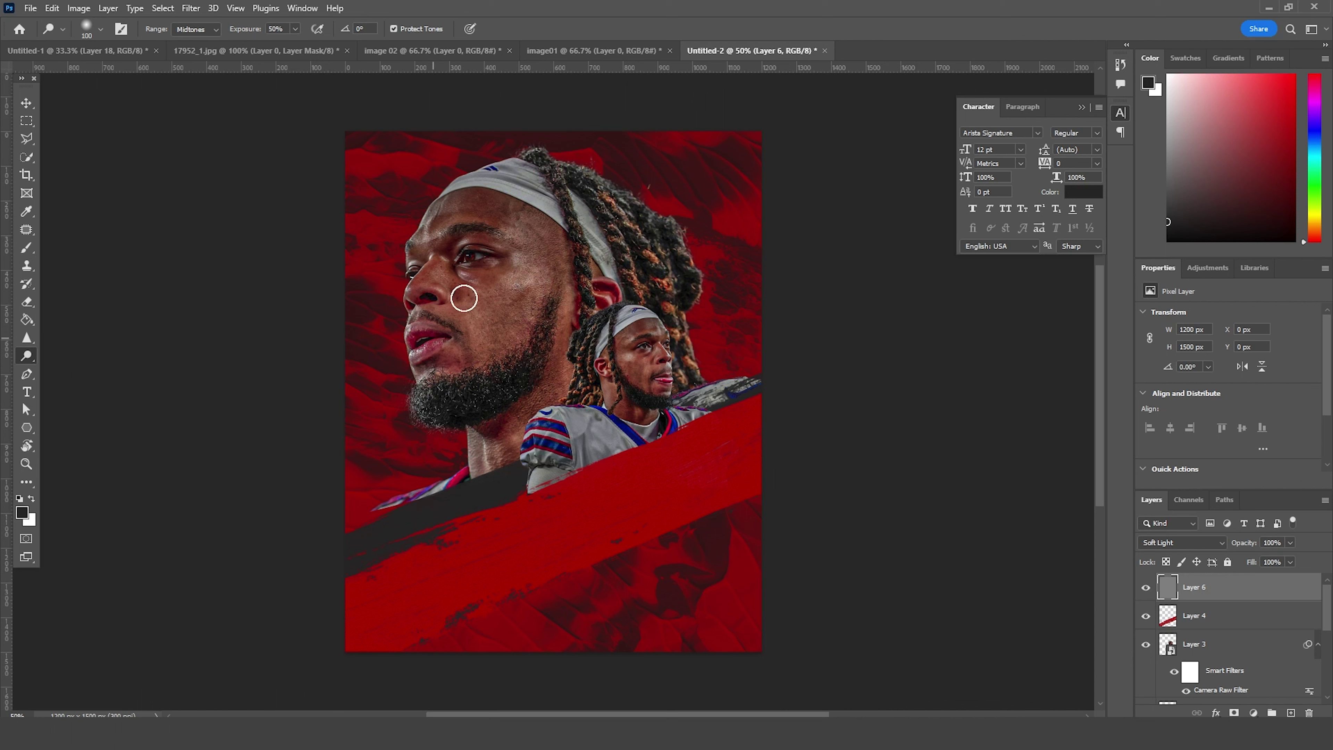
key("bracketright")
key("bracketright")
key("bracketright")
key("bracketright")
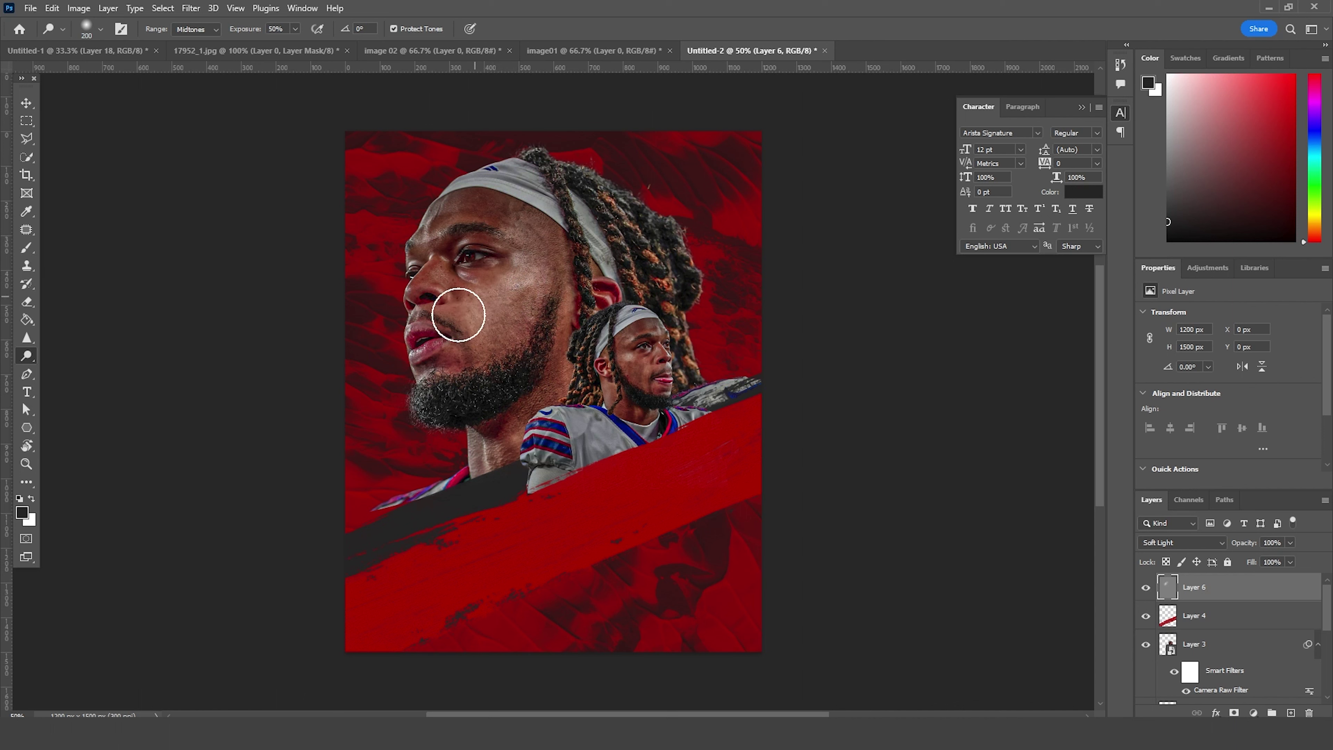
key("bracketleft")
key("bracketleft")
key("bracketleft")
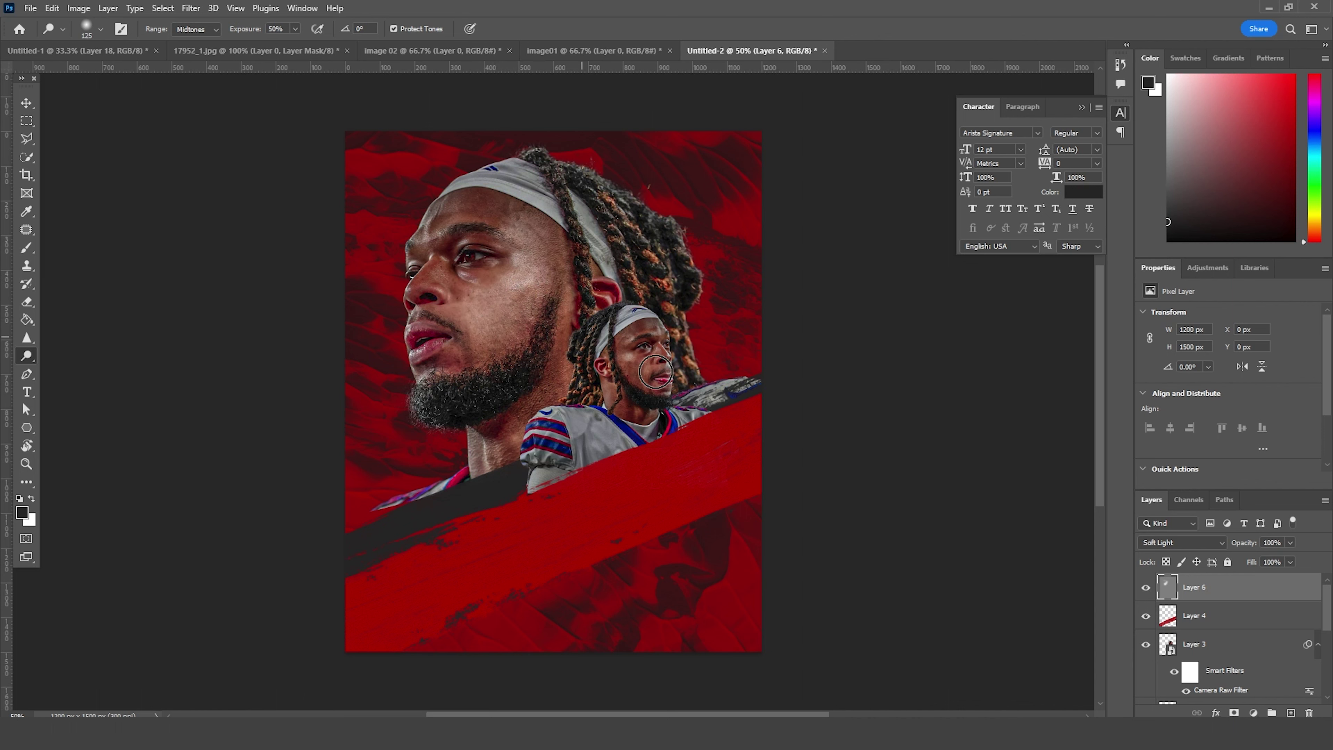
key("bracketleft")
key("bracketleft")
key("bracketleft")
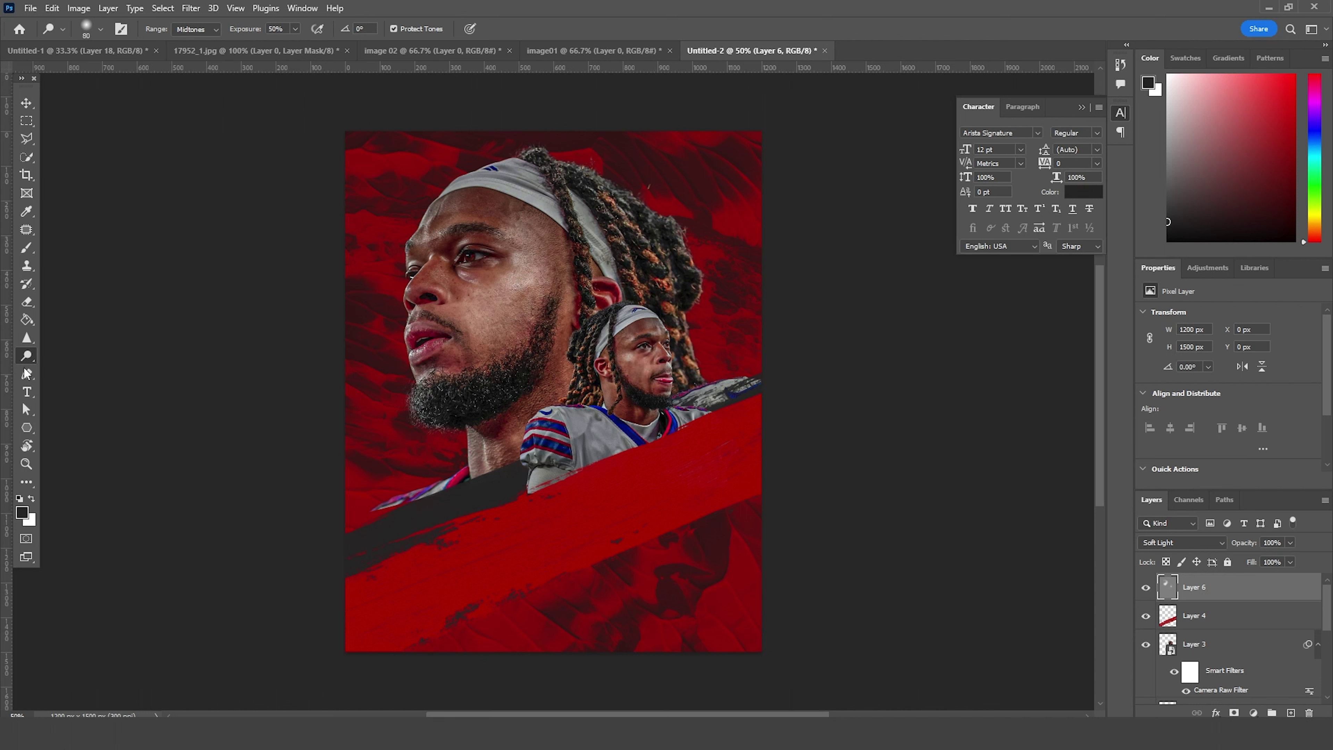
left_click(94, 372)
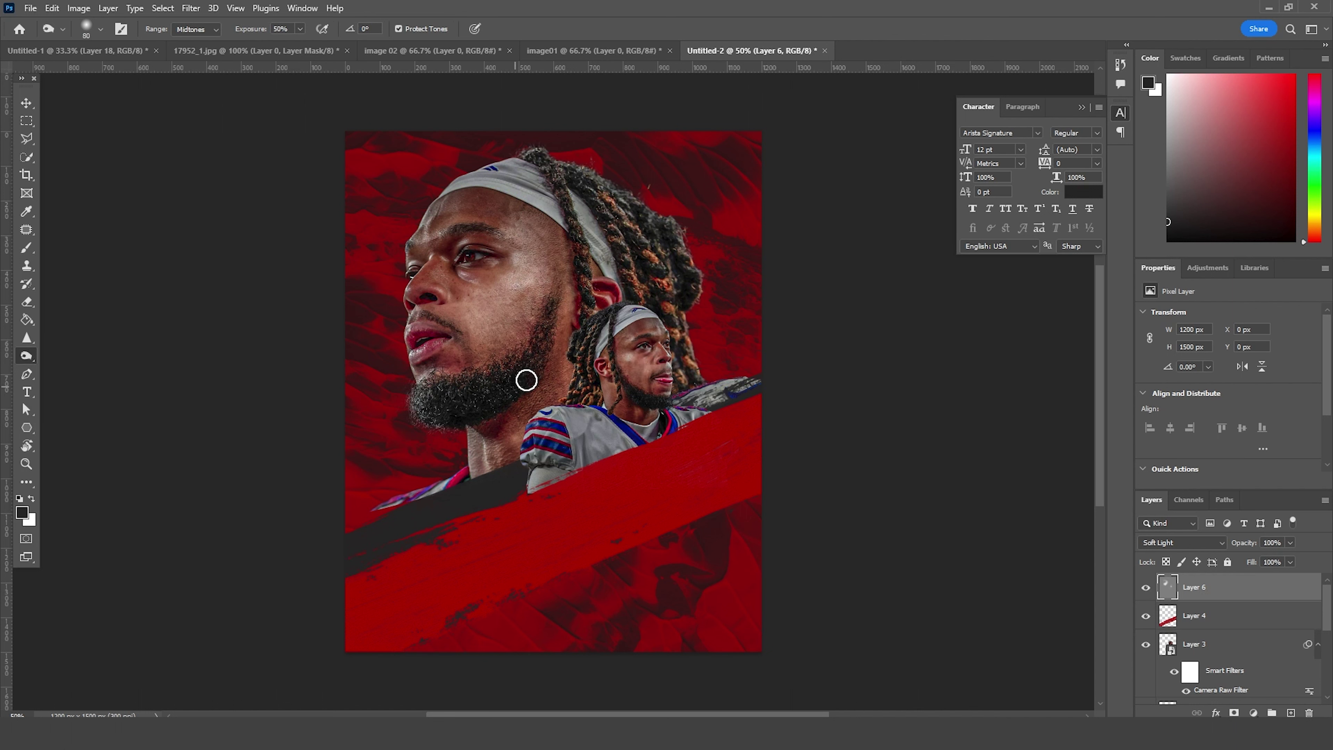
mouse_move(546, 379)
left_mouse_down()
mouse_move(443, 434)
mouse_move(529, 402)
mouse_move(497, 446)
mouse_move(563, 374)
left_mouse_up()
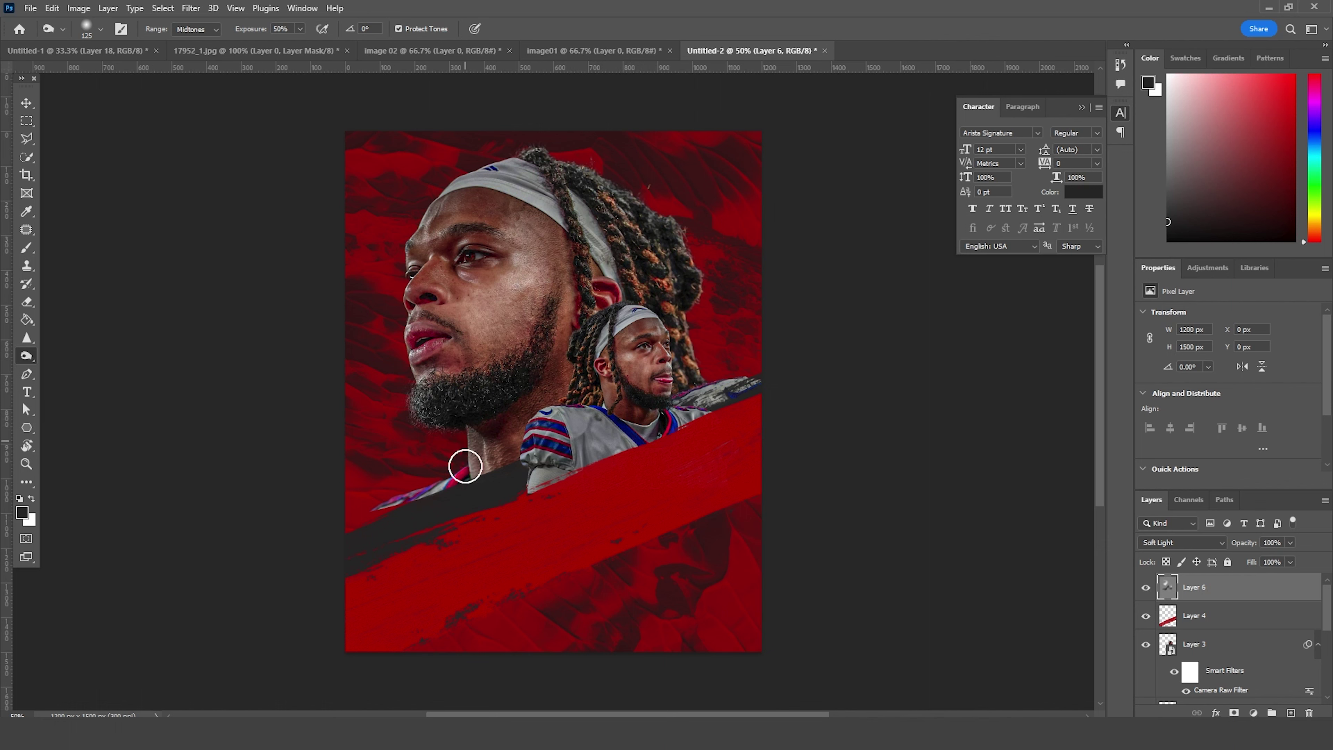
key("bracketright")
key("bracketright")
key("bracketright")
key("bracketright")
key("bracketright")
key("bracketright")
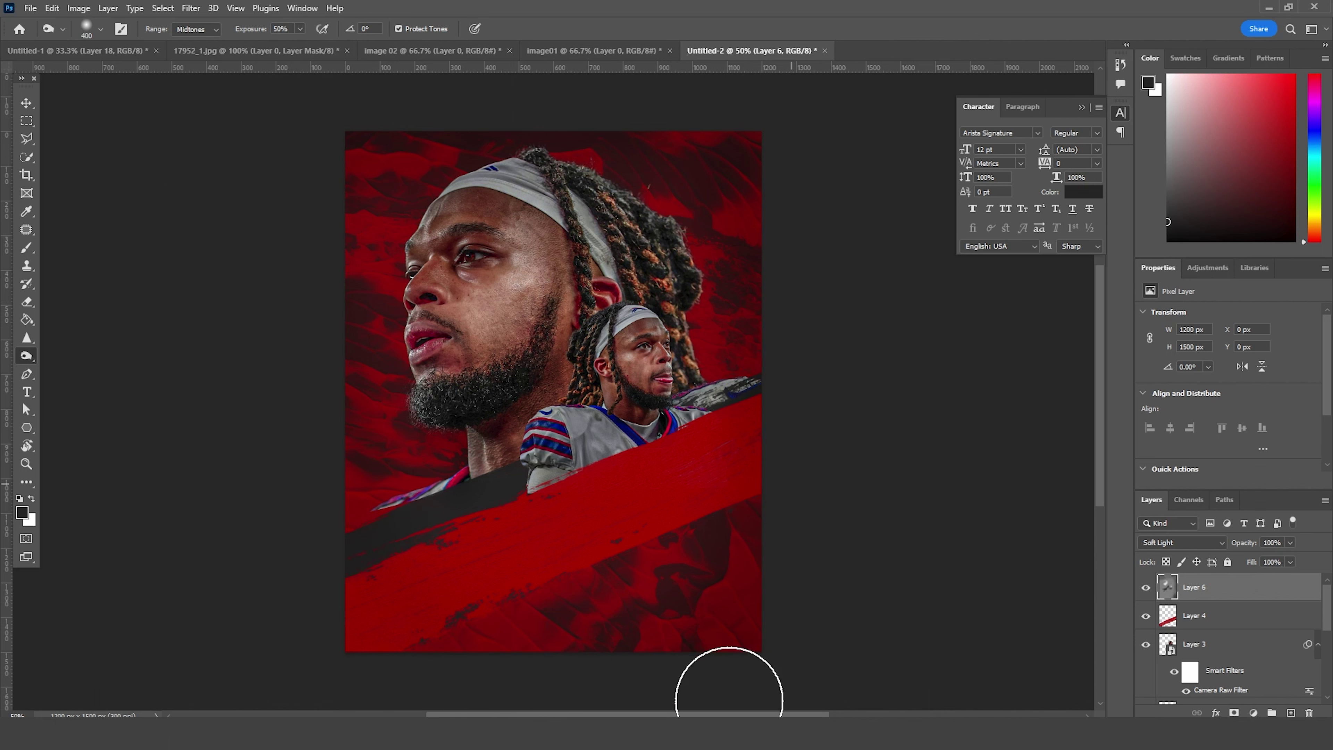
key("bracketleft")
key("bracketleft")
key("bracketleft")
key("bracketleft")
key("bracketleft")
key("bracketleft")
key("bracketleft")
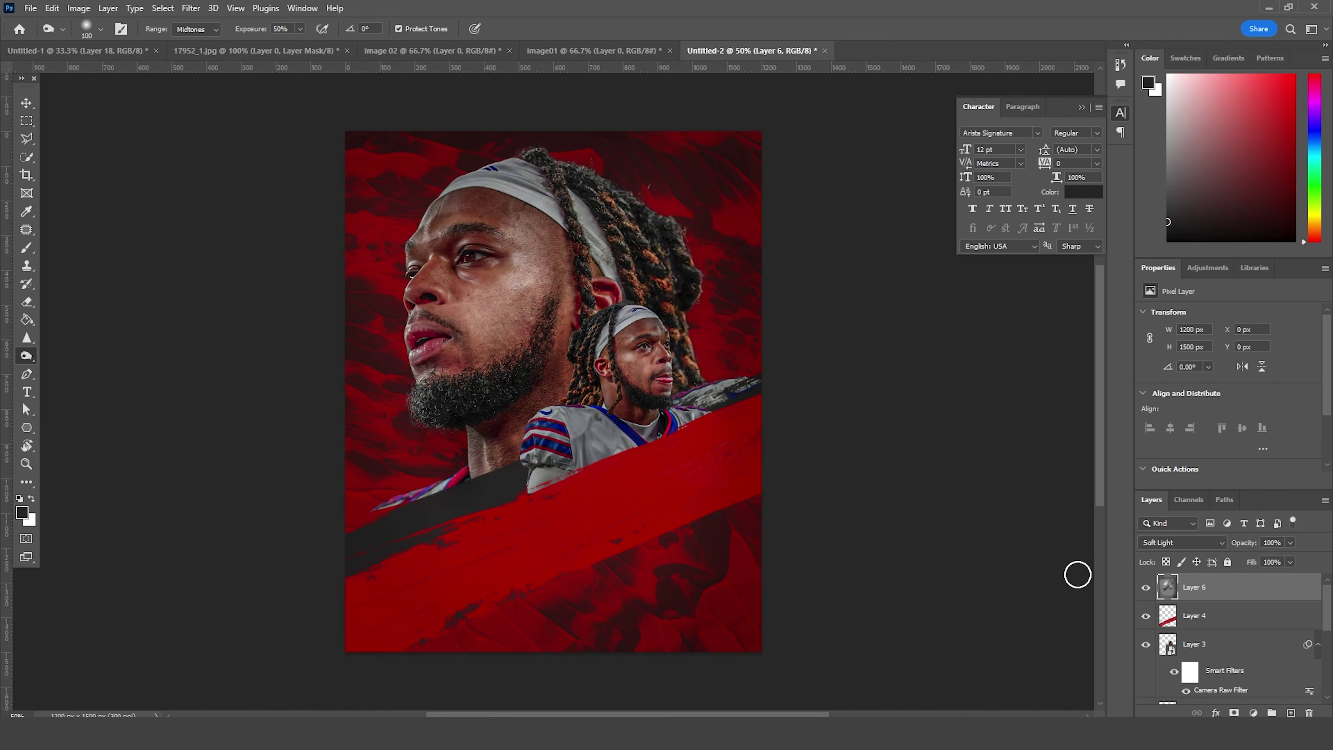
Step: Switch back to Dodge at brush size 150 and toggle Layer 6 to compare the result
right_click(26, 356)
left_click(79, 350)
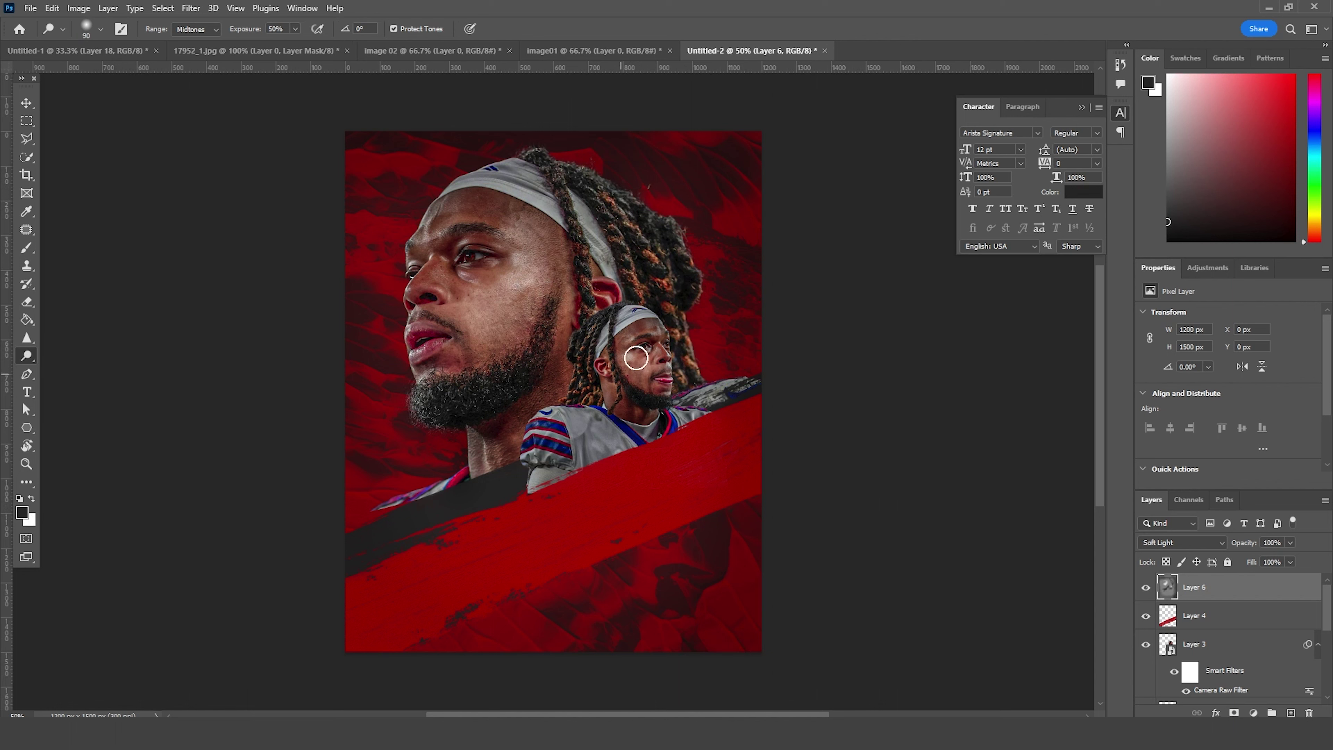
key("bracketright")
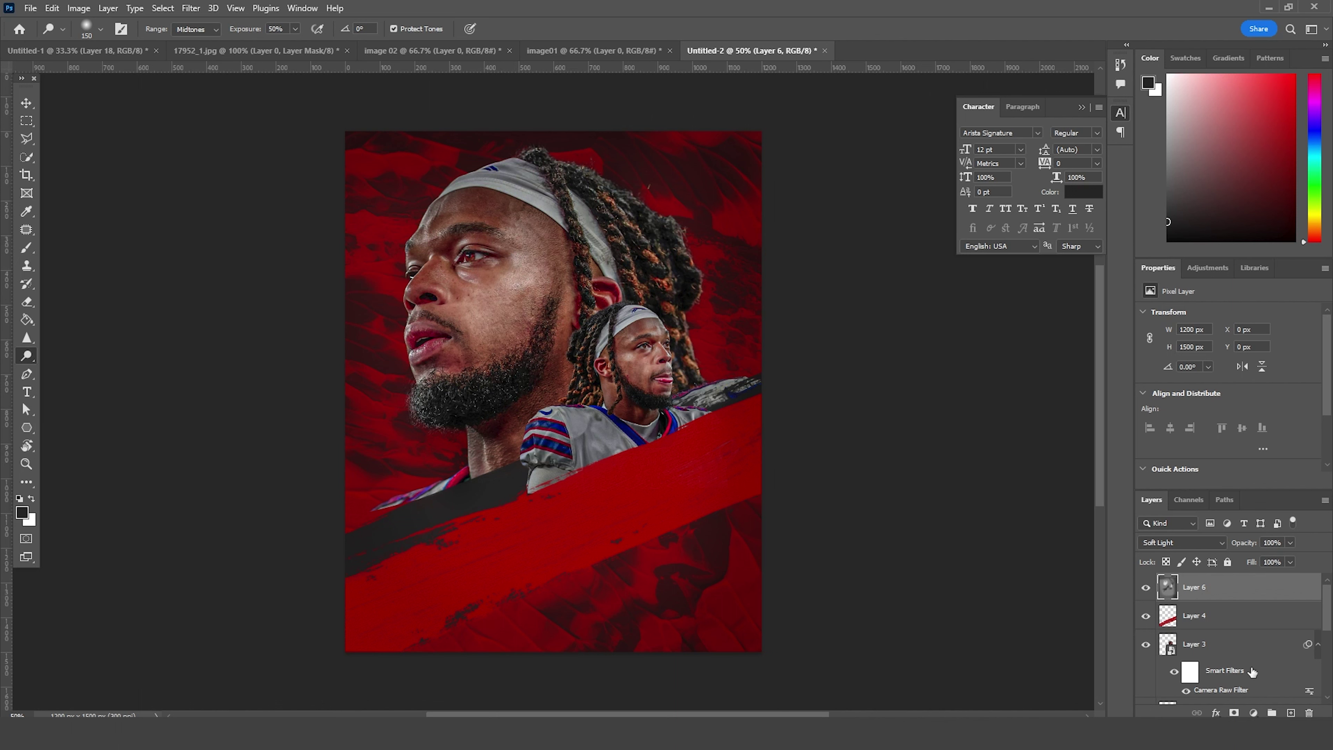
left_click(1146, 588)
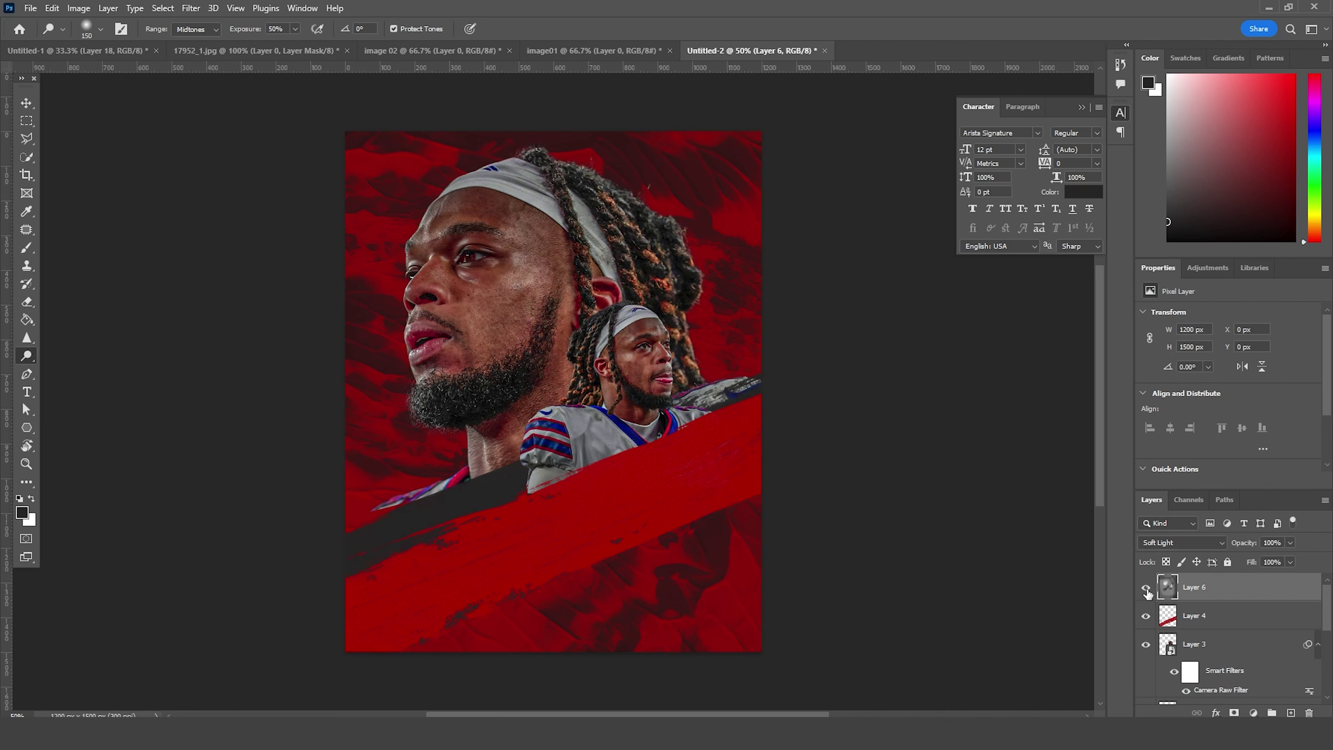
left_click(1147, 589)
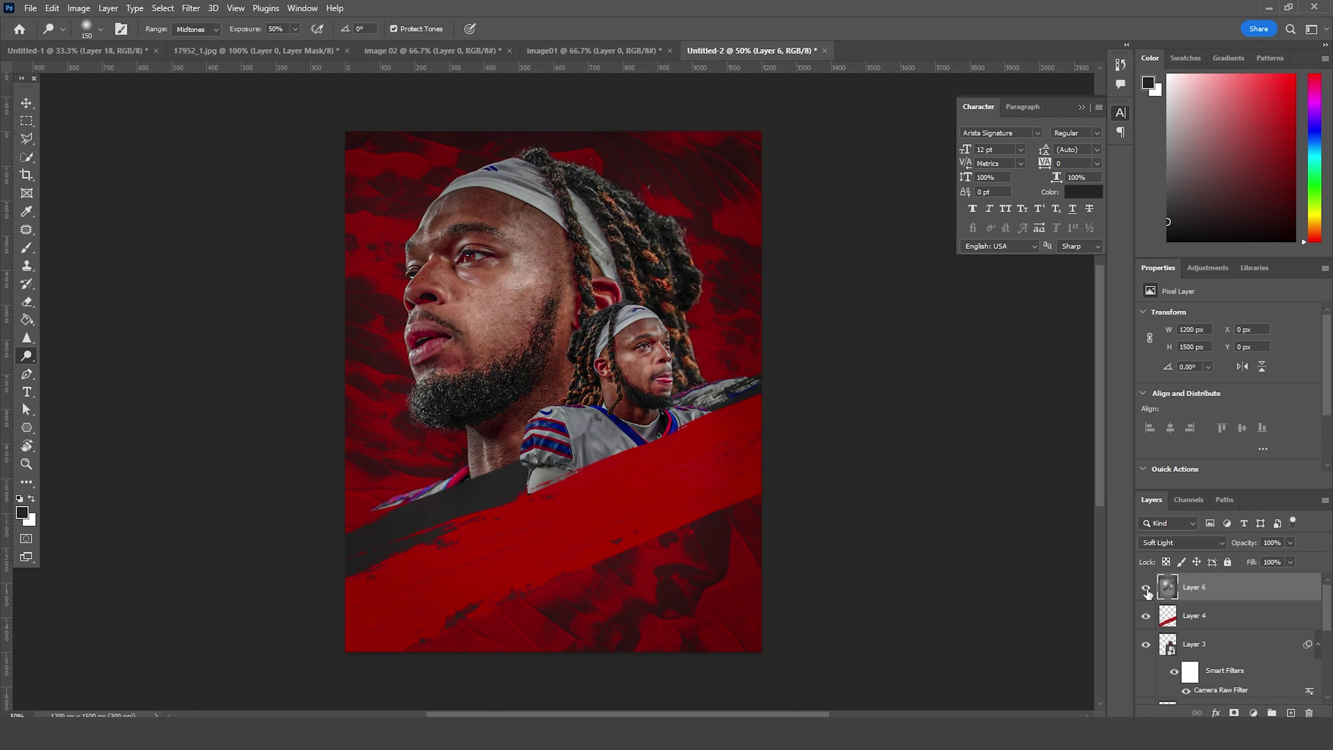
key("ctrl+minus")
key("ctrl+plus")
Step: Add a Color Lookup adjustment layer using the FallColors.look 3DLUT
left_click(1254, 713)
left_click(1257, 642)
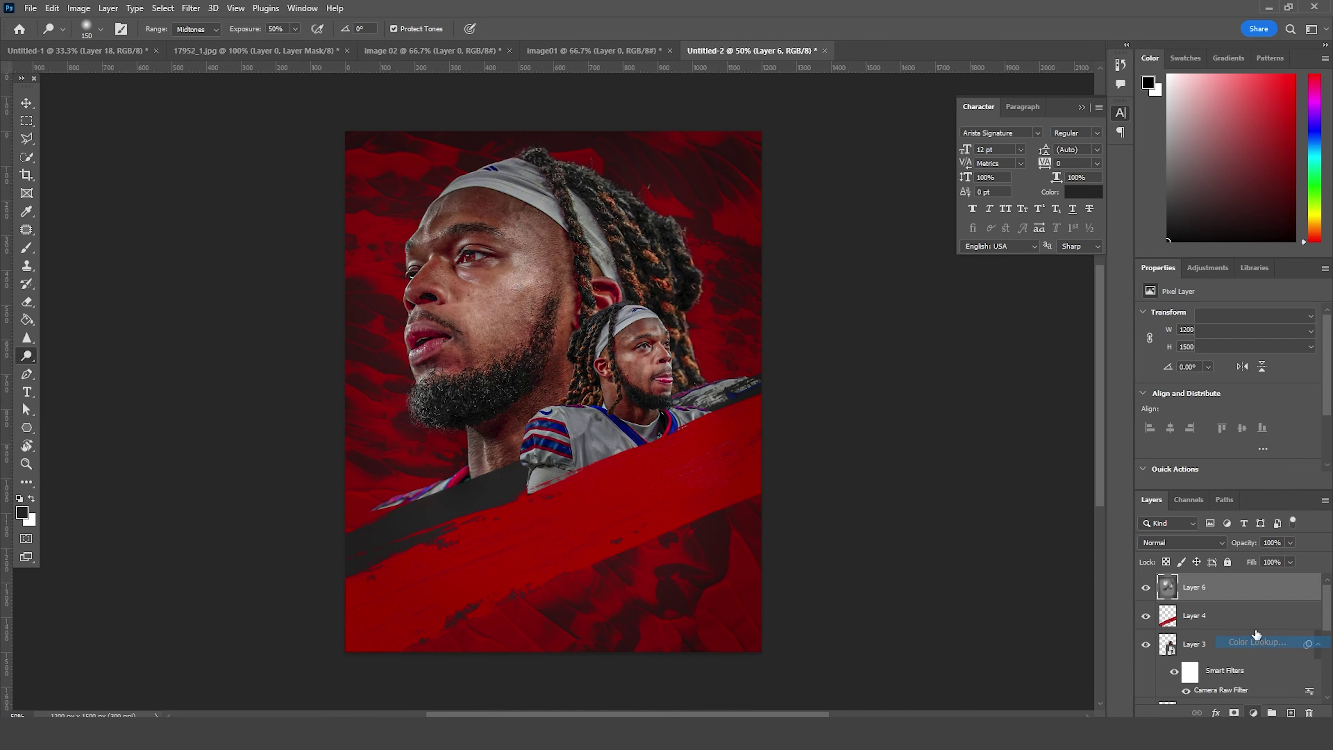
left_click(1230, 315)
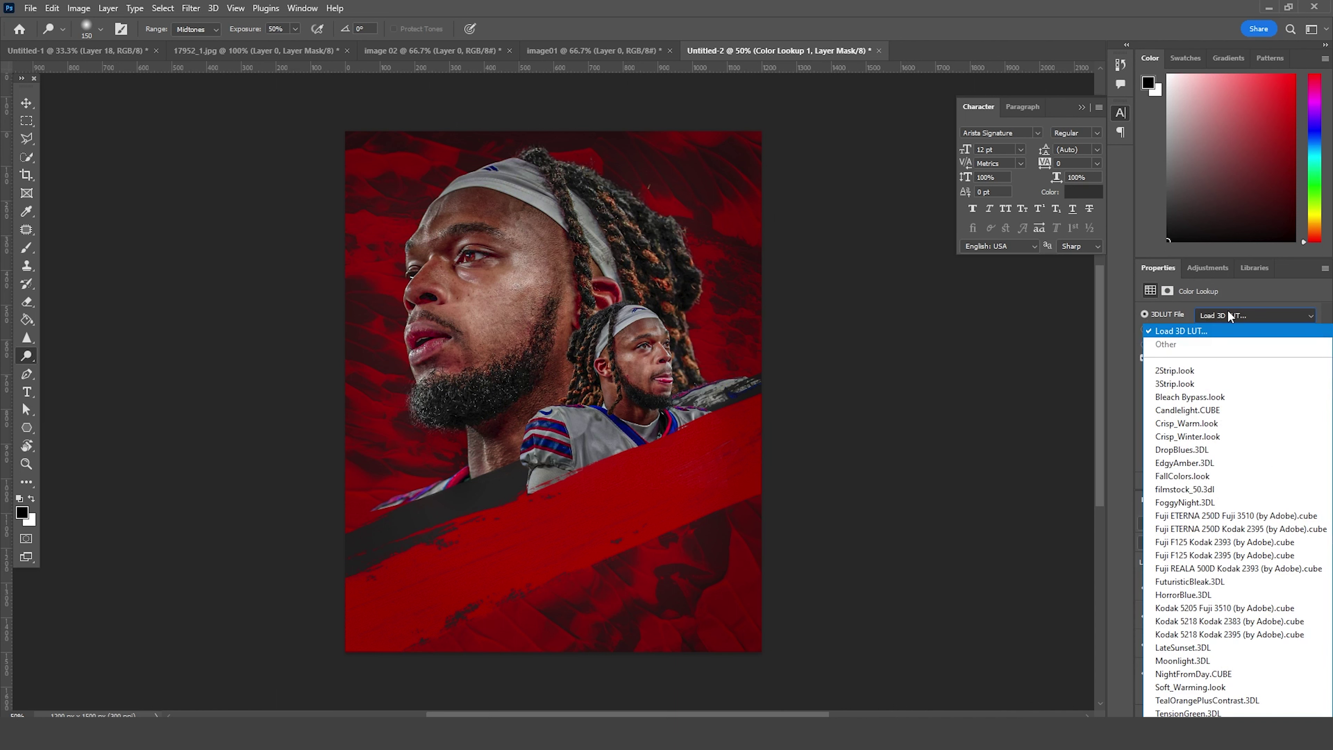
left_click(1183, 478)
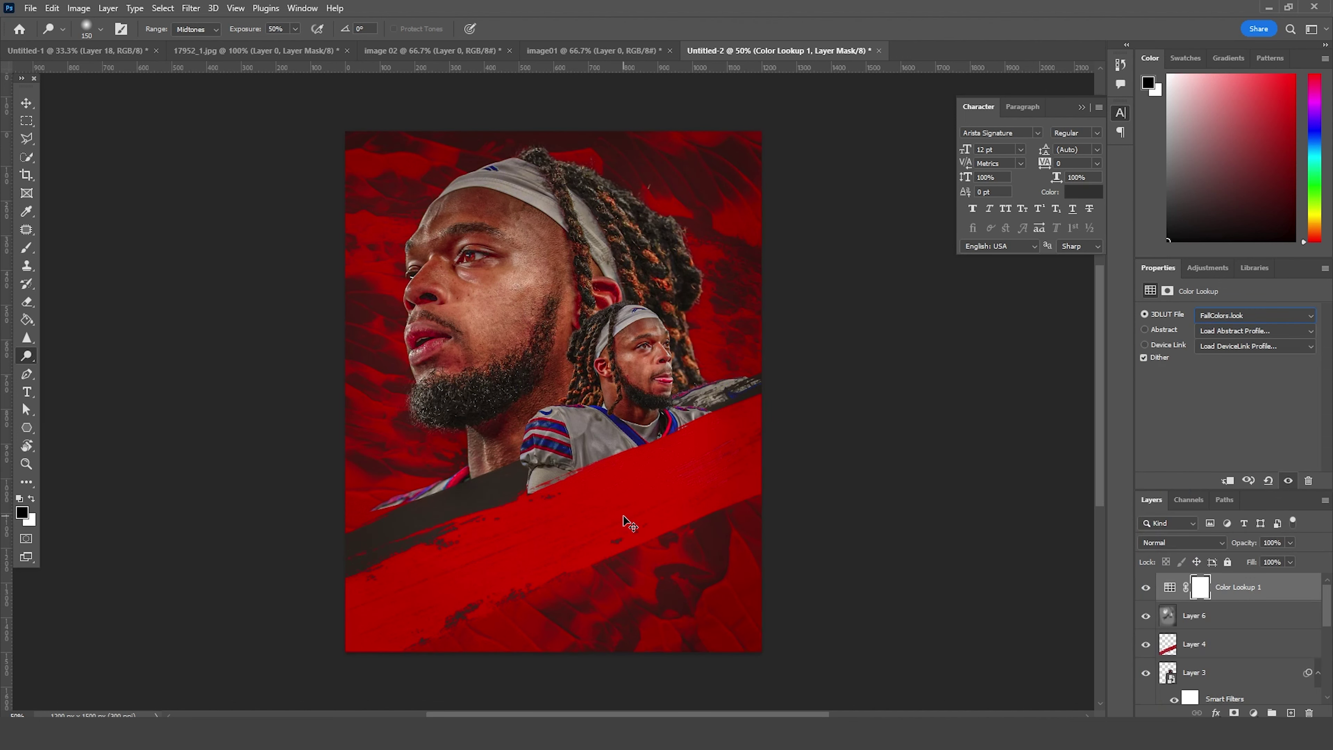
key("ctrl+minus")
key("ctrl+plus")
Step: Select Layer 2, the large player, and briefly toggle its visibility
scroll(1237, 654, "down", 3)
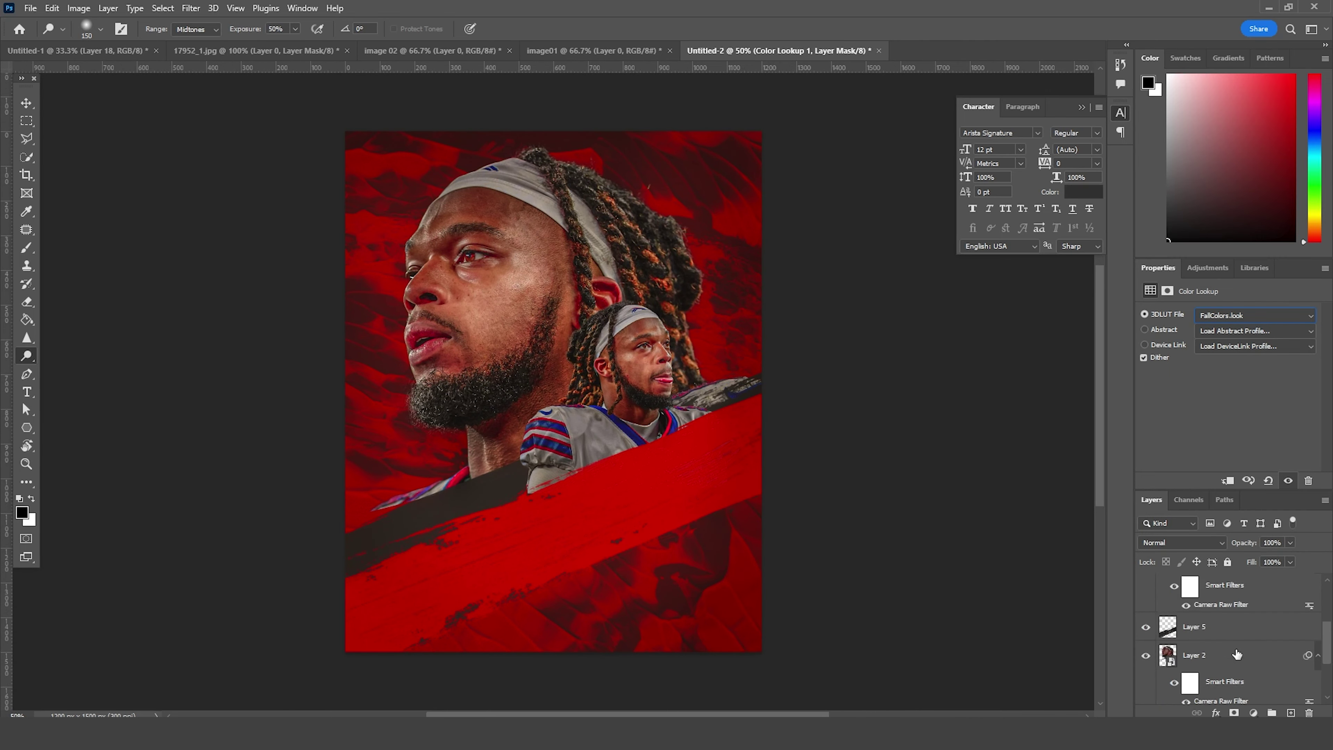
left_click(1167, 655)
left_click(1146, 654)
left_click(1147, 654)
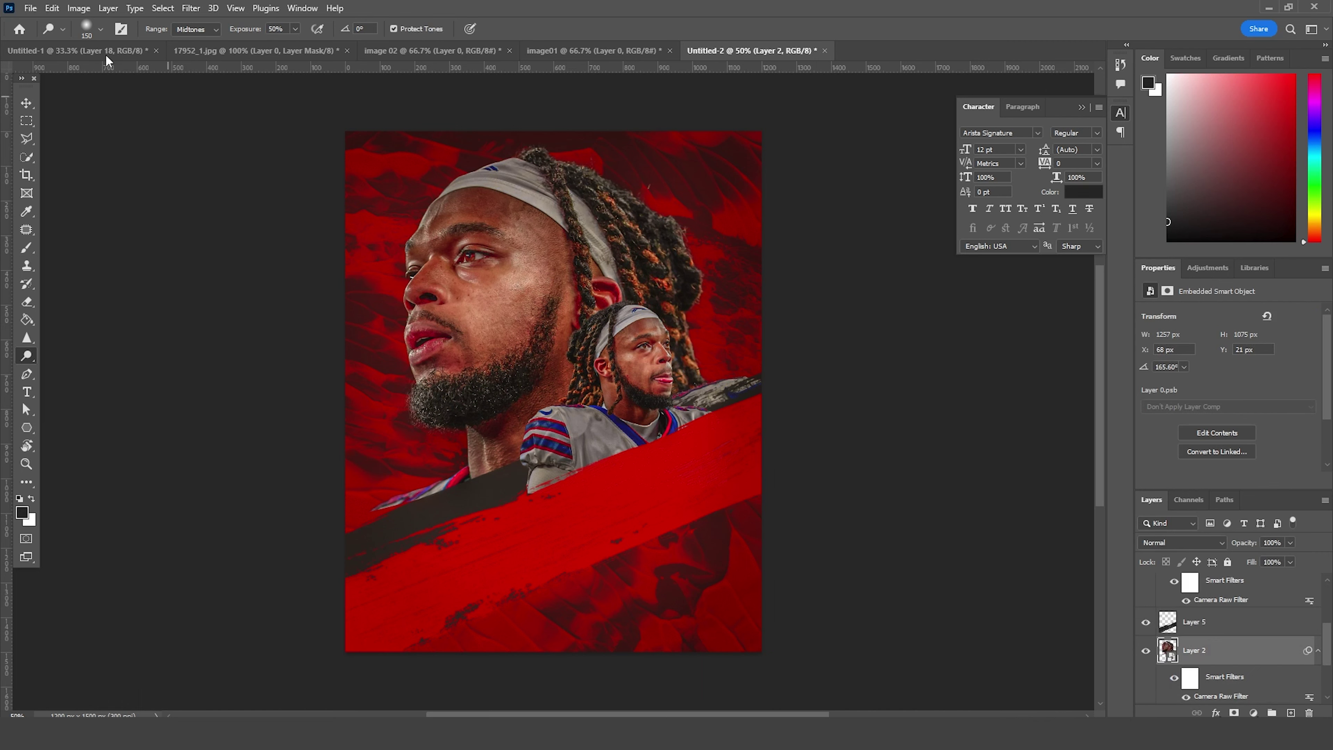
Step: Apply Neural Filters Skin Smoothing with Blur 62 to the large headband player
left_click(190, 8)
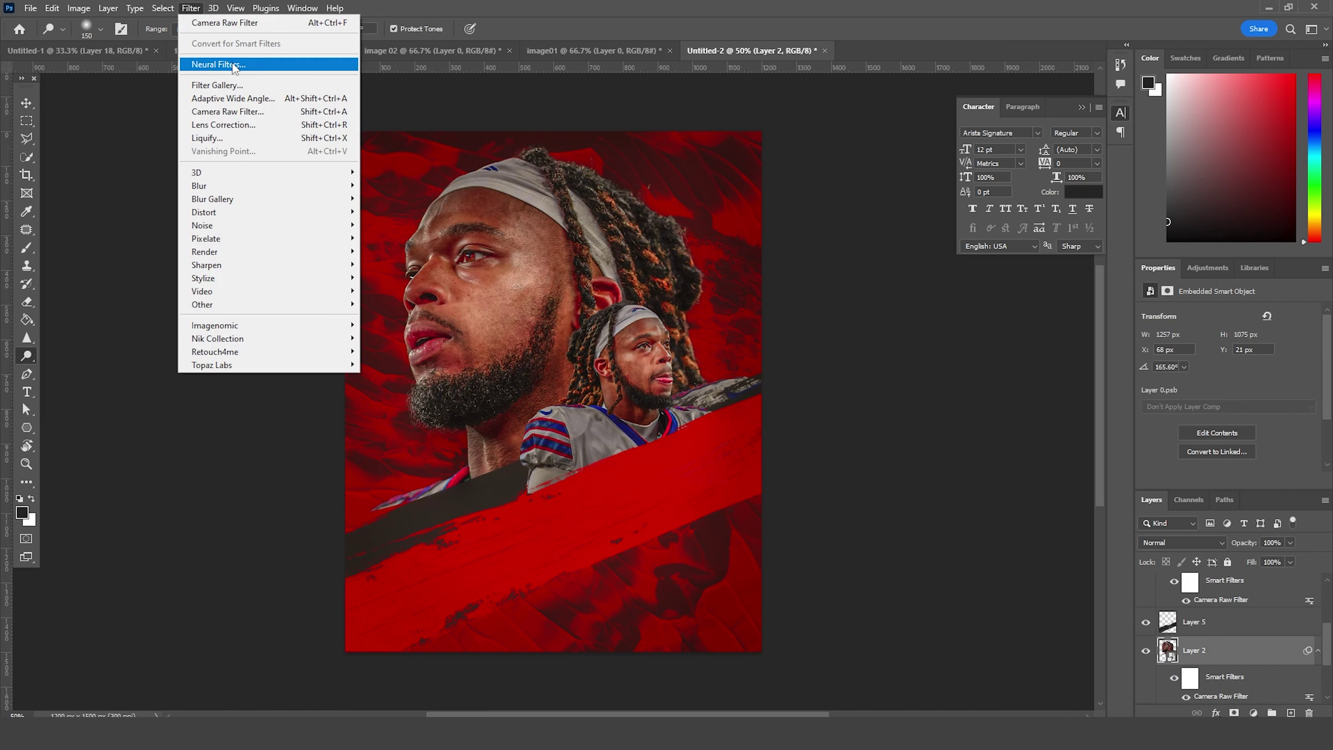
left_click(235, 66)
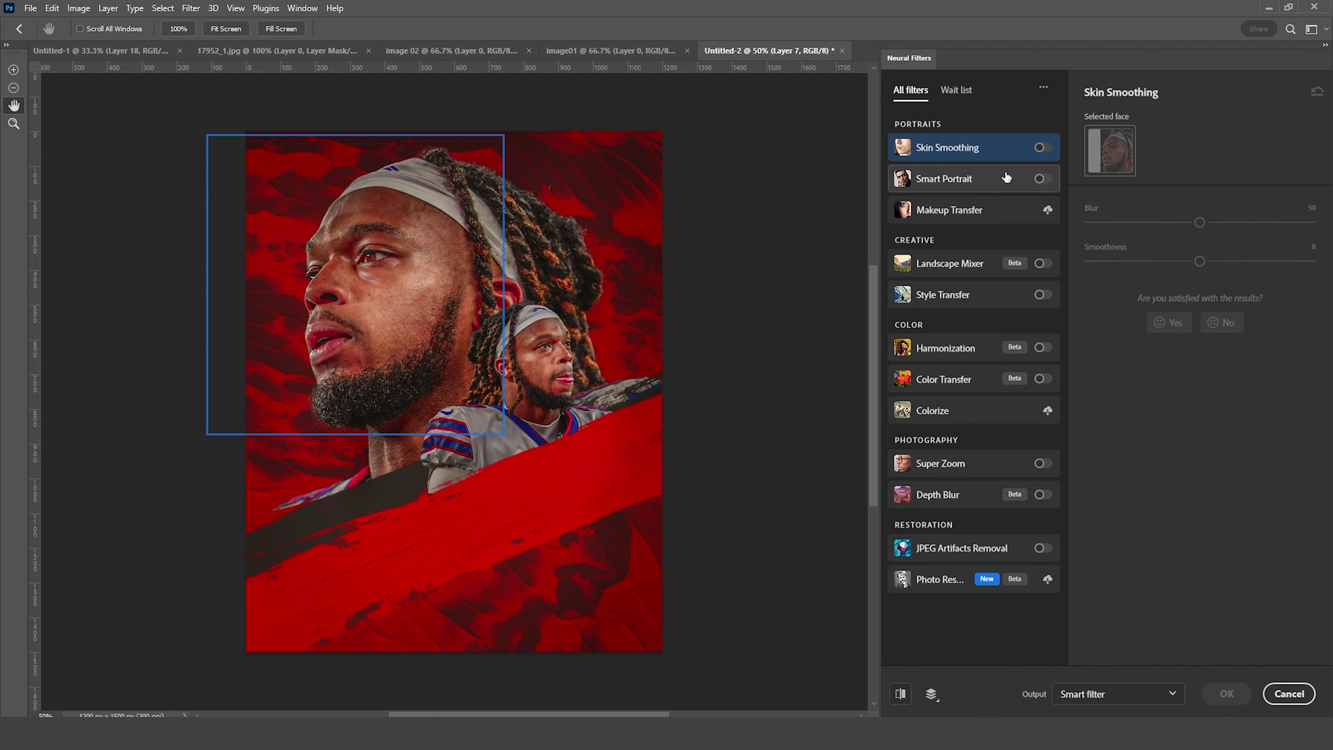
left_click(1046, 149)
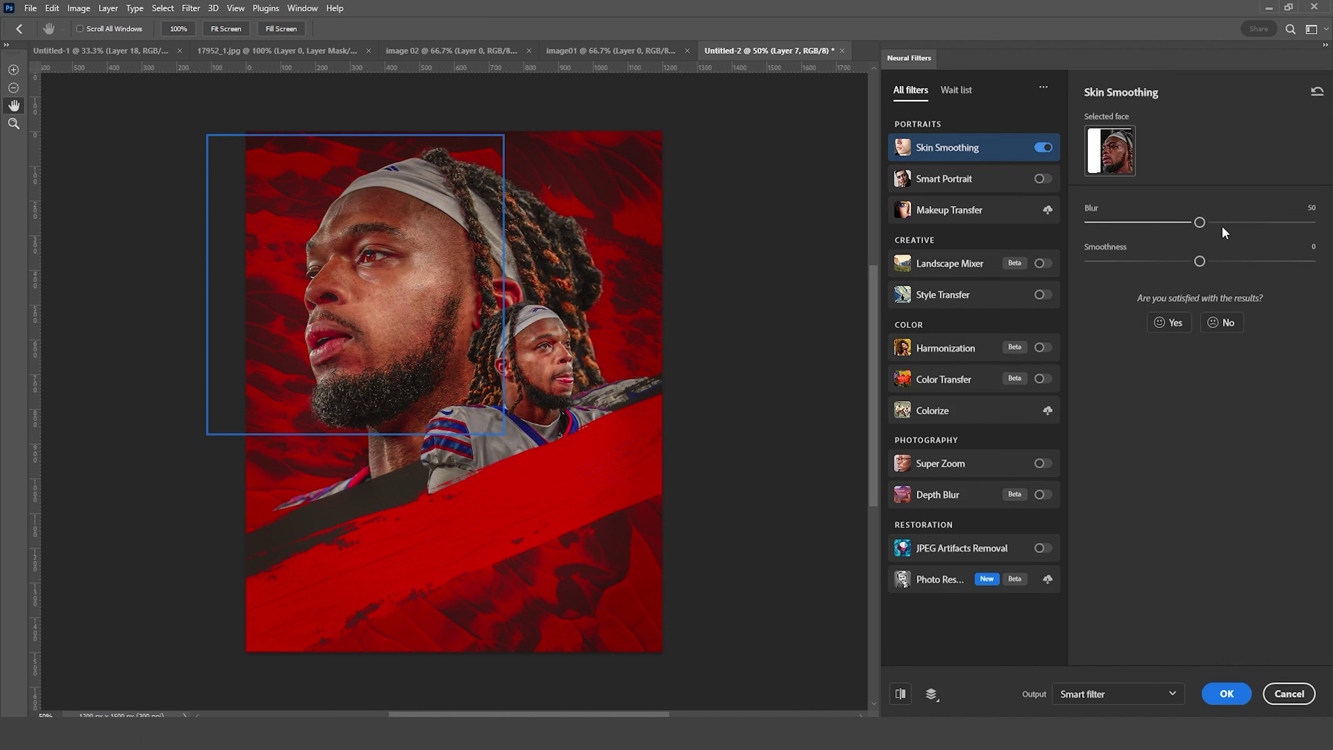
left_click_drag(1220, 225, 1227, 221)
left_click(1211, 695)
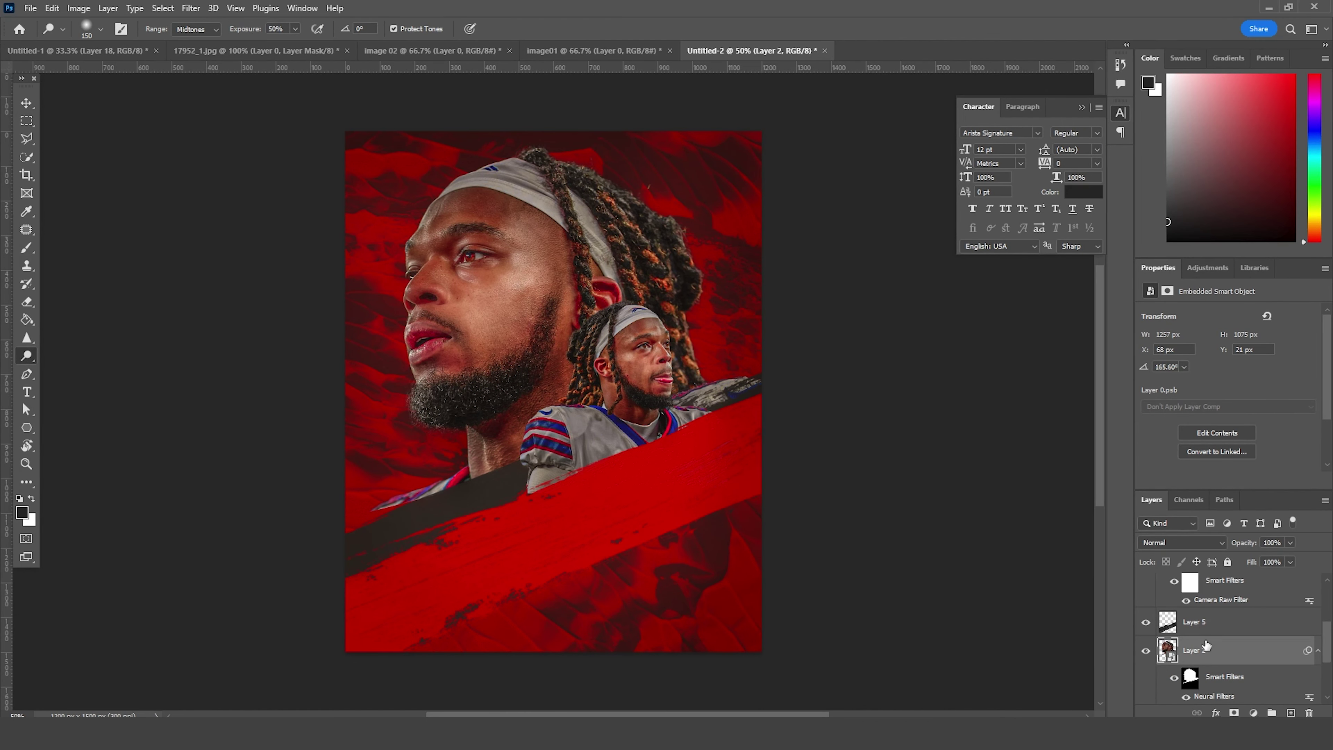
left_click(1197, 623)
scroll(1205, 625, "down", 3)
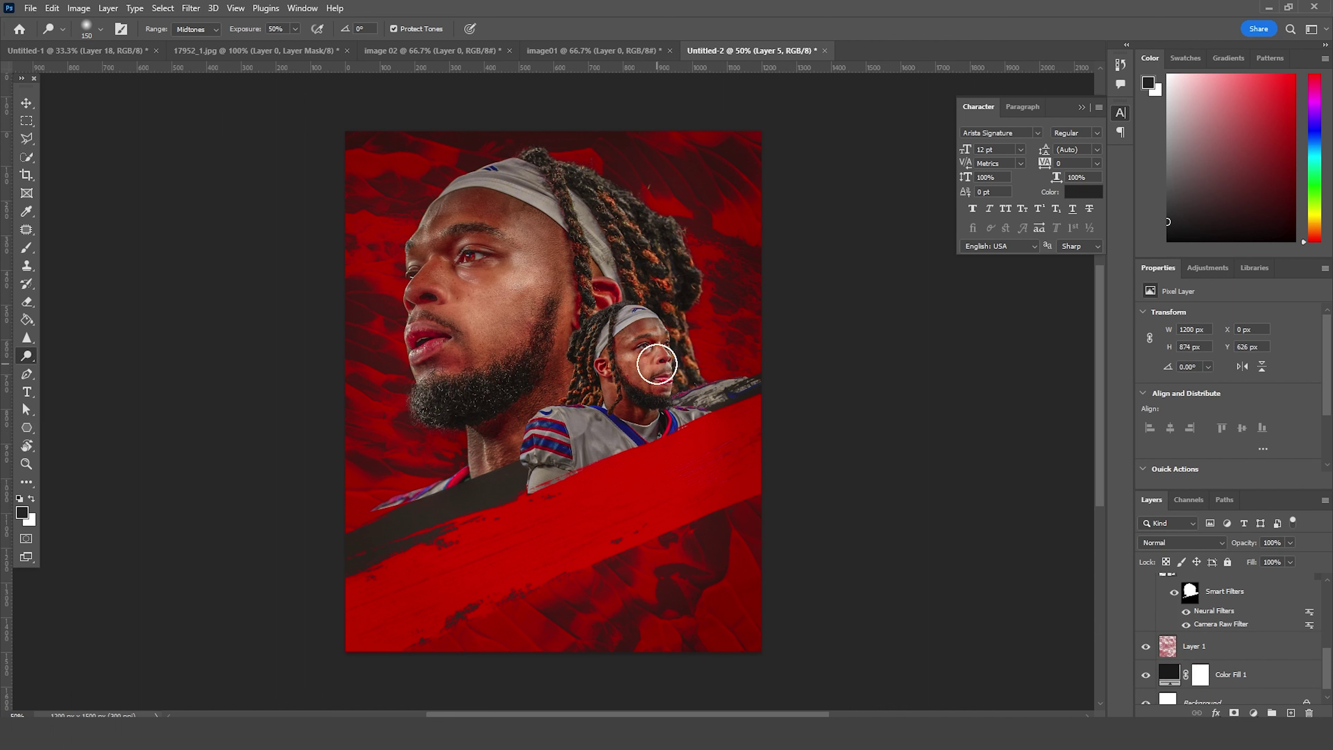
Step: Select Layer 3, the small player, and toggle its visibility to check it
left_click(26, 103)
key("ctrl+v")
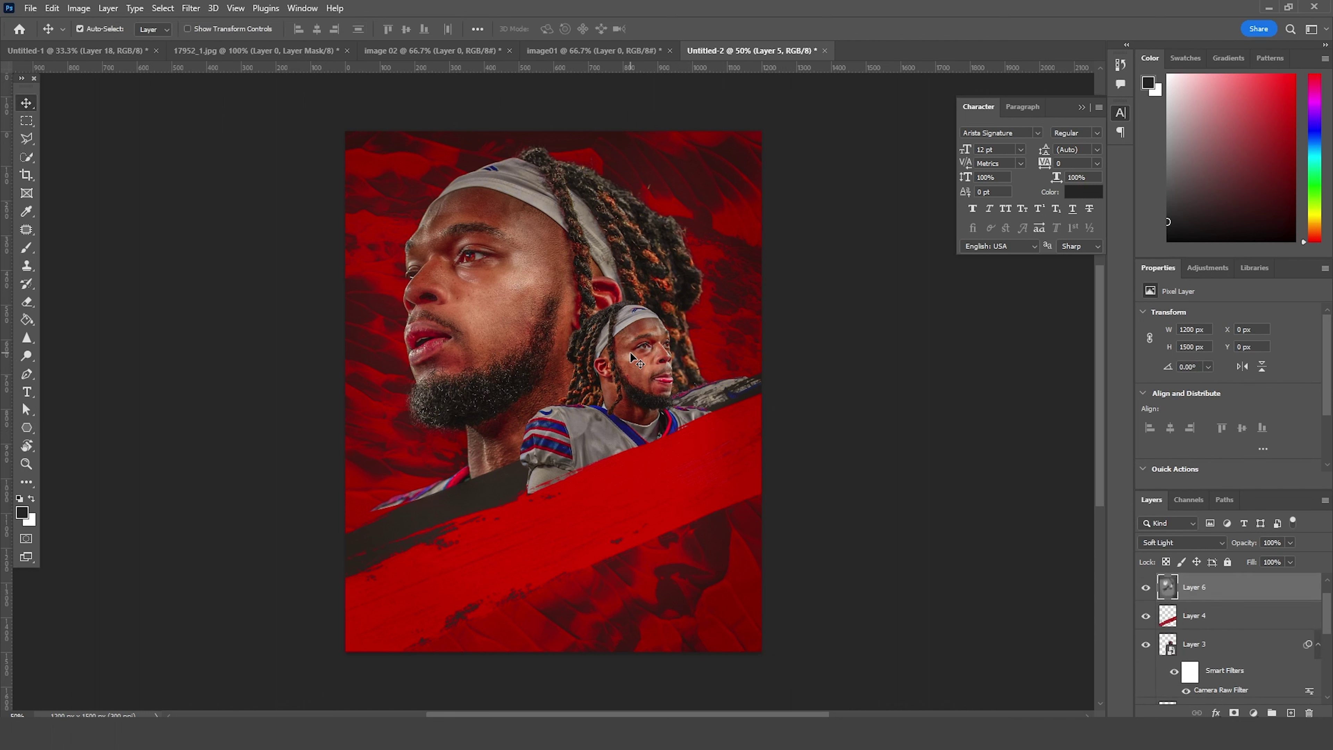
right_click(638, 374)
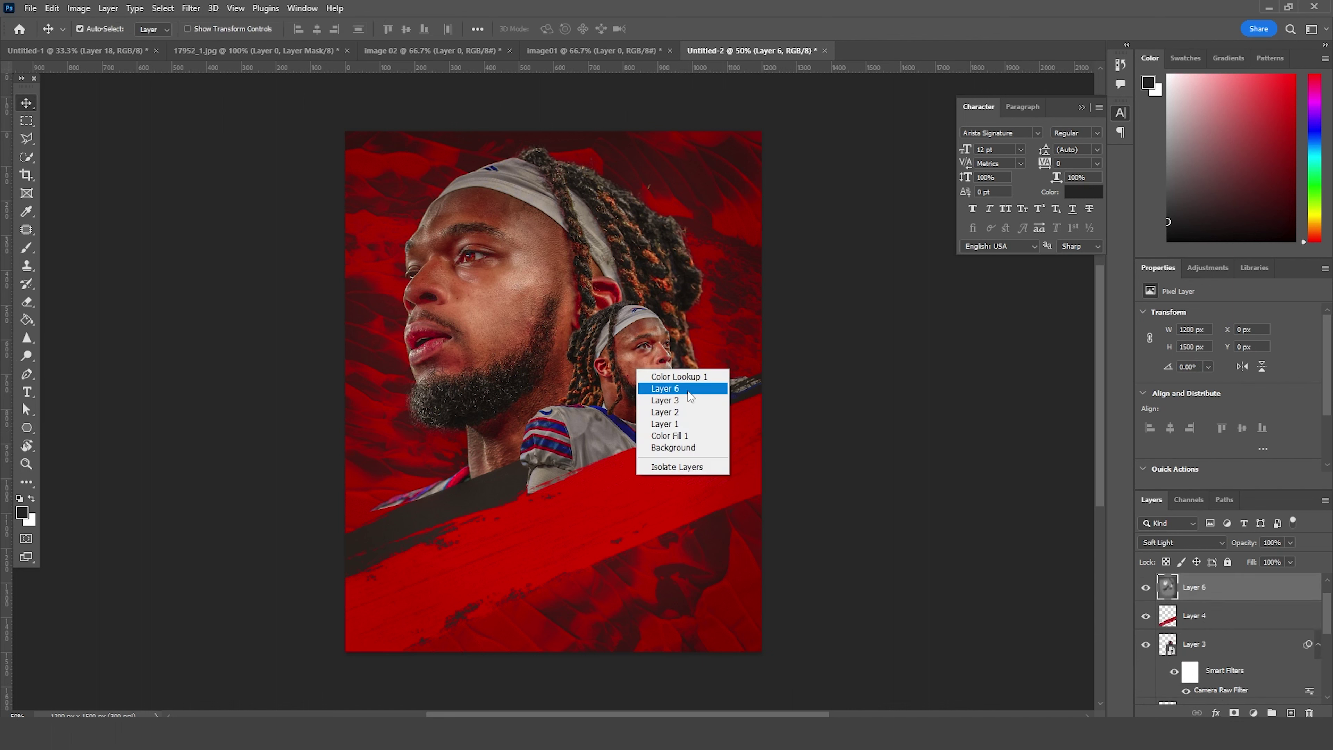
left_click(687, 391)
left_click(1205, 652)
left_click(1147, 645)
left_click(1147, 644)
Step: Apply Neural Filters Skin Smoothing to the small player's face
left_click(191, 8)
left_click(215, 22)
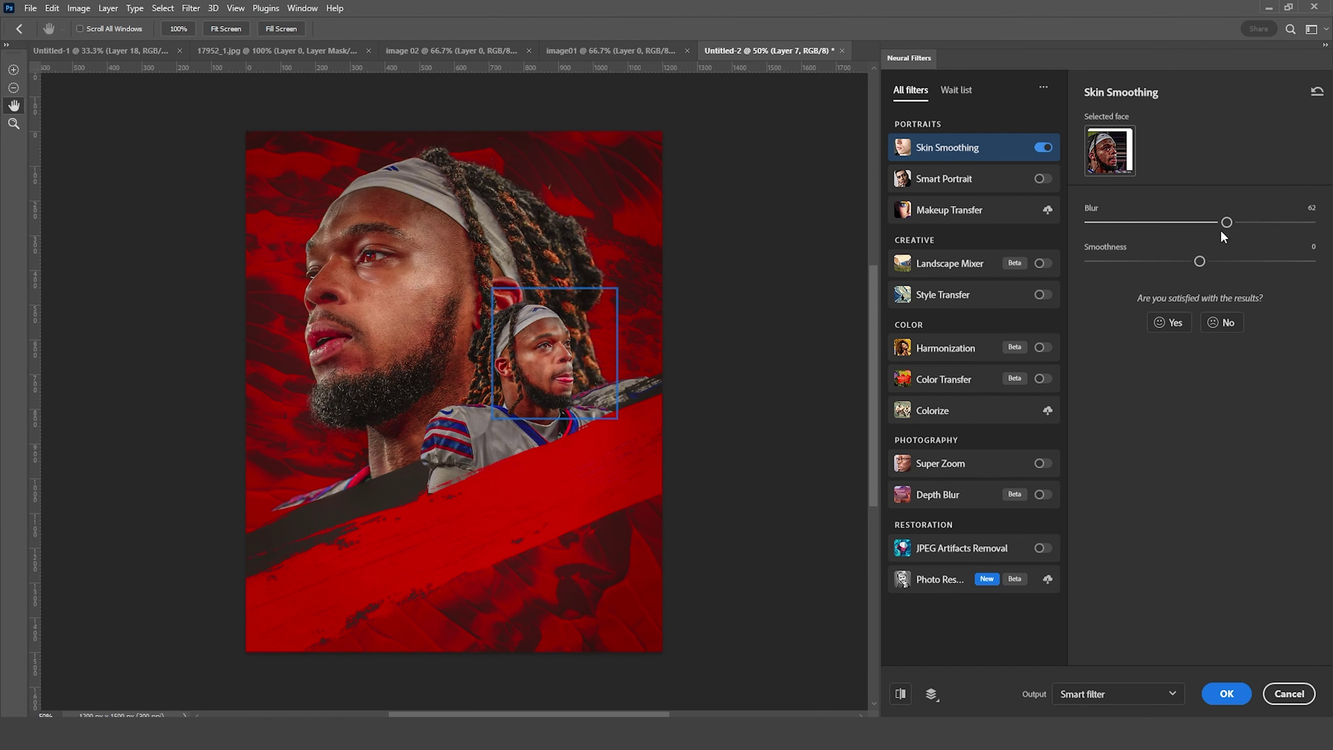
left_click(1218, 699)
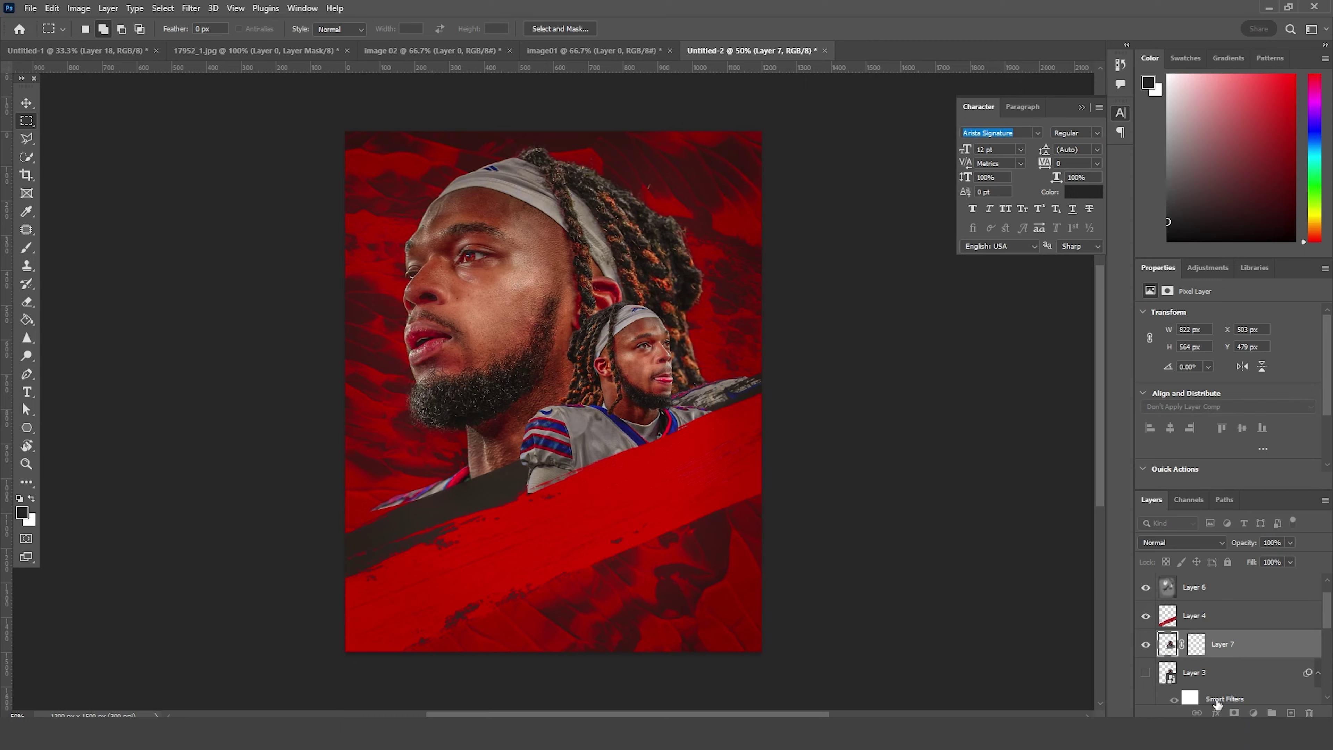
key("ctrl+plus")
key("ctrl+plus")
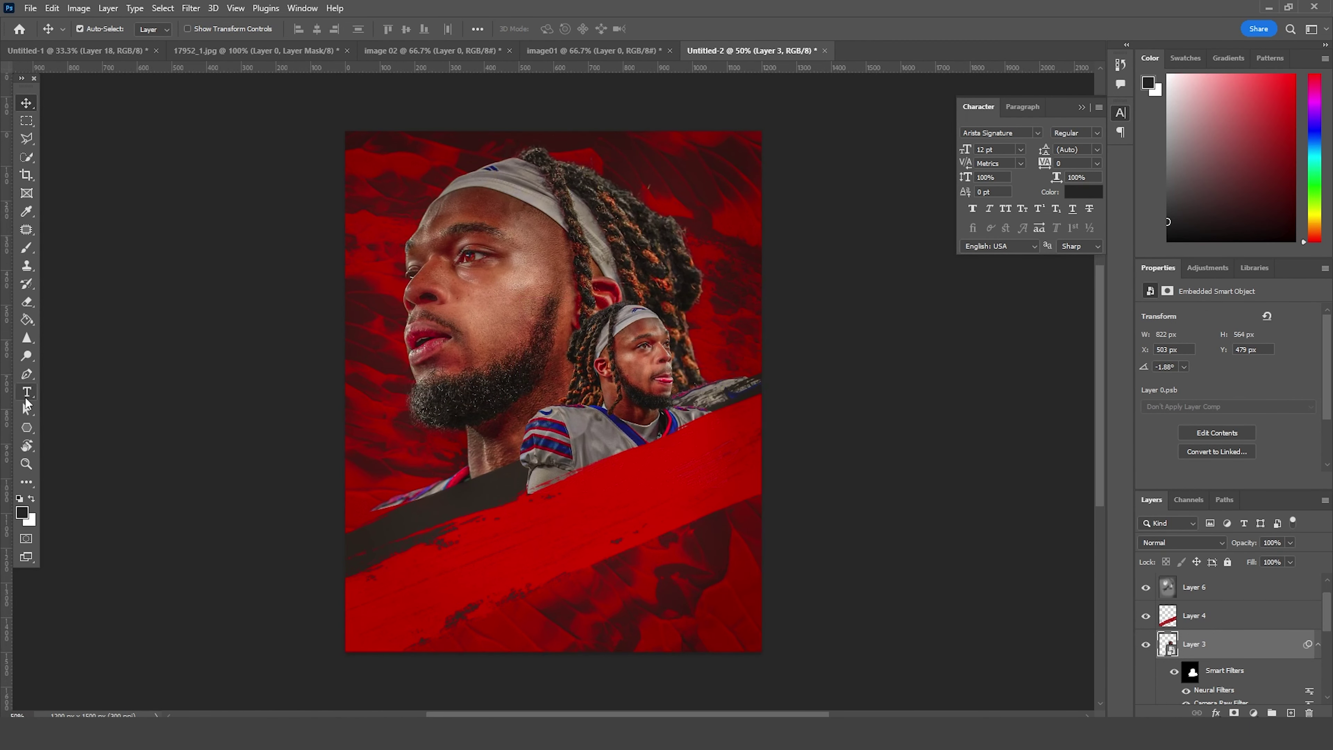
Step: Add an enlarged white (ffffff) 'we' text layer at the poster's upper right
left_click(27, 398)
left_click(660, 186)
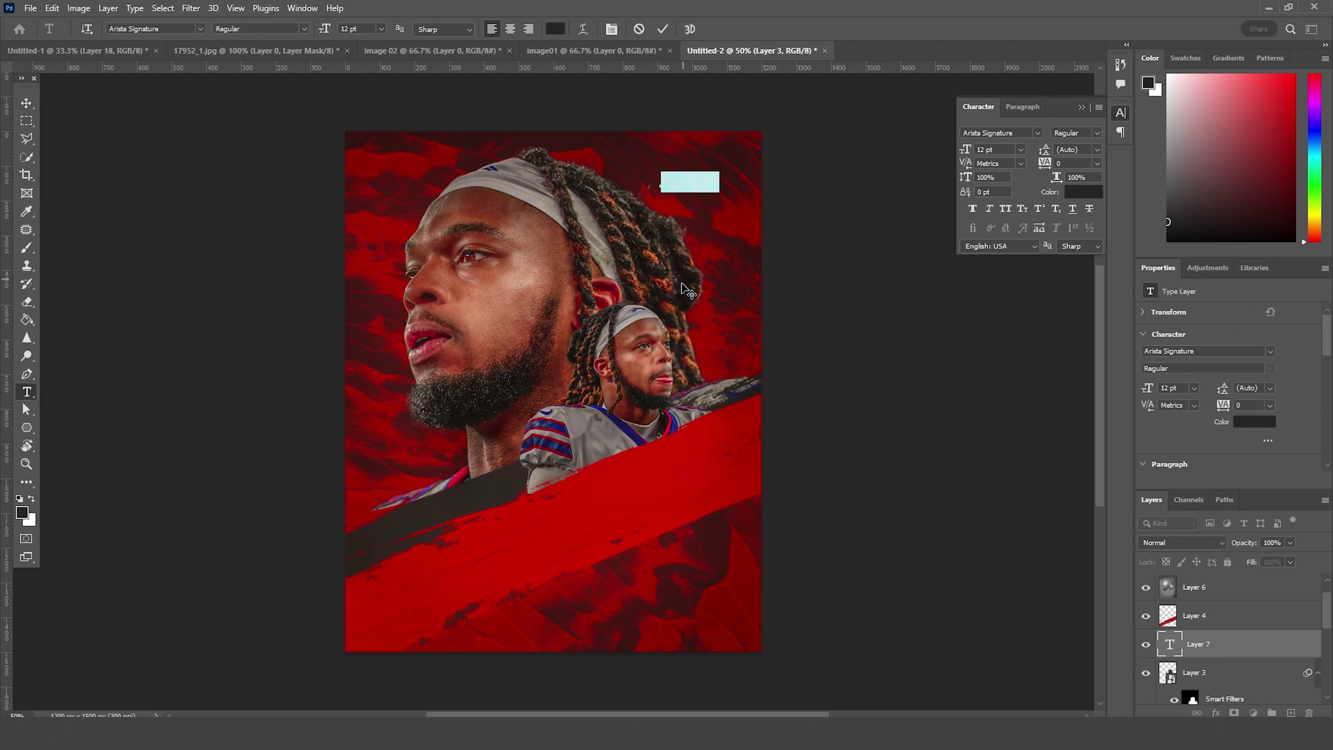
type("we")
left_click_drag(1170, 652, 1182, 619)
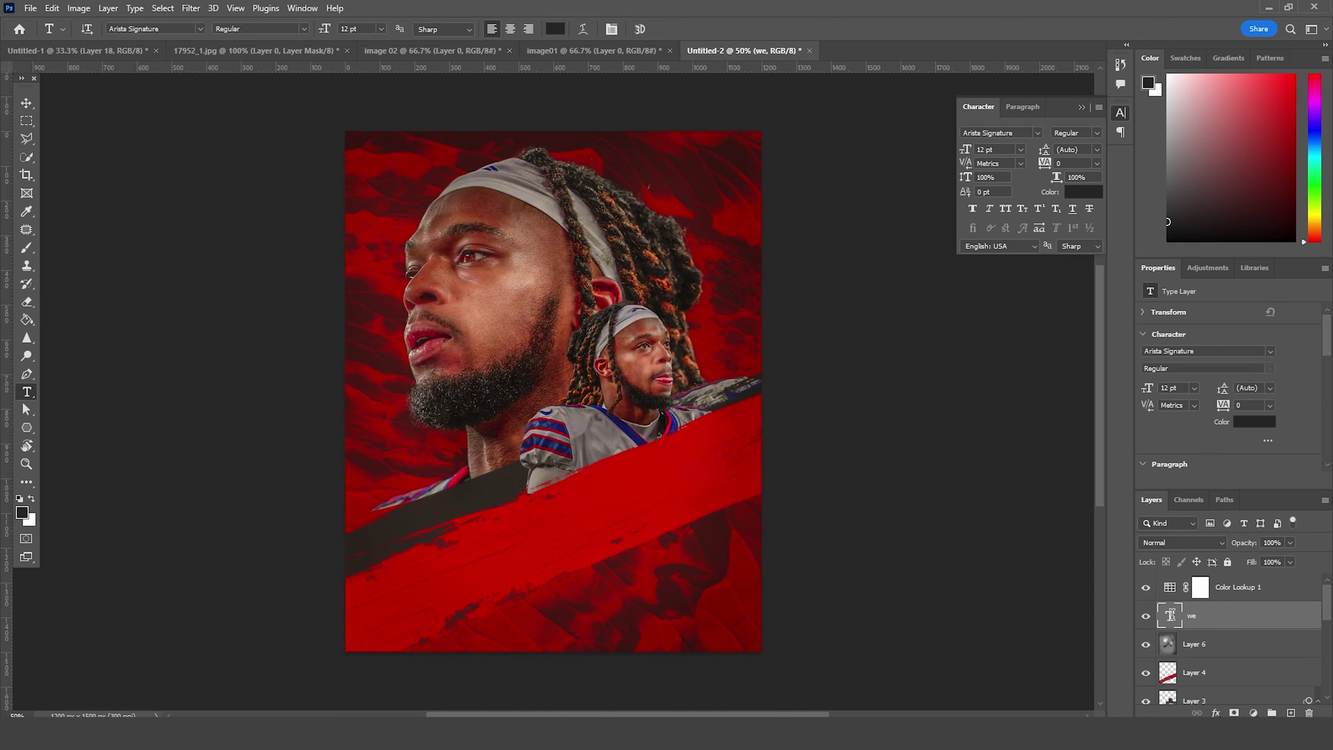
double_click(1170, 615)
left_click(555, 29)
type("ffffff")
key("Return")
key("ctrl+t")
left_click_drag(675, 193, 685, 208)
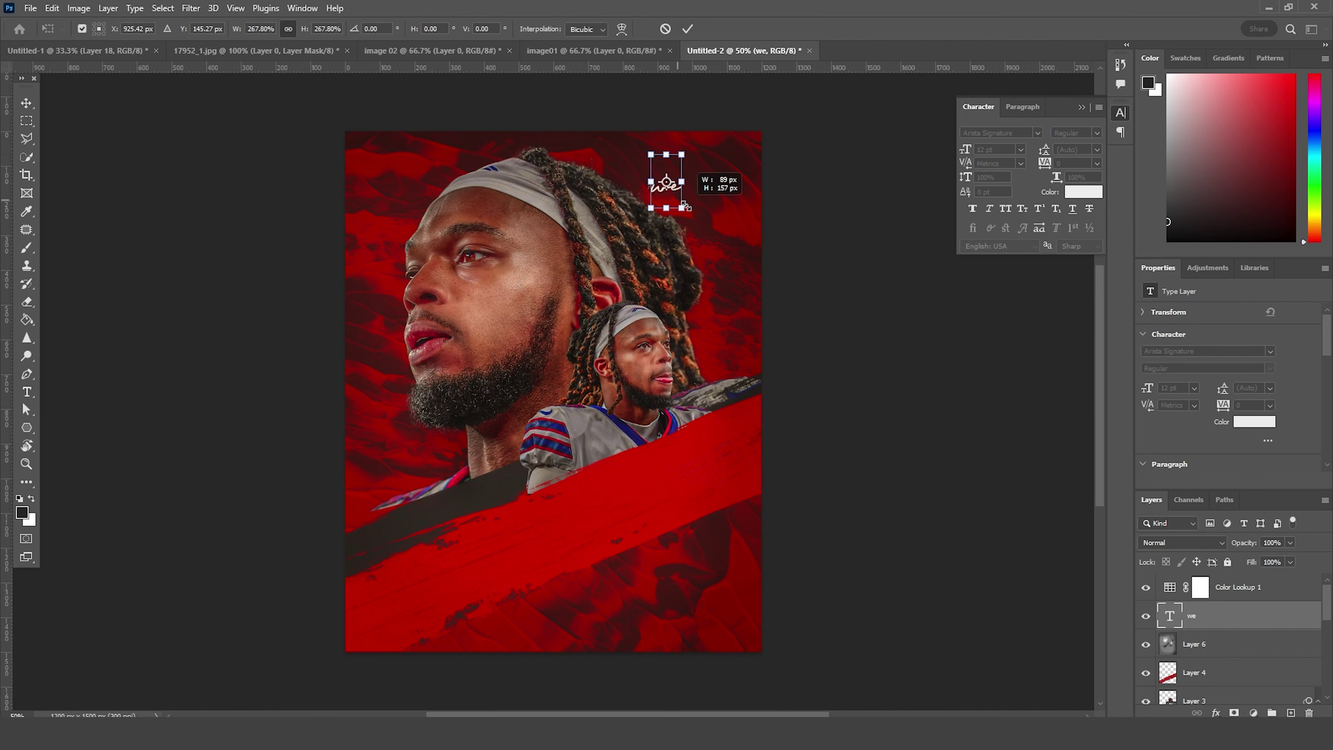
key("Return")
Step: Duplicate the text into a second line reading 'want you'
key("ctrl+j")
double_click(1170, 615)
type("wont")
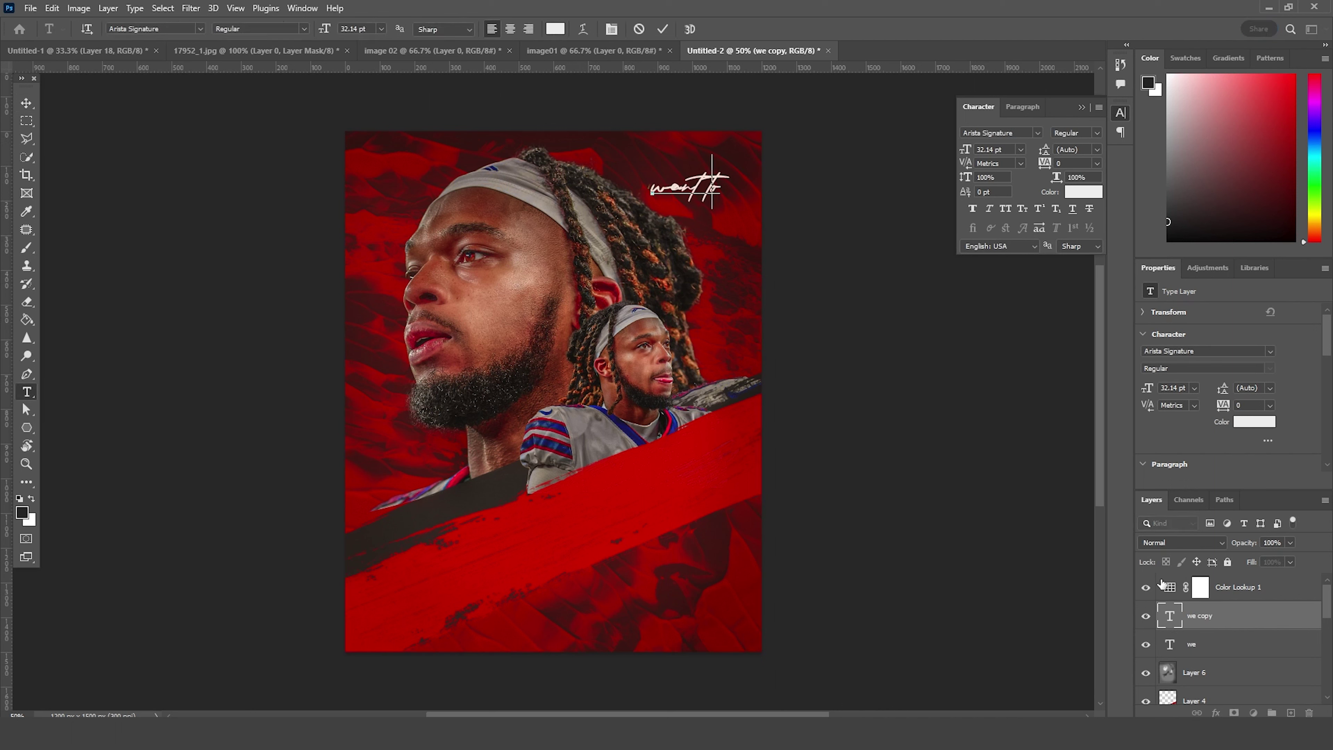
type(" you")
left_click(28, 103)
key("ctrl+t")
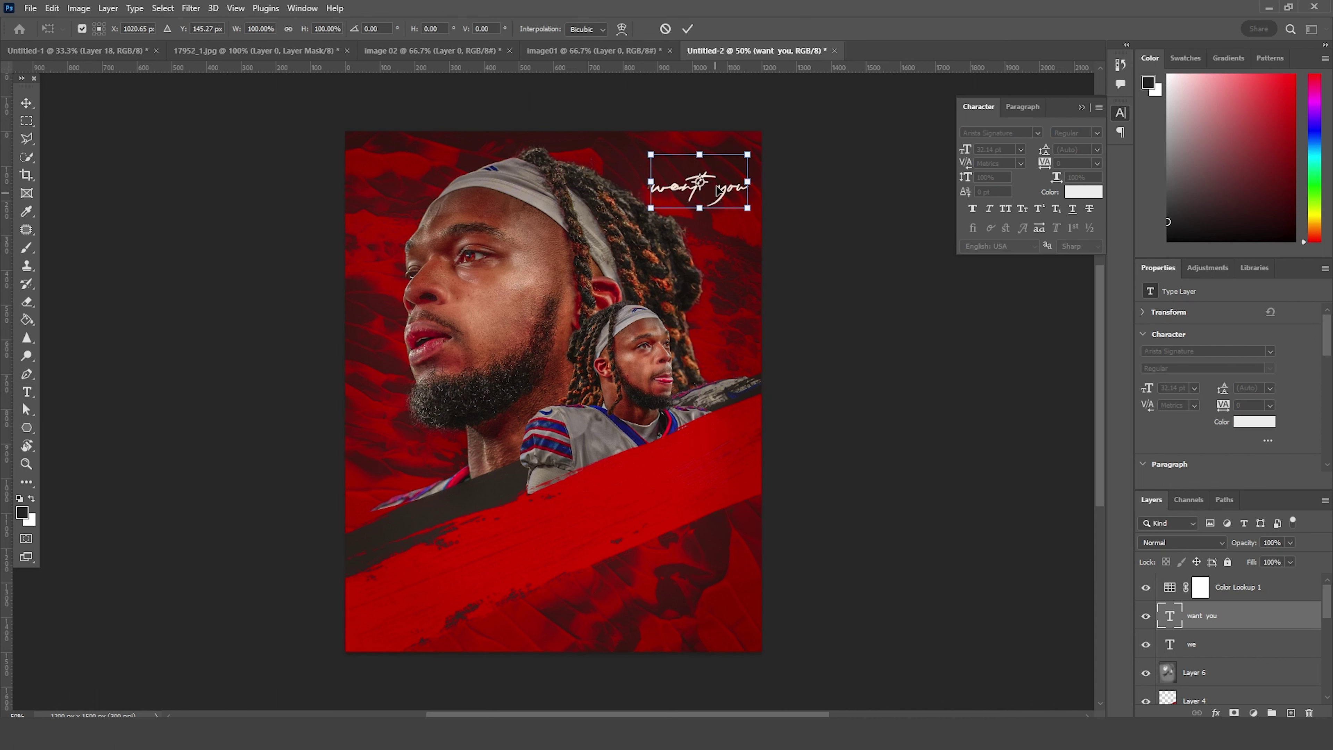
key("Return")
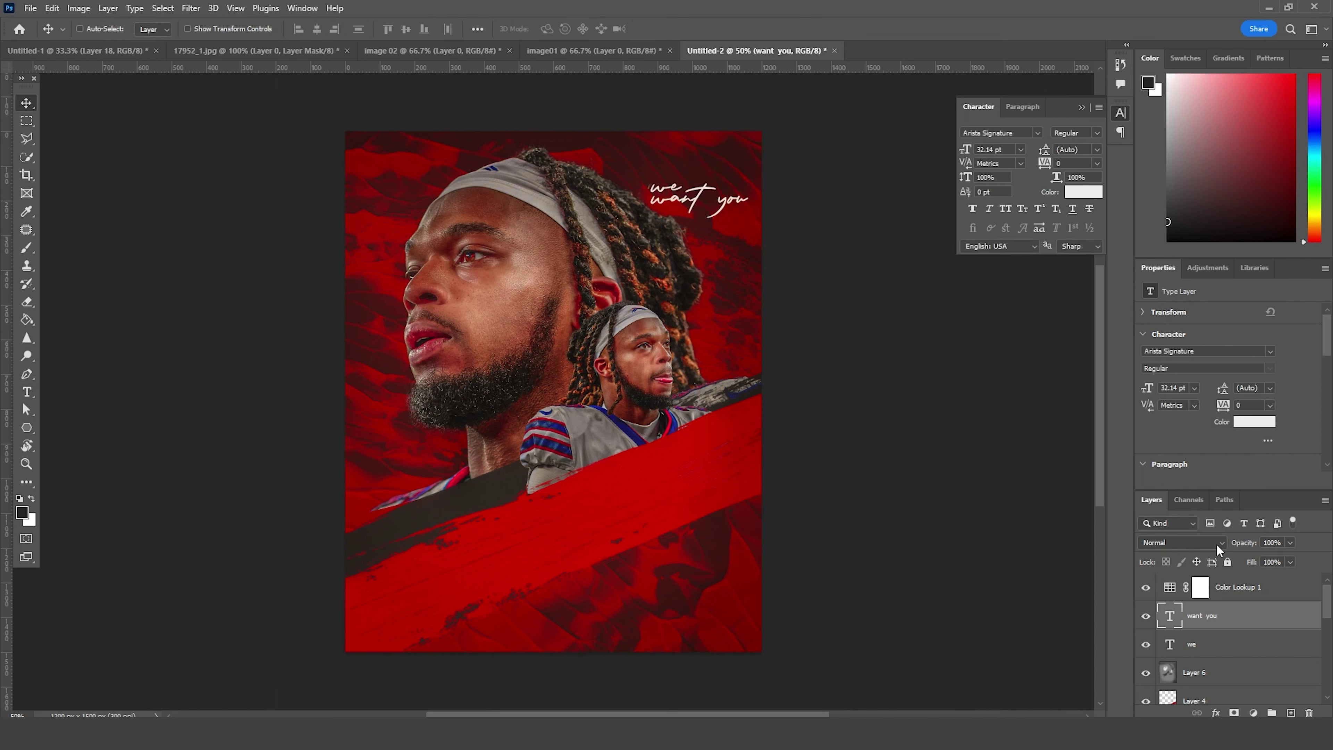
Step: Duplicate again as 'Back', enlarge it and place it below 'want you'
key("ctrl+j")
double_click(1166, 617)
type("Bills")
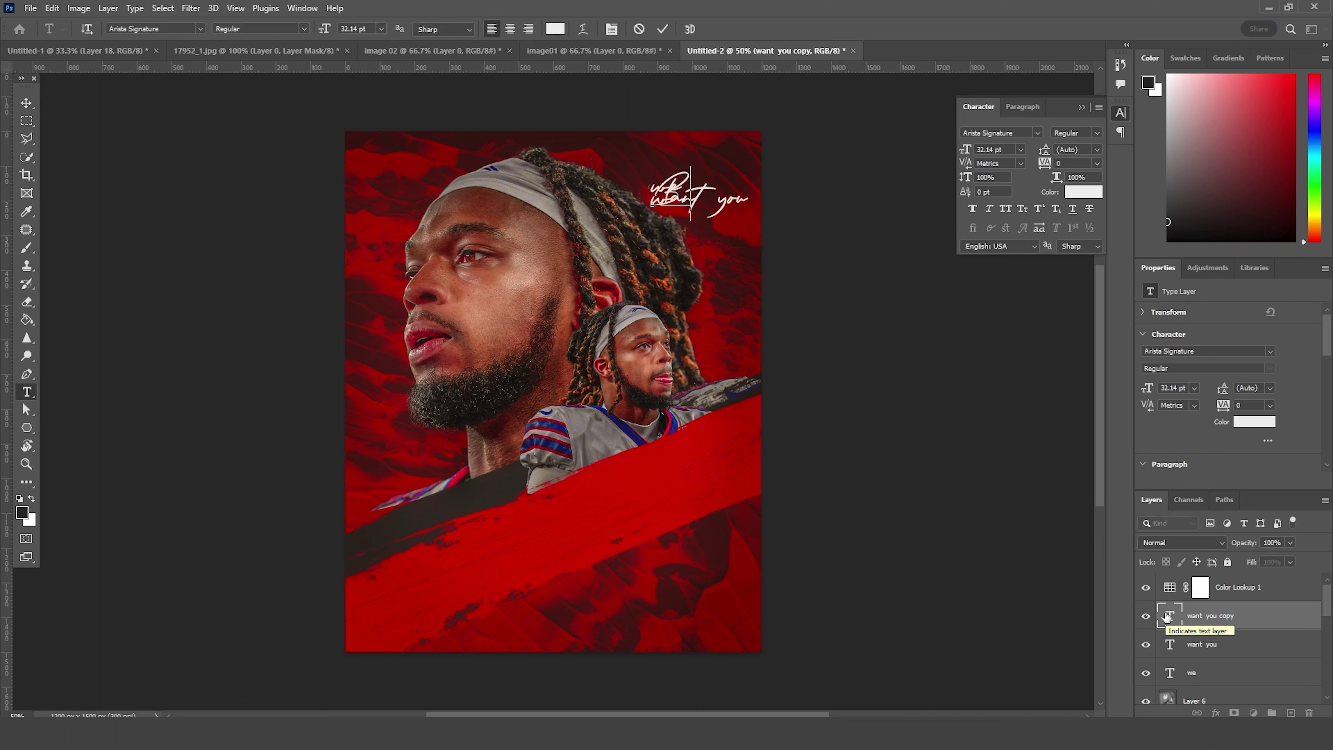
type("rn")
key("BackSpace")
key("BackSpace")
key("ctrl+Return")
key("ctrl+t")
mouse_move(713, 220)
left_mouse_down()
mouse_move(732, 233)
mouse_move(708, 244)
left_mouse_up()
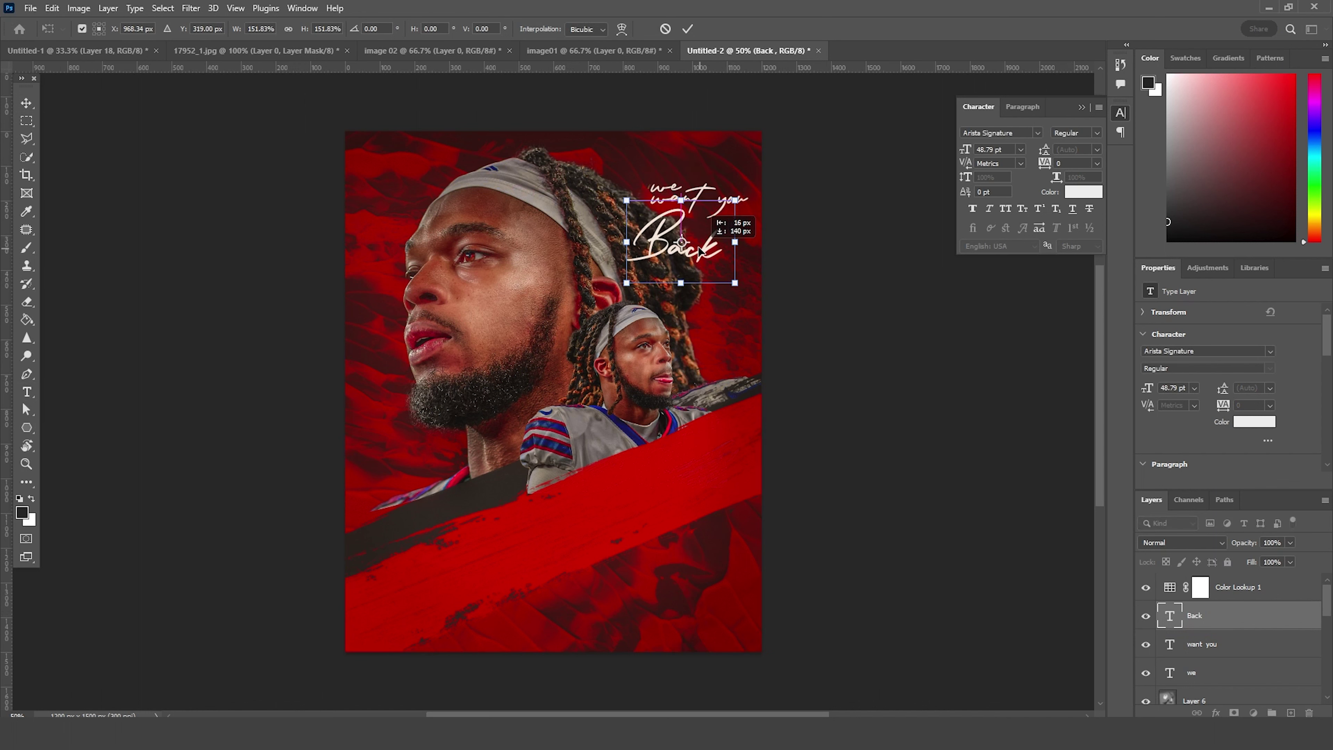
key("Return")
Step: Shift 'want you' right and slightly down, then paste in the player-name heading
mouse_move(700, 197)
left_mouse_down()
mouse_move(744, 214)
mouse_move(720, 195)
left_mouse_up()
key("ctrl+t")
key("Down")
key("Down")
key("Down")
key("Down")
key("Down")
key("Down")
key("Down")
key("Down")
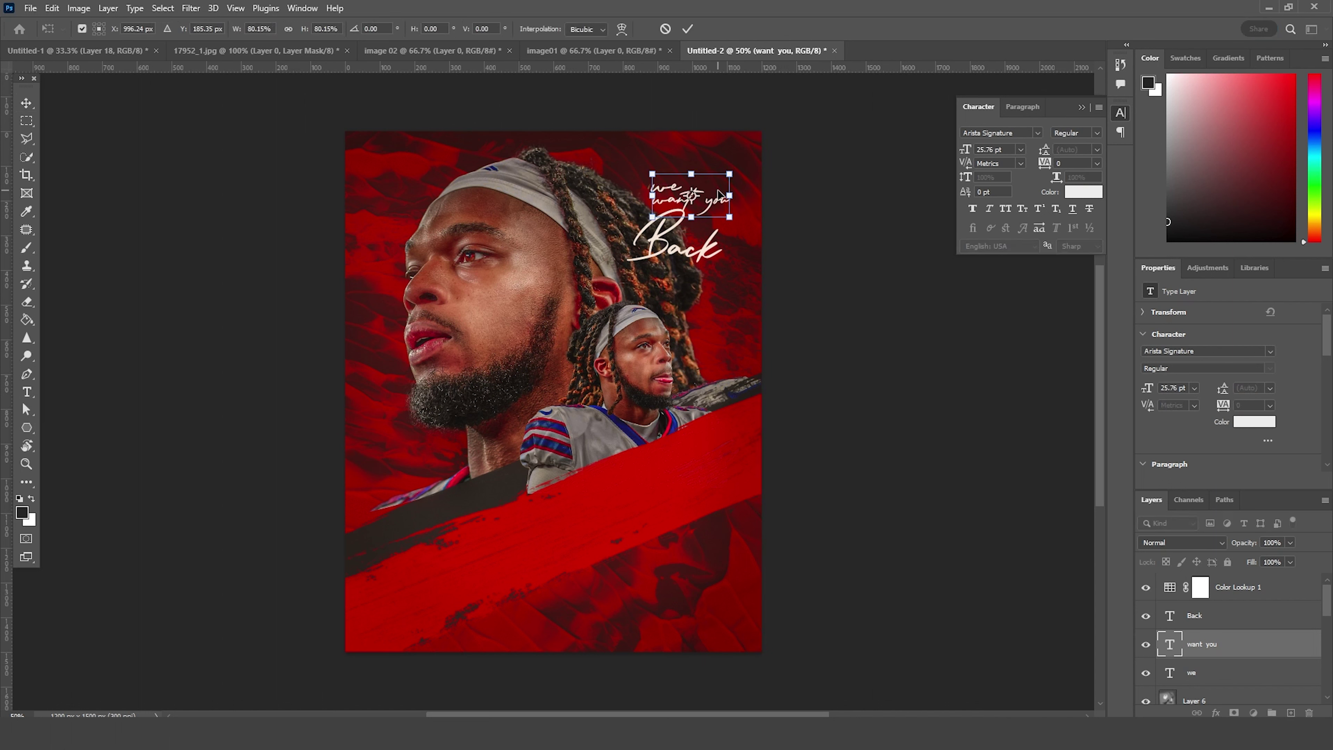
key("Return")
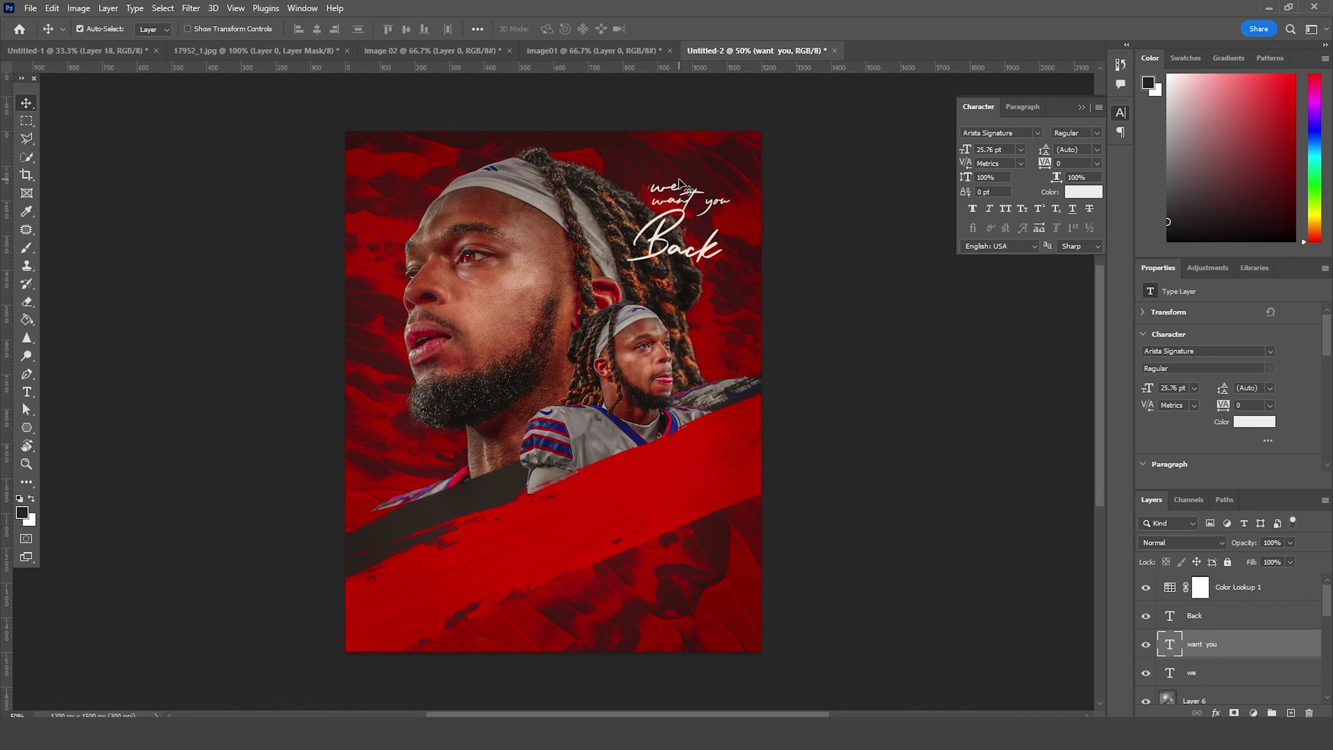
key("ctrl+v")
key("ctrl+t")
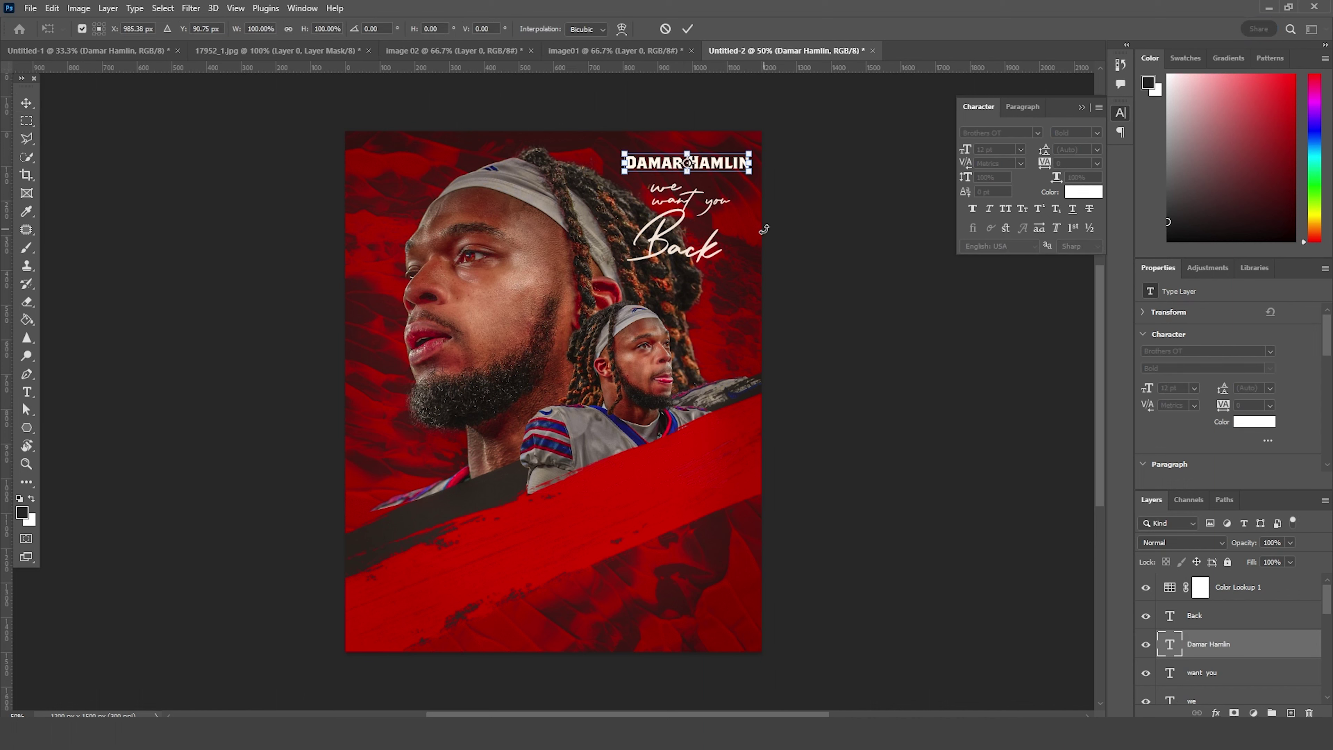
Step: Nudge the name heading down and enlarge the 'want you' line
key("Down")
key("Down")
key("Down")
key("Down")
key("Down")
key("Down")
key("Down")
key("Down")
key("Down")
key("Down")
key("Return")
left_click(664, 194, "ctrl")
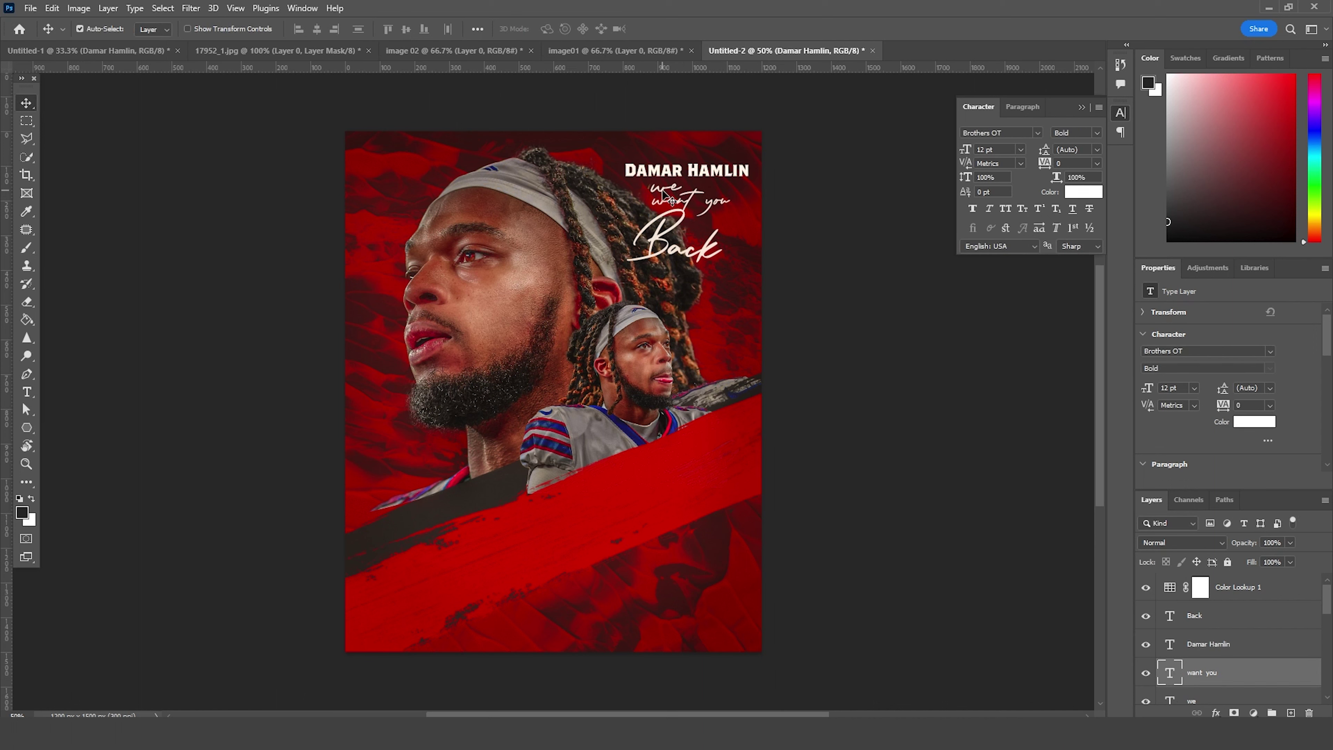
key("ctrl+t")
left_click_drag(729, 217, 748, 226)
key("Return")
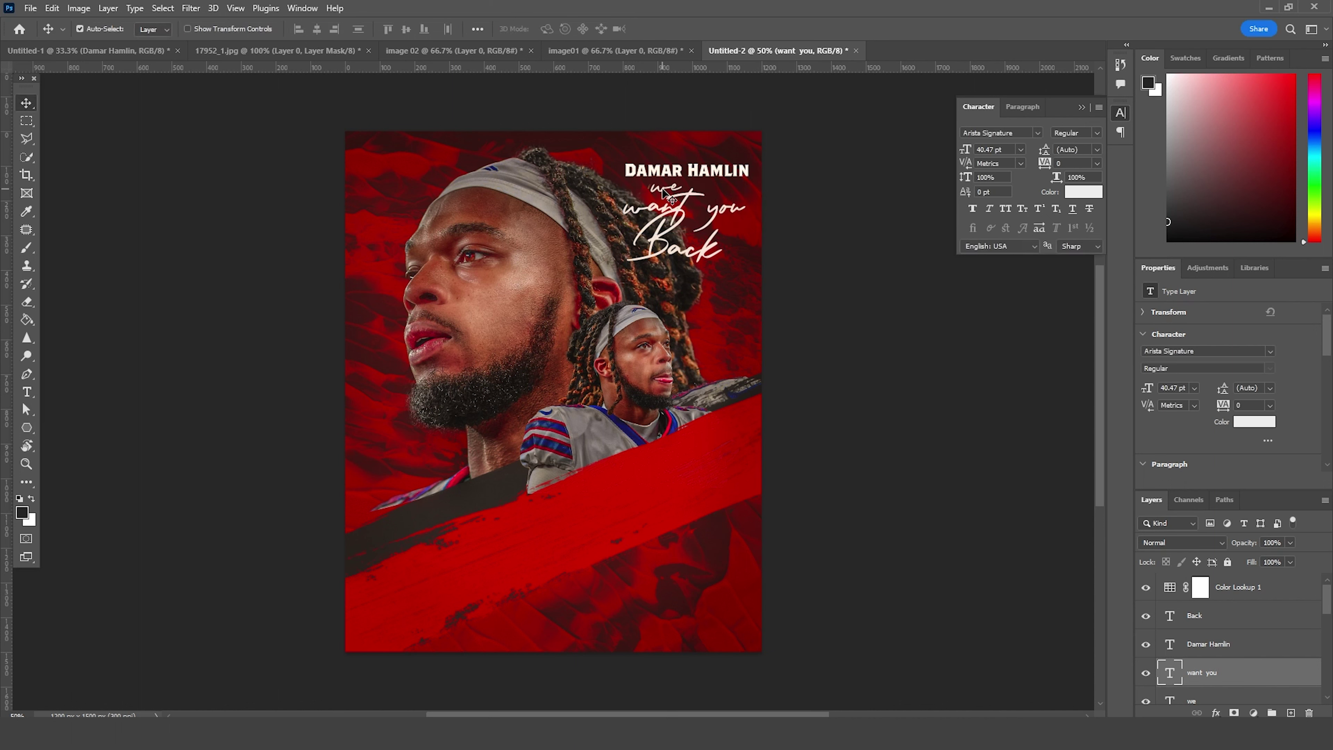
Step: Enlarge 'we' and place it just under the name heading
right_click(663, 189)
left_click(683, 221)
key("ctrl+t")
mouse_move(680, 195)
left_mouse_down()
mouse_move(665, 214)
mouse_move(655, 187)
left_mouse_up()
key("Return")
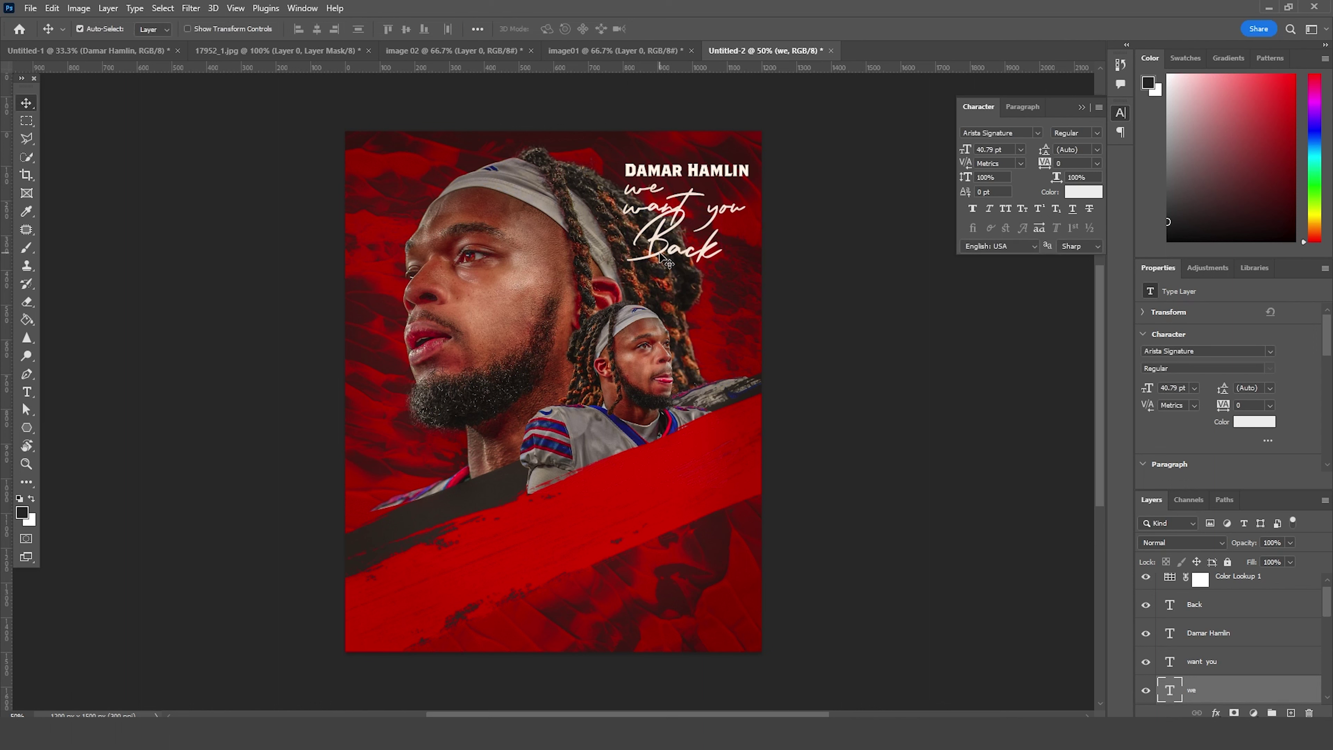
Step: Enlarge 'Back' and shift it left and down
left_click(663, 240)
key("ctrl+t")
mouse_move(736, 283)
left_mouse_down()
mouse_move(750, 307)
mouse_move(728, 297)
left_mouse_up()
key("Down")
key("Down")
key("Down")
key("Down")
key("Down")
key("Down")
key("Down")
key("Down")
key("Down")
key("Down")
key("Down")
key("Down")
key("Down")
key("Down")
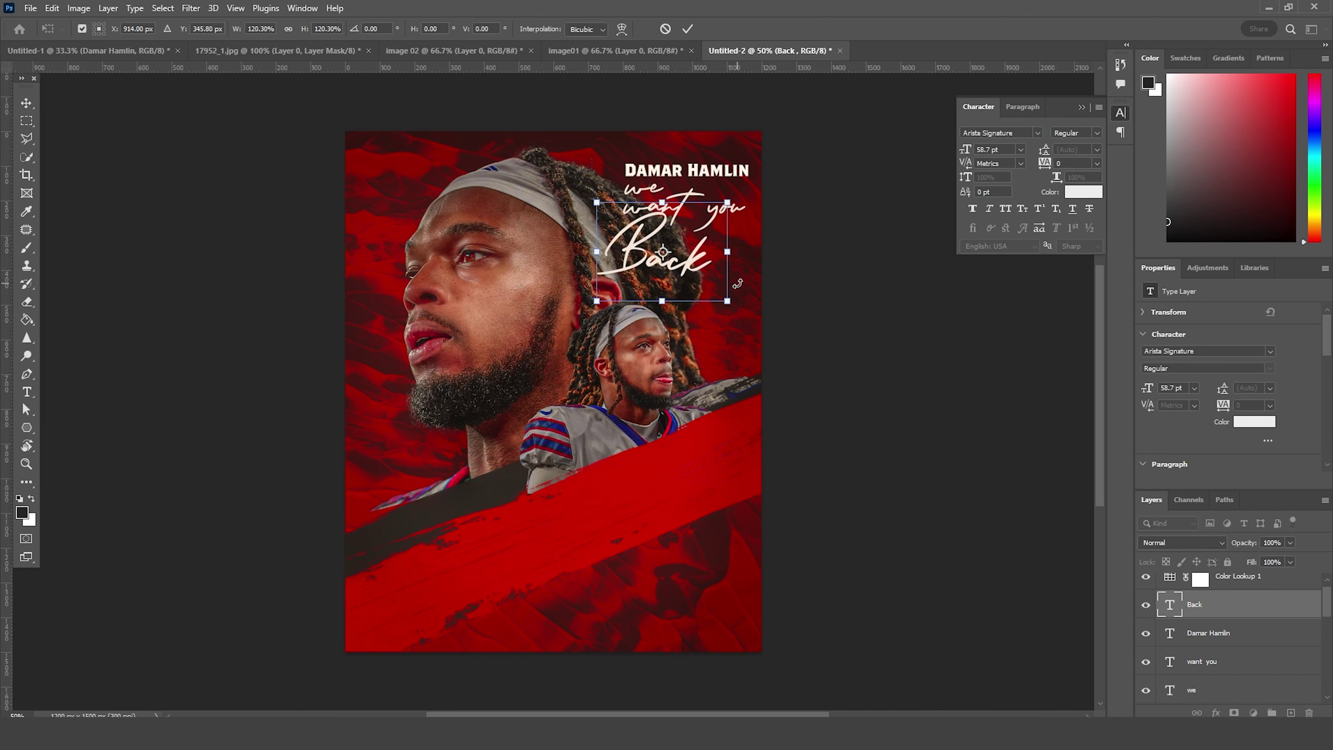
key("Return")
Step: Add a two-line lorem ipsum paragraph caption at the poster's lower right
left_click_drag(569, 451, 557, 409)
left_click(27, 392)
left_click_drag(575, 536, 670, 587)
left_click(26, 103)
Step: Bring the Buffalo Bills logo into the poster and scale it to 32% above the caption
key("m")
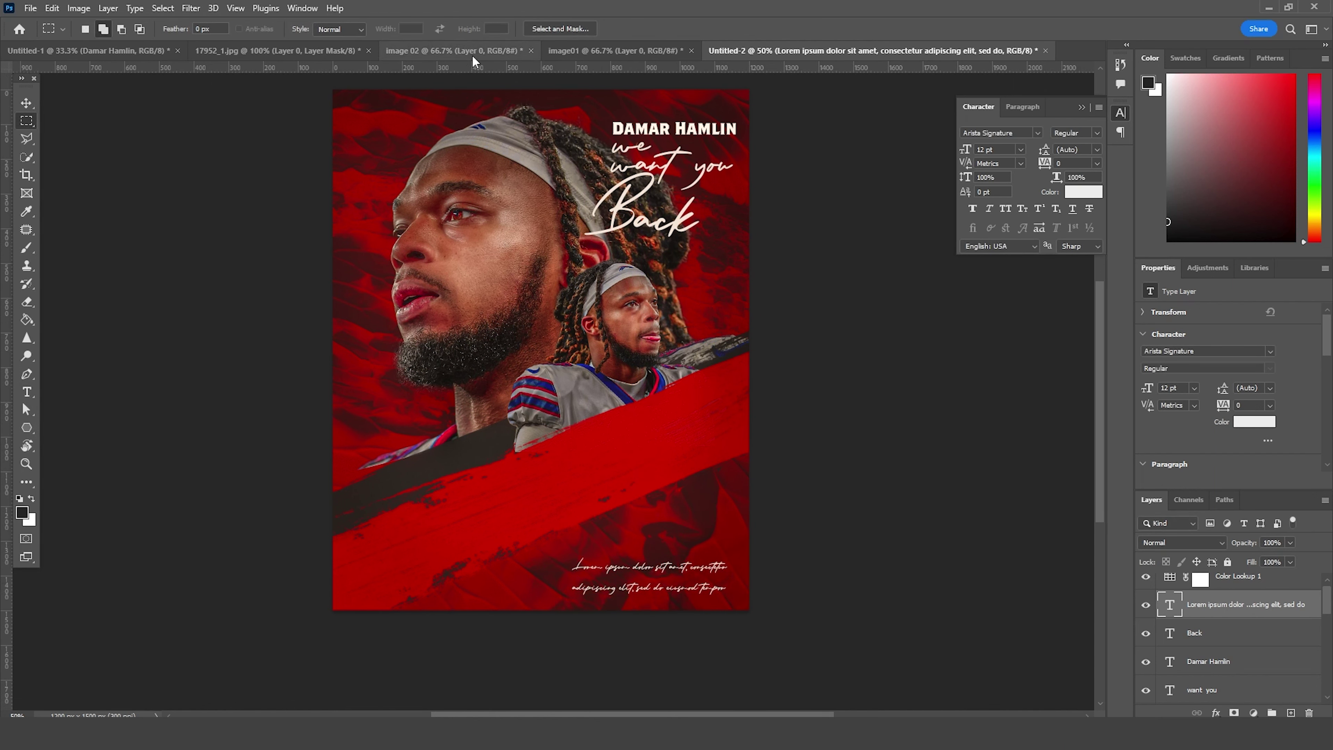
left_click(278, 50)
left_click(26, 102)
left_click_drag(486, 283, 641, 533)
key("ctrl+t")
left_click_drag(747, 426, 685, 510)
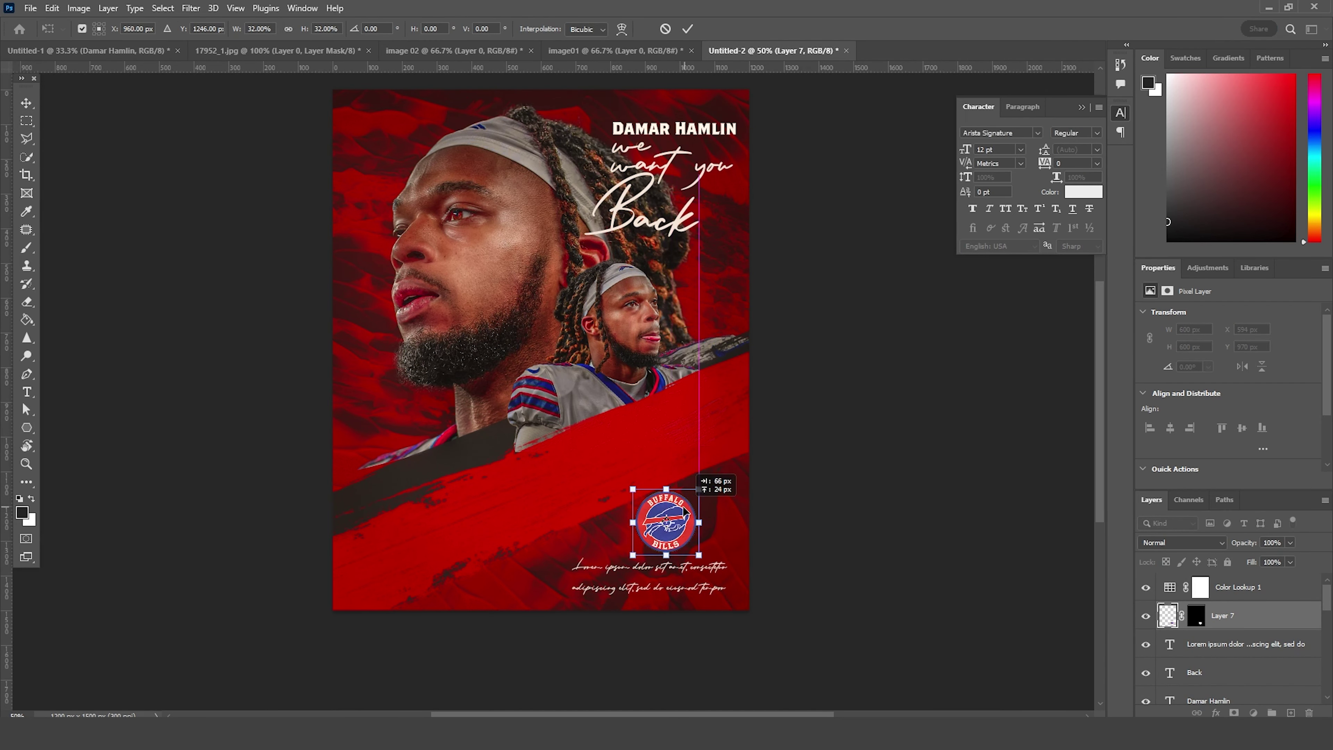
key("Return")
Step: Bring the NFL football image into the poster and rotate it about -24°
left_click_drag(675, 580, 141, 50)
left_click_drag(549, 302, 686, 287)
left_click_drag(691, 339, 691, 339)
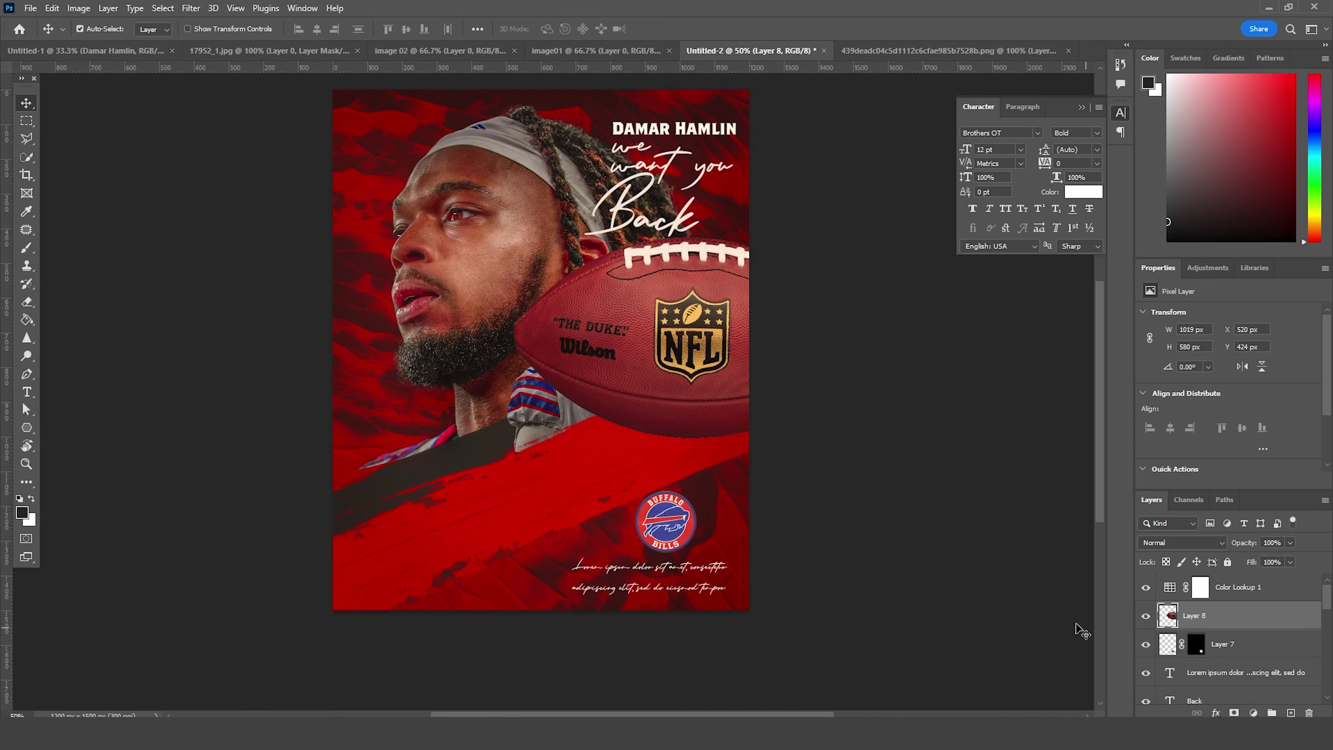
key("ctrl+t")
left_click_drag(871, 182, 815, 119)
key("Return")
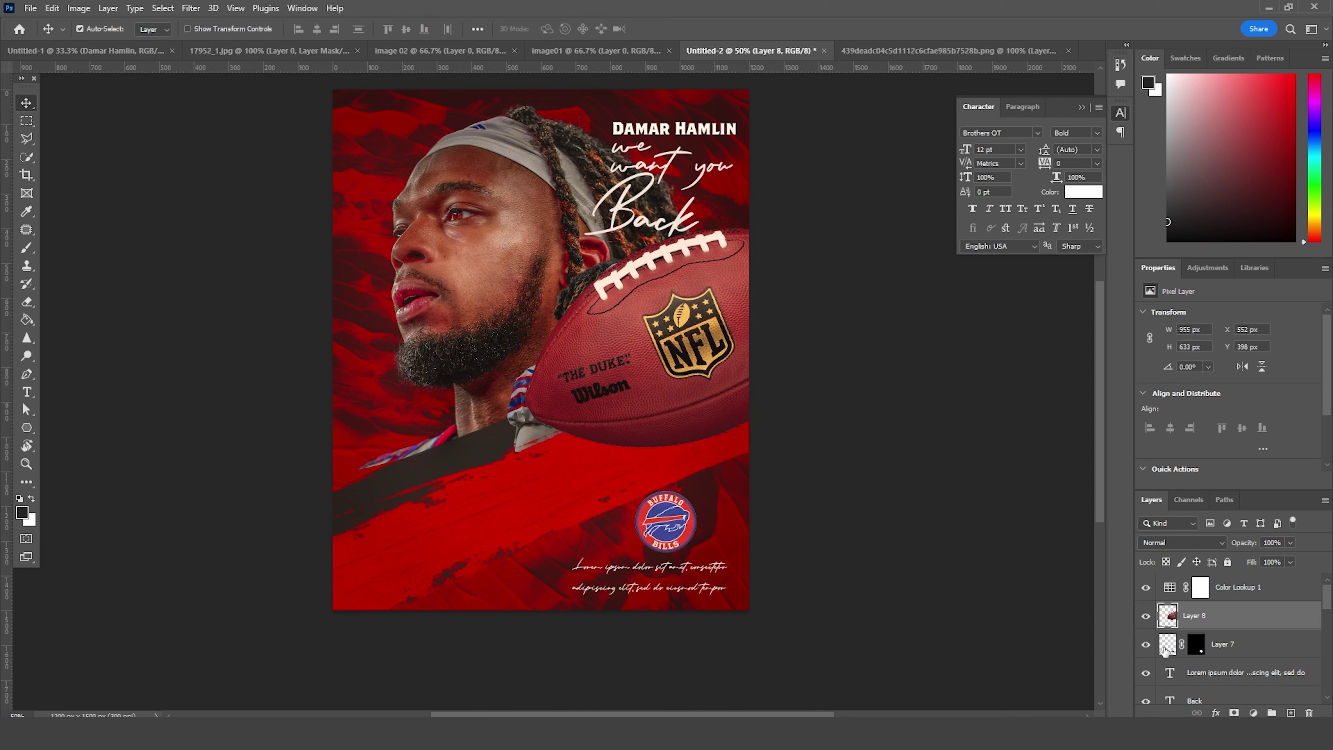
Step: Move the football layer behind the small player, just above the large portrait
left_click_drag(1164, 625, 1190, 651)
mouse_move(1197, 588)
left_mouse_down()
mouse_move(1189, 656)
mouse_move(1201, 606)
left_mouse_up()
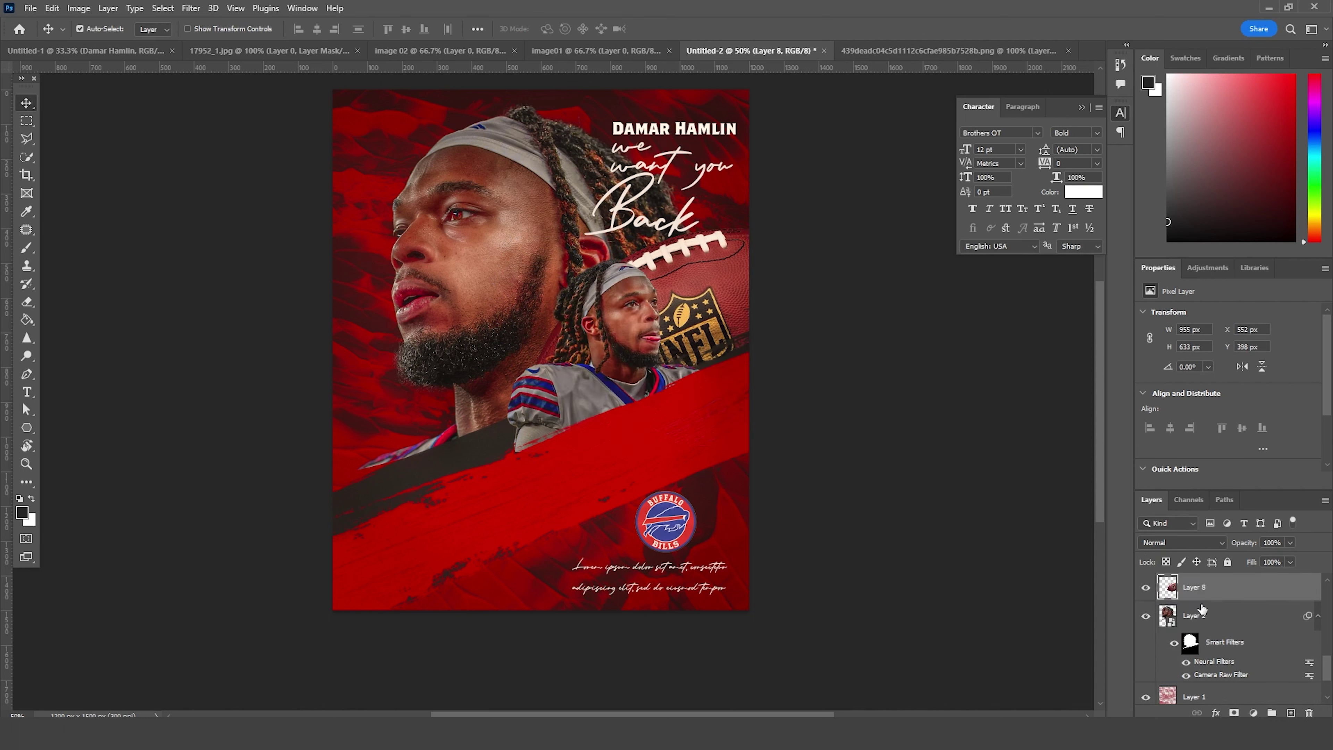
key("ctrl+t")
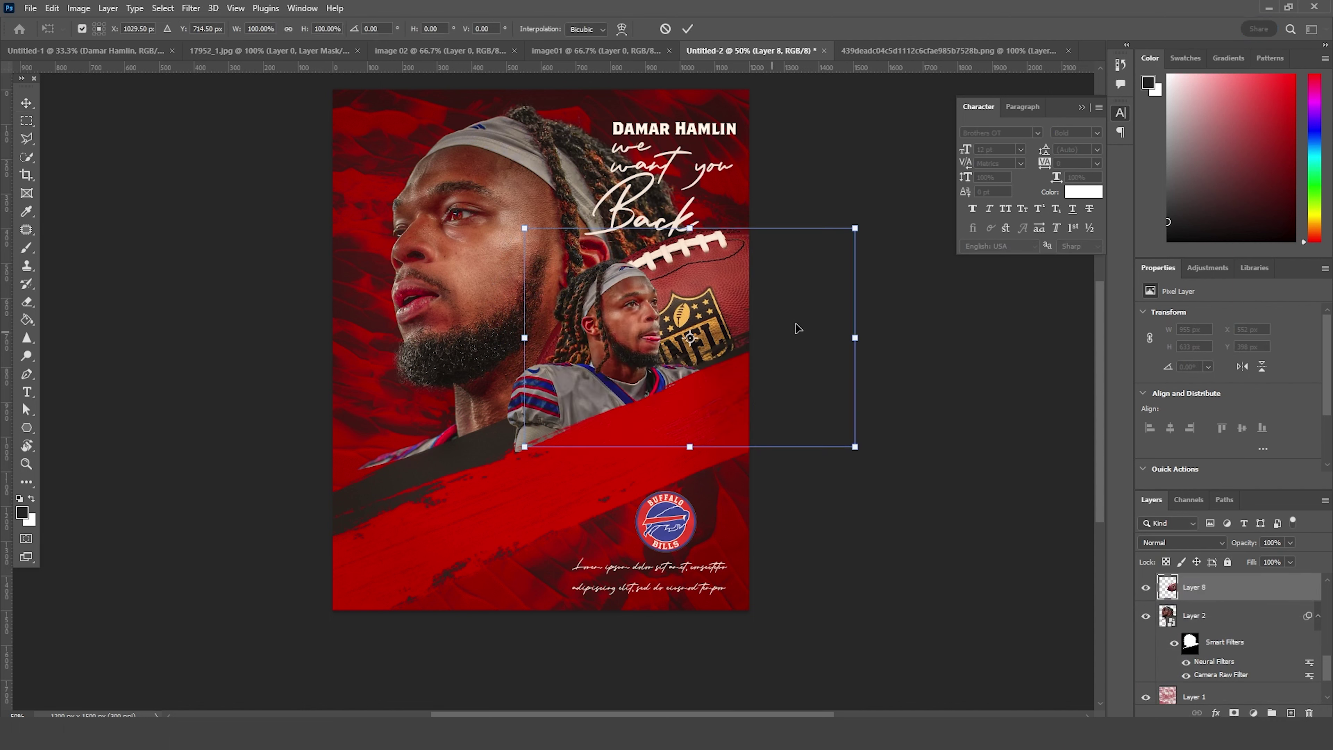
key("Return")
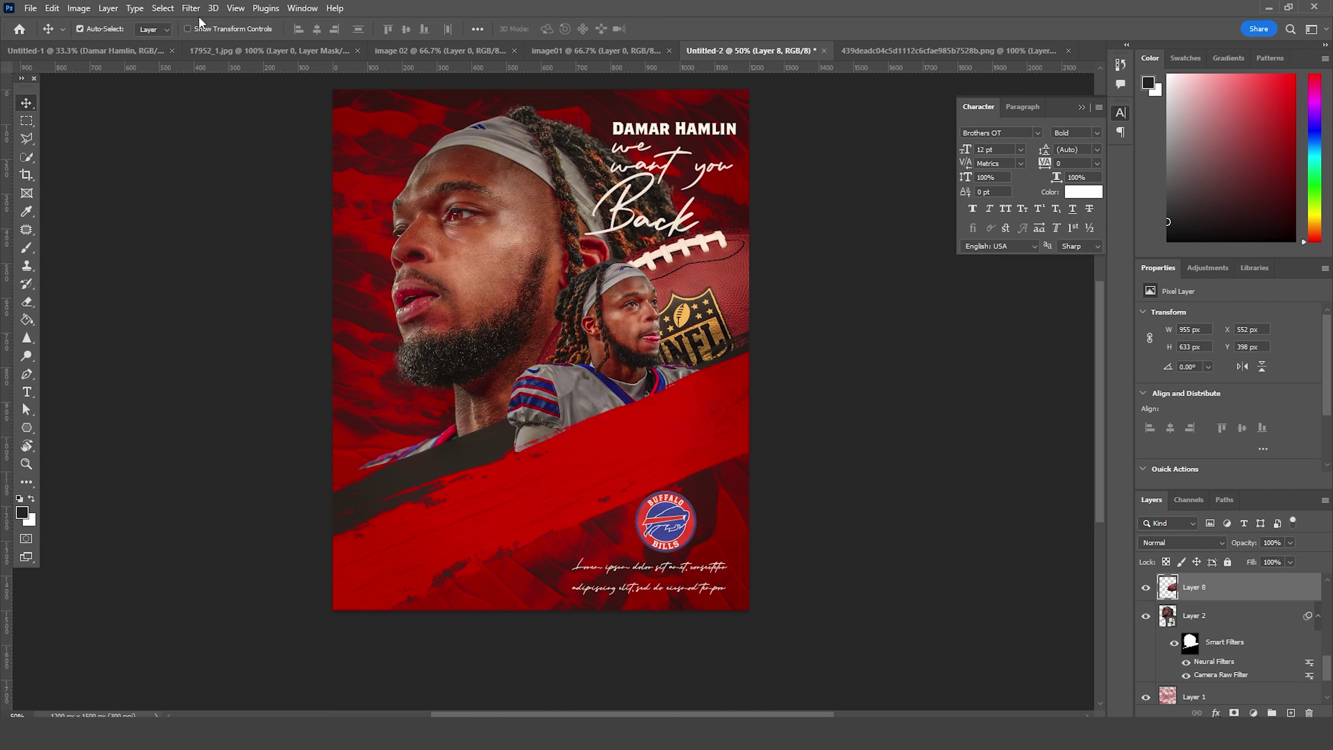
left_click(191, 8)
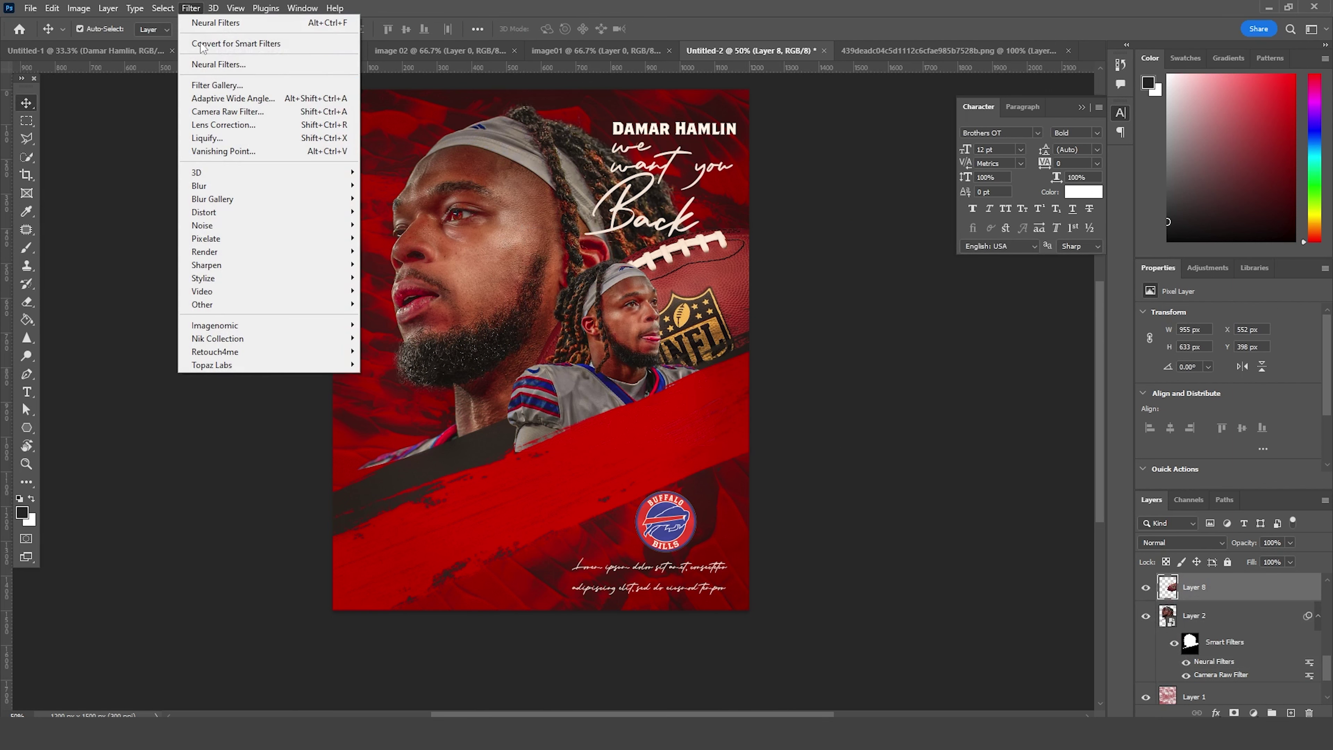
Step: Grade the football in Camera Raw: Texture +42, Clarity +74, Highlights -100, Shadows +18
left_click(214, 113)
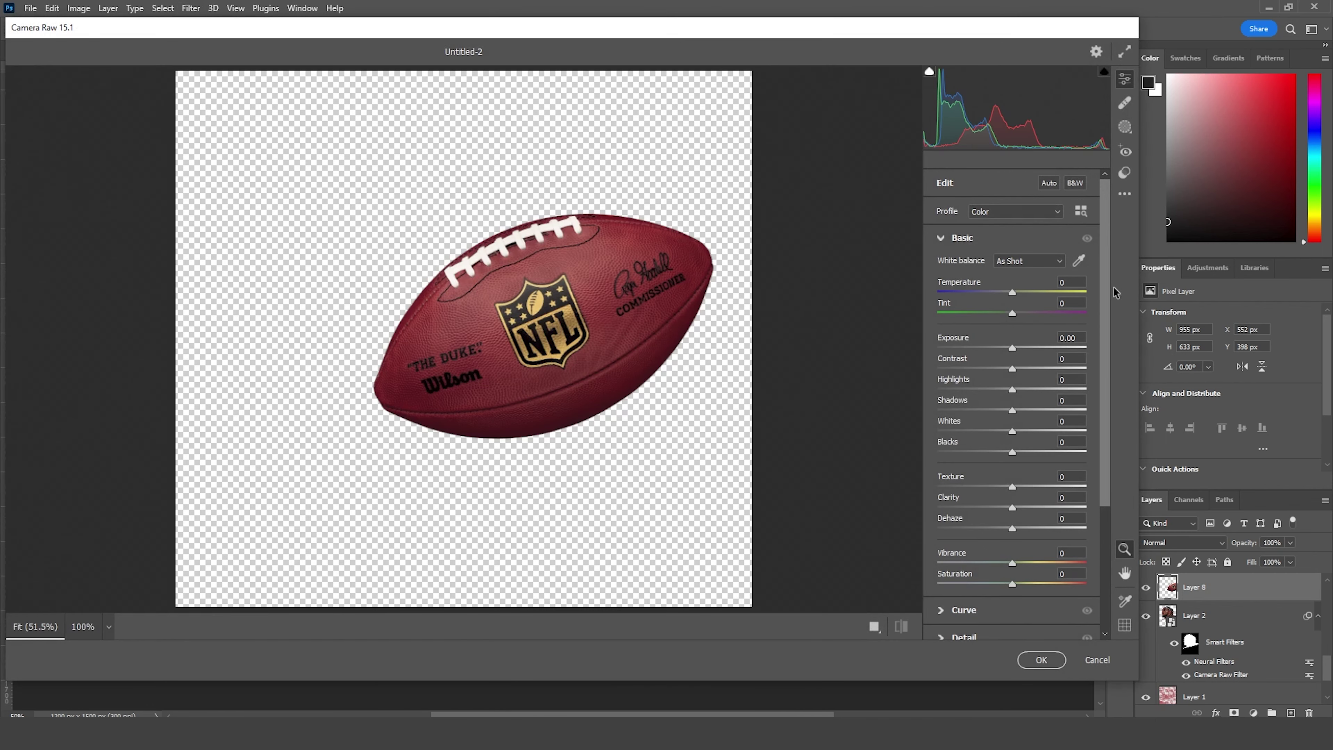
left_click_drag(1059, 509, 1042, 487)
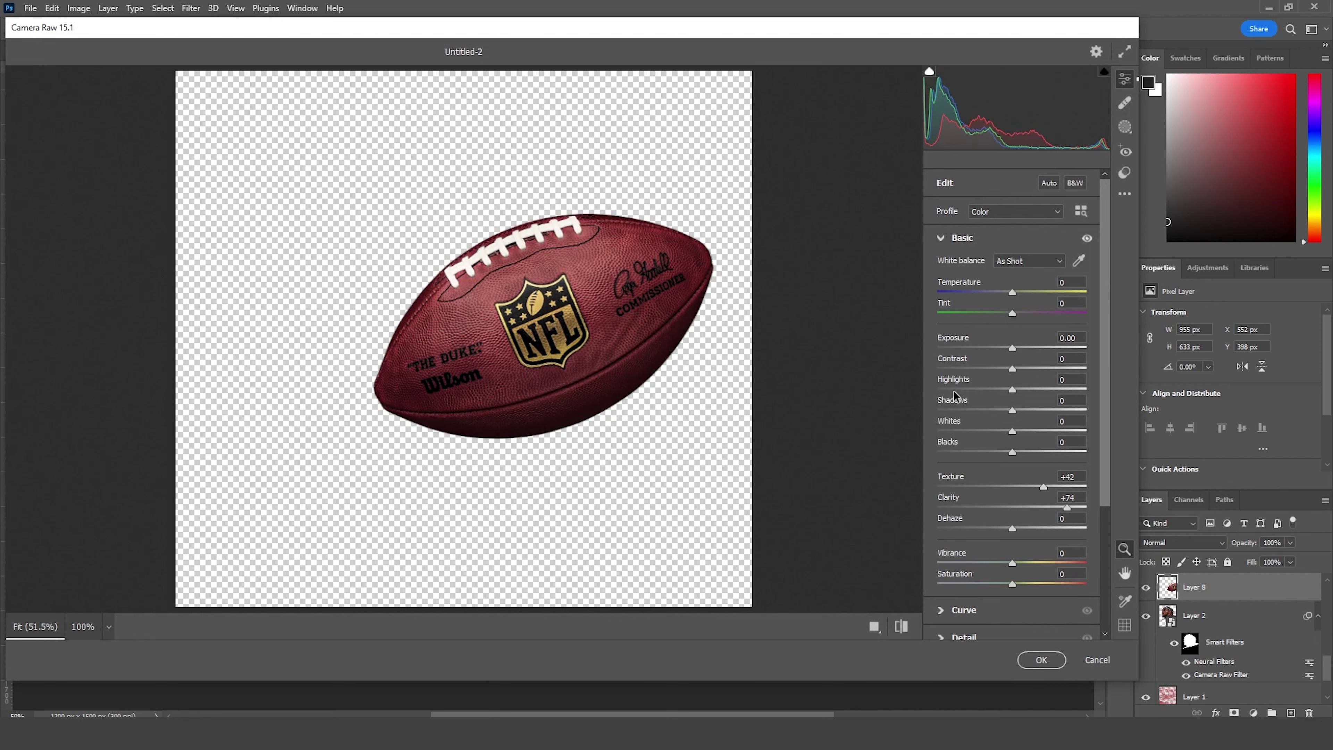
left_click_drag(942, 389, 932, 392)
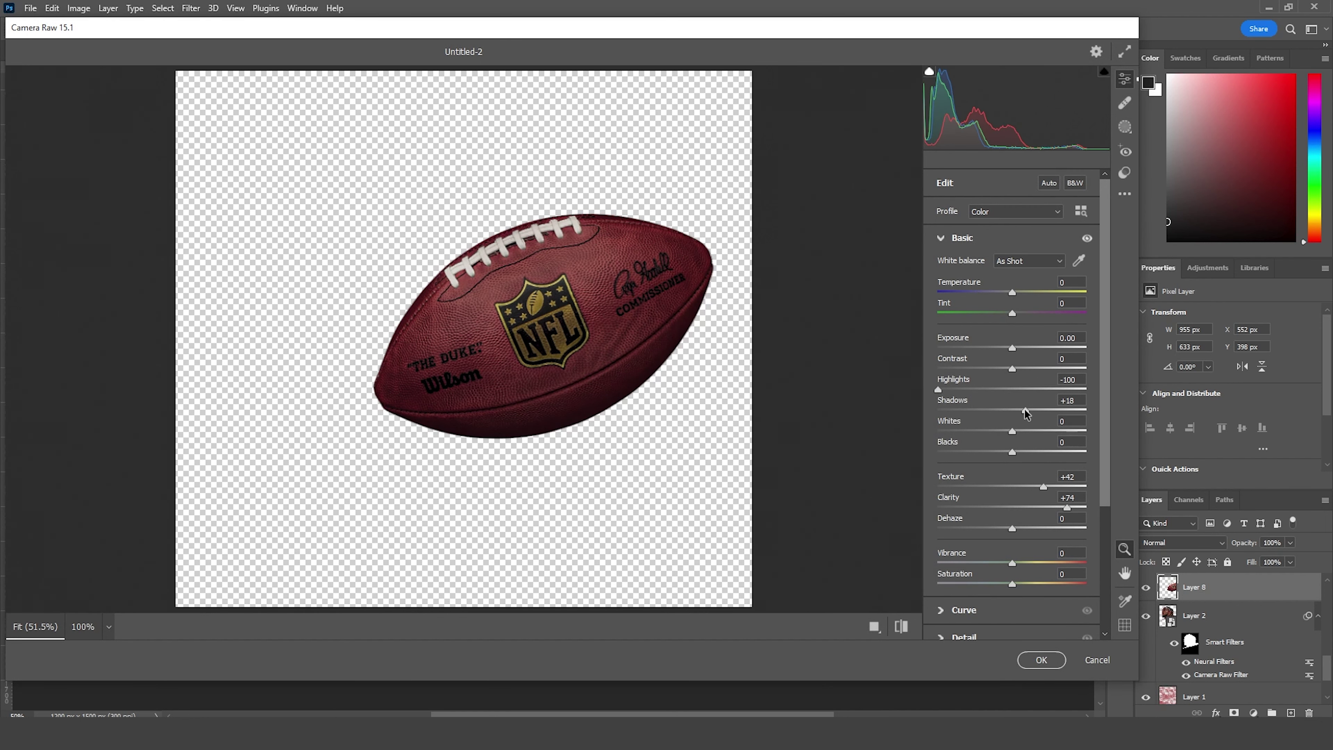
left_click(1027, 658)
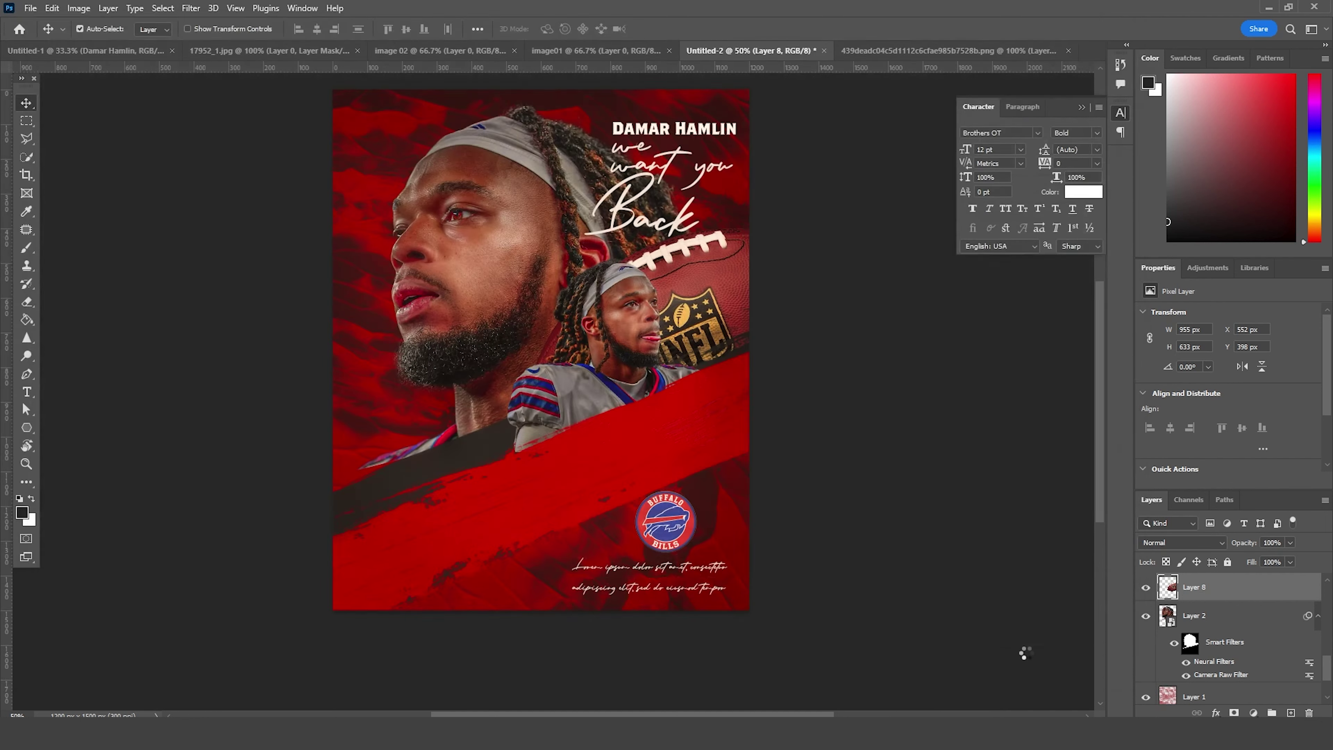